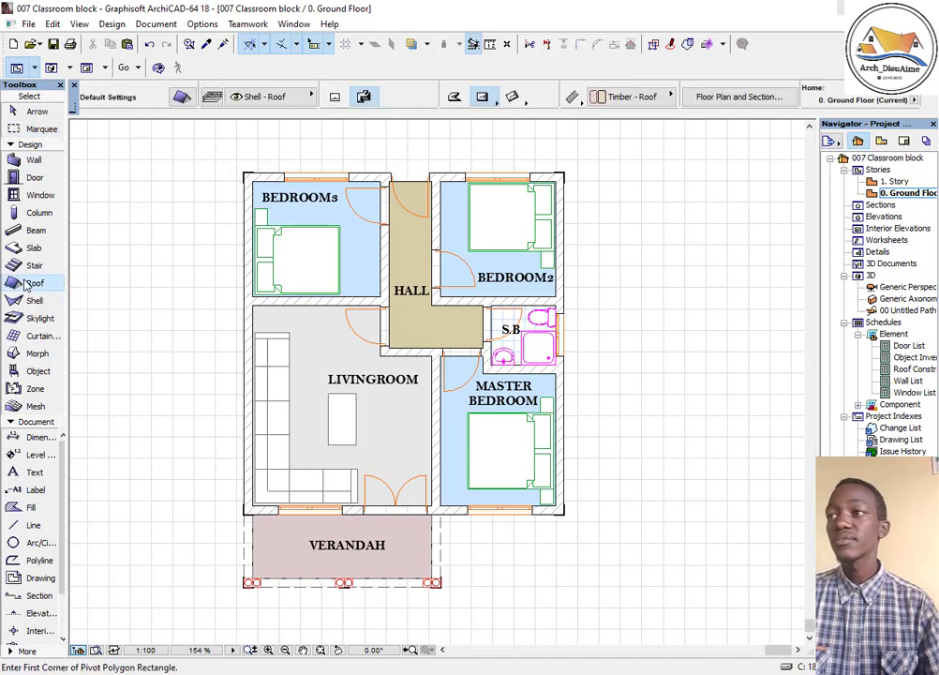
- Open the Roof tool's default settings and collapse all of the dialog's sections
double_click(29, 283)
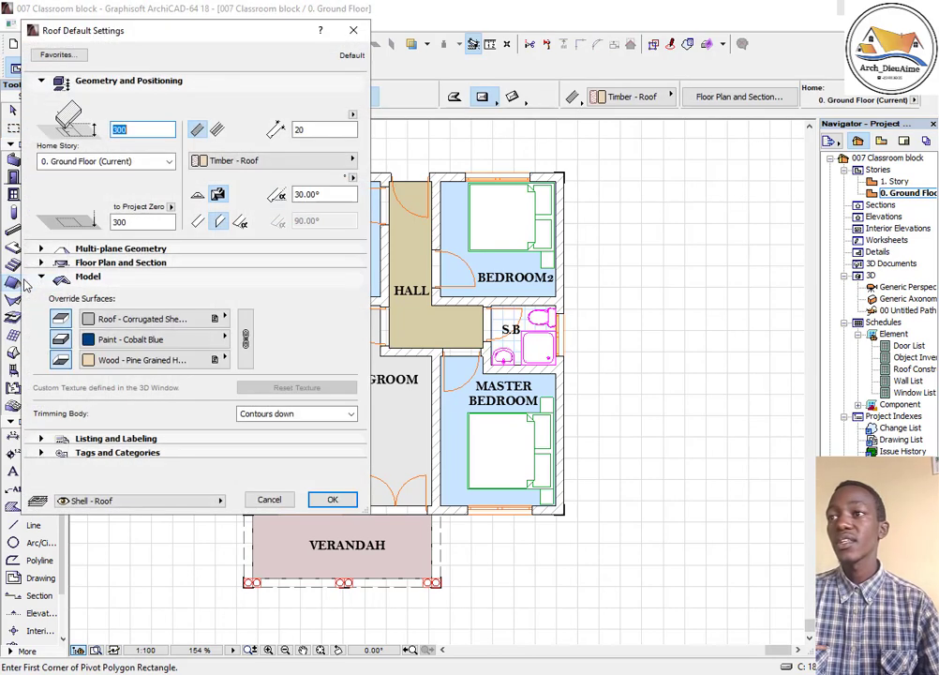
drag(164, 38, 335, 86)
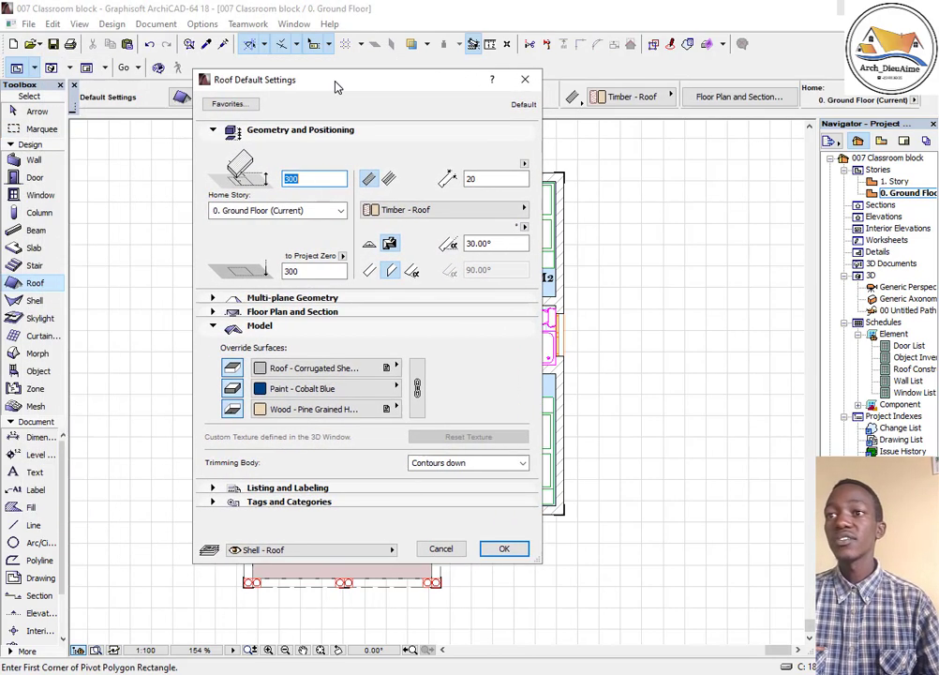
click(259, 325)
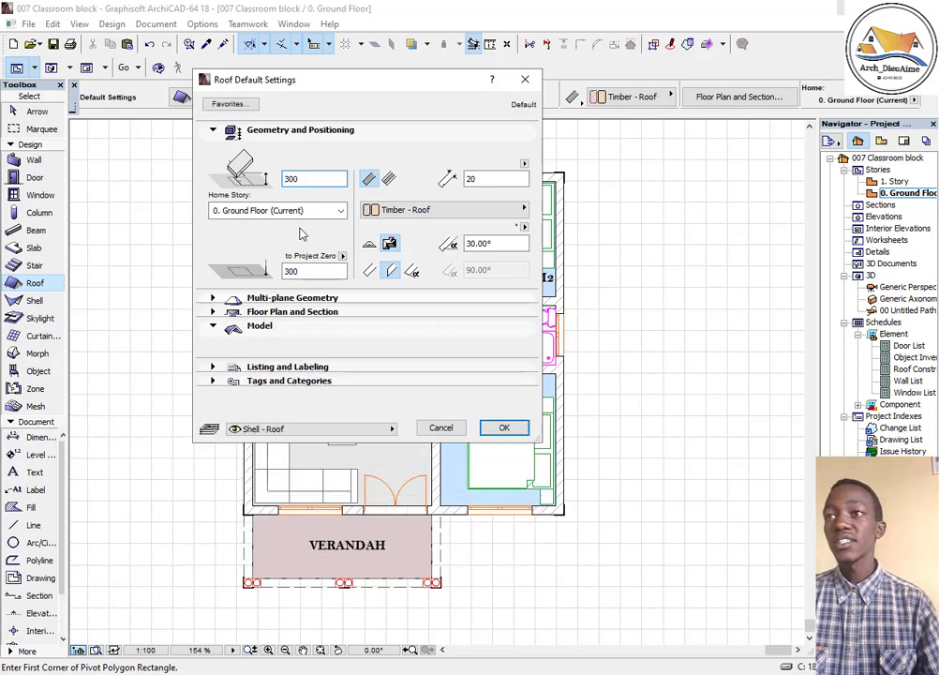
click(292, 298)
click(303, 133)
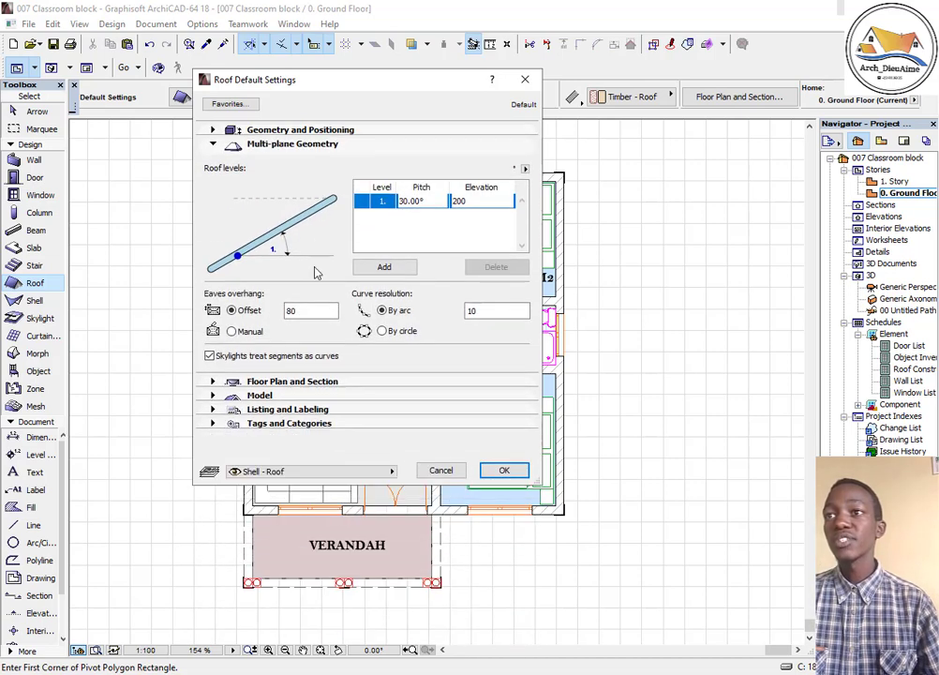
click(259, 383)
click(257, 384)
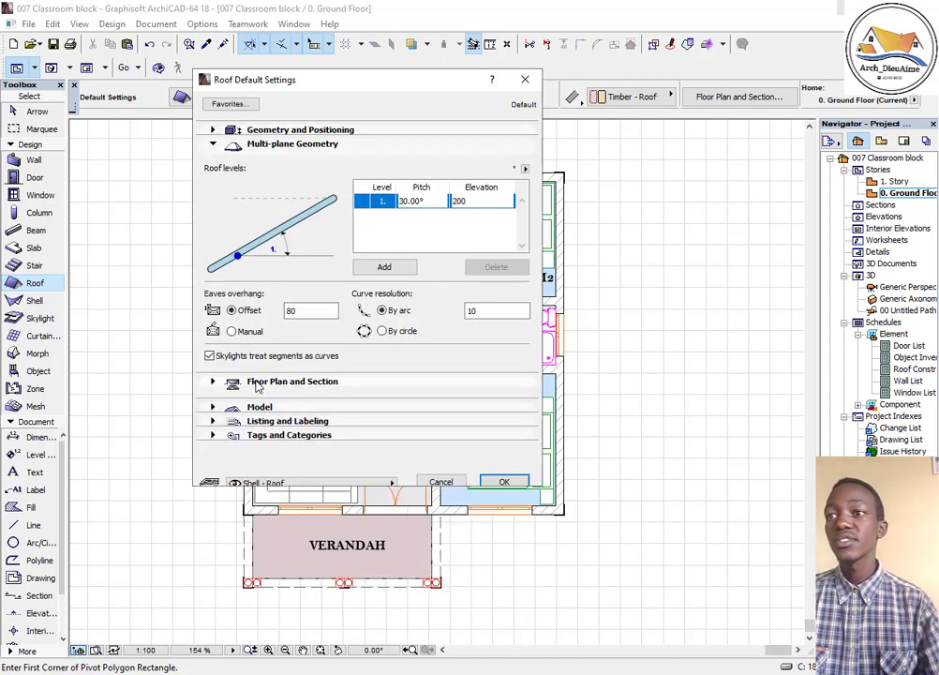
click(271, 143)
drag(393, 84, 386, 151)
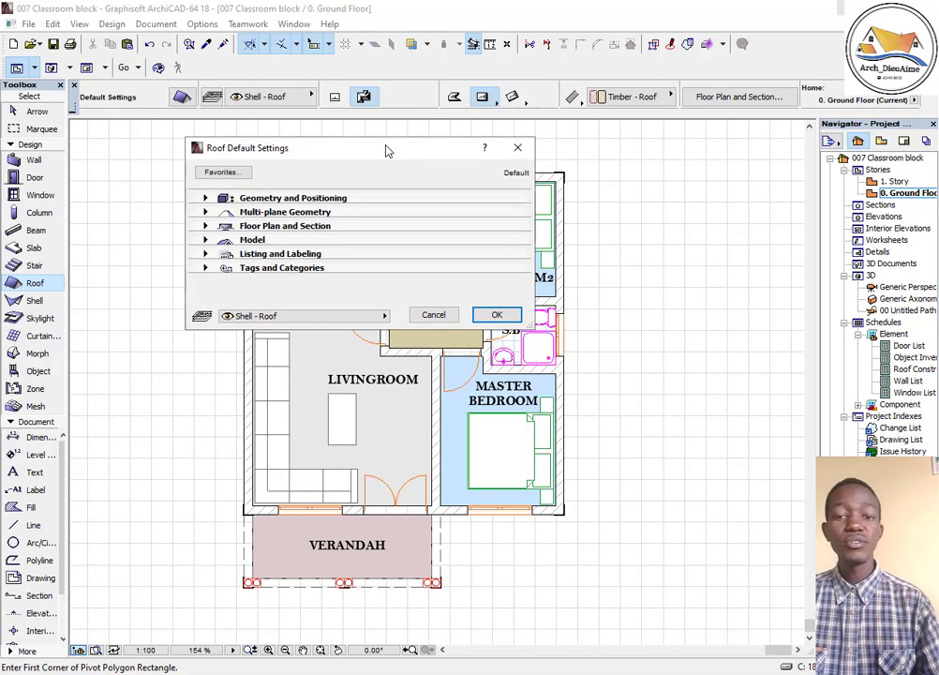
- Set the roof's pivot line elevation to Project Zero to 350 in the geometry and positioning settings
click(340, 199)
click(339, 199)
click(340, 199)
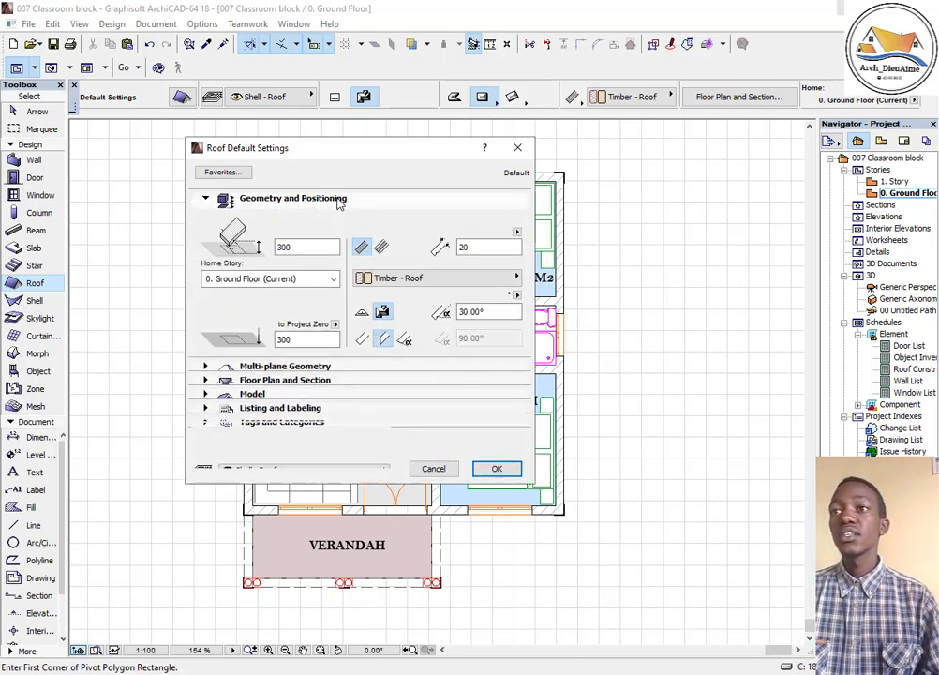
double_click(281, 339)
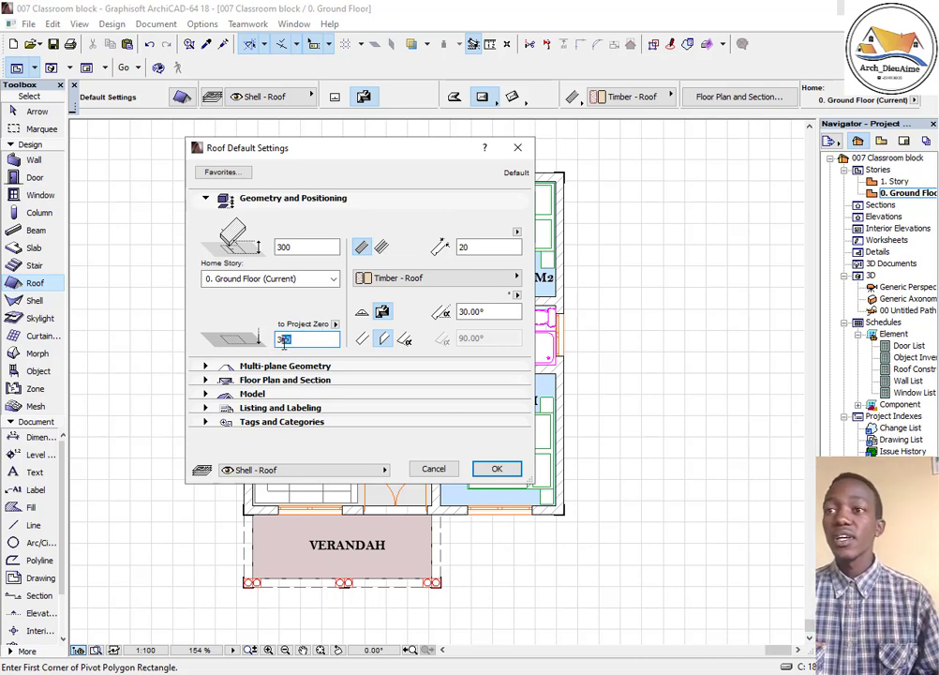
text(35)
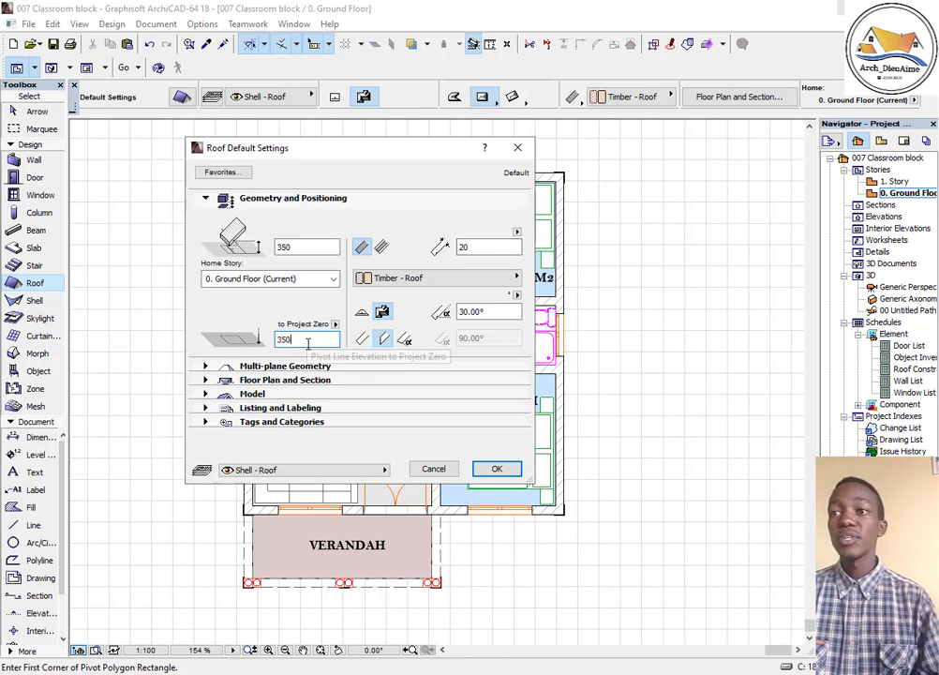
drag(308, 342, 266, 343)
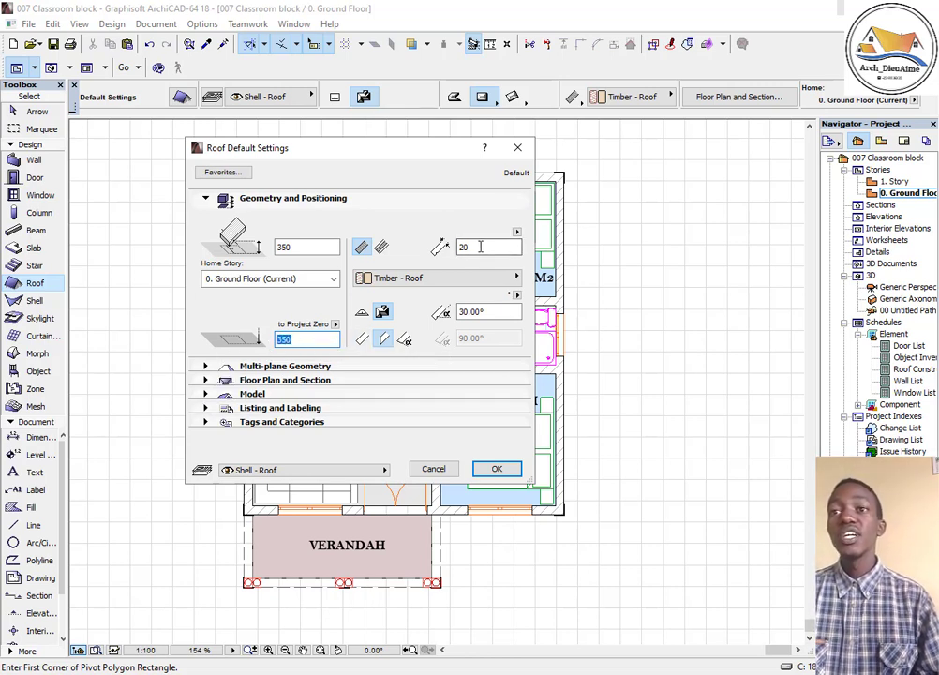
- Set the default roof thickness to 18
click(484, 243)
drag(481, 249, 455, 249)
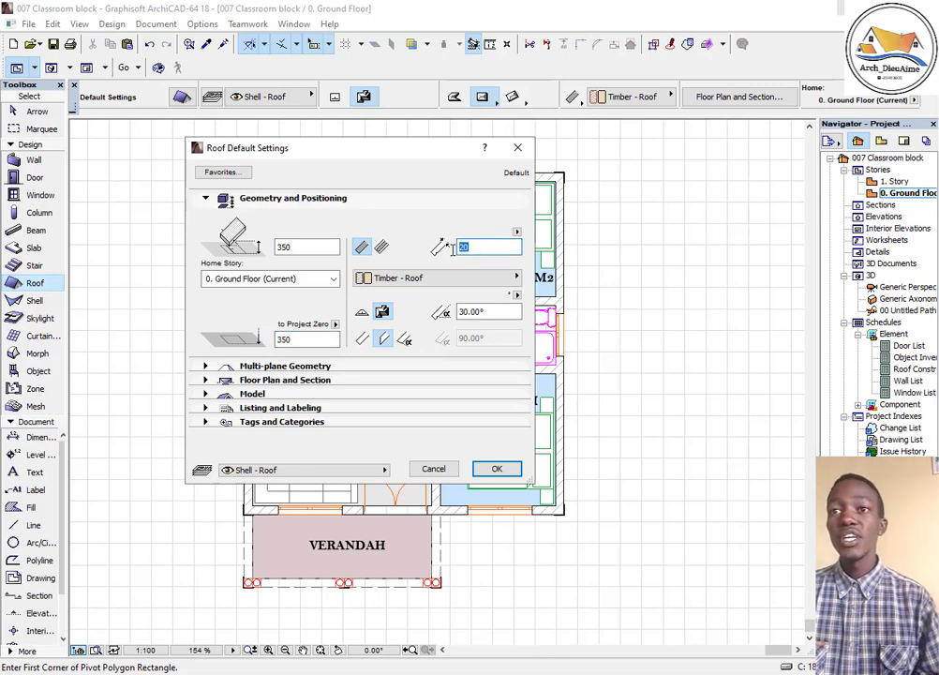
text(18)
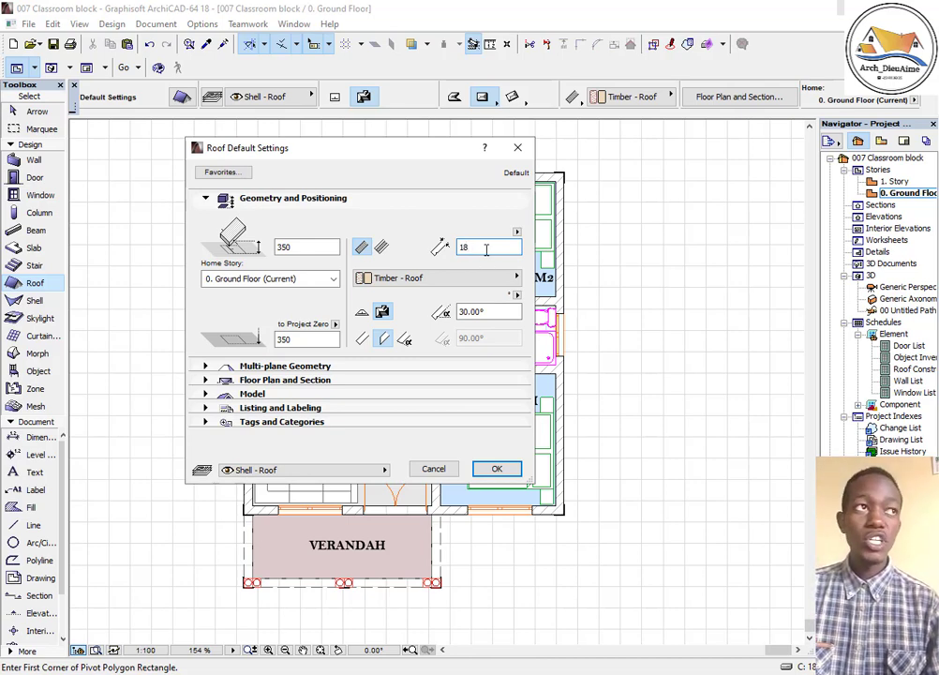
- Set the roof pitch to 35° and choose the vertical angle for the roof's edges
click(488, 312)
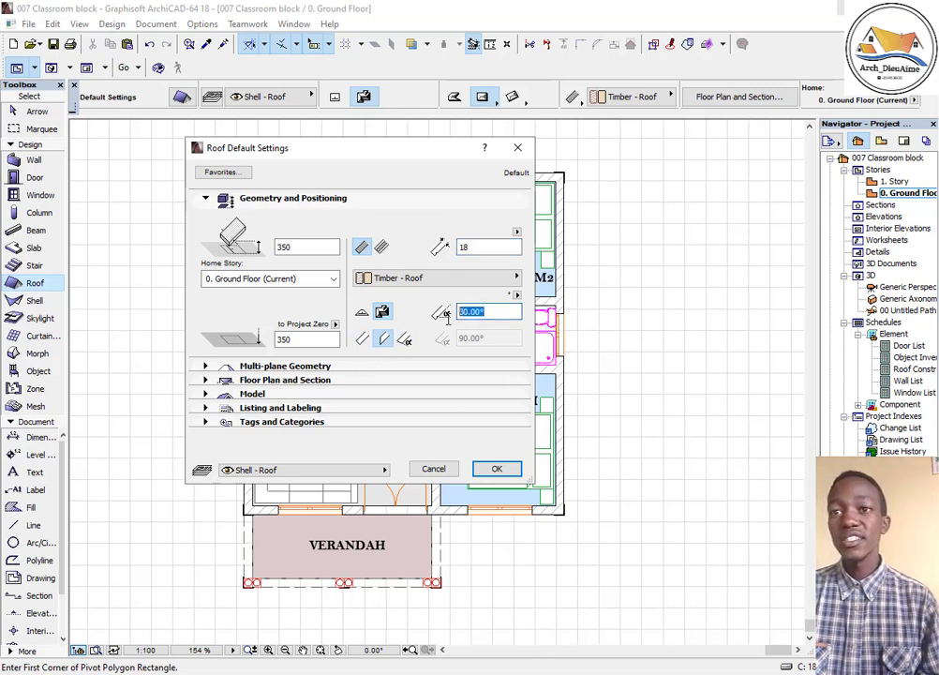
drag(492, 312, 456, 313)
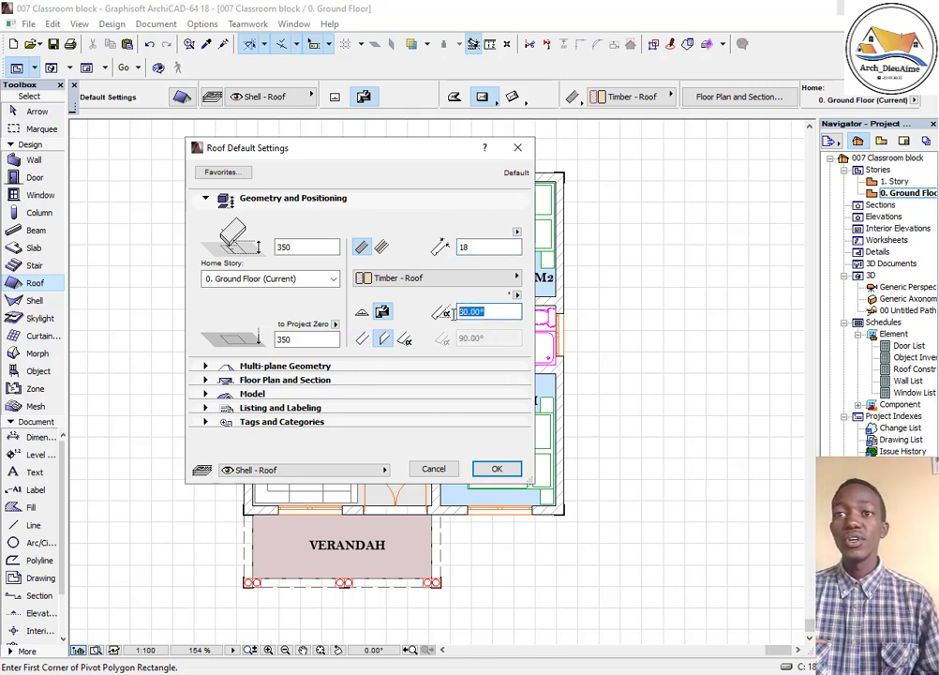
text(5)
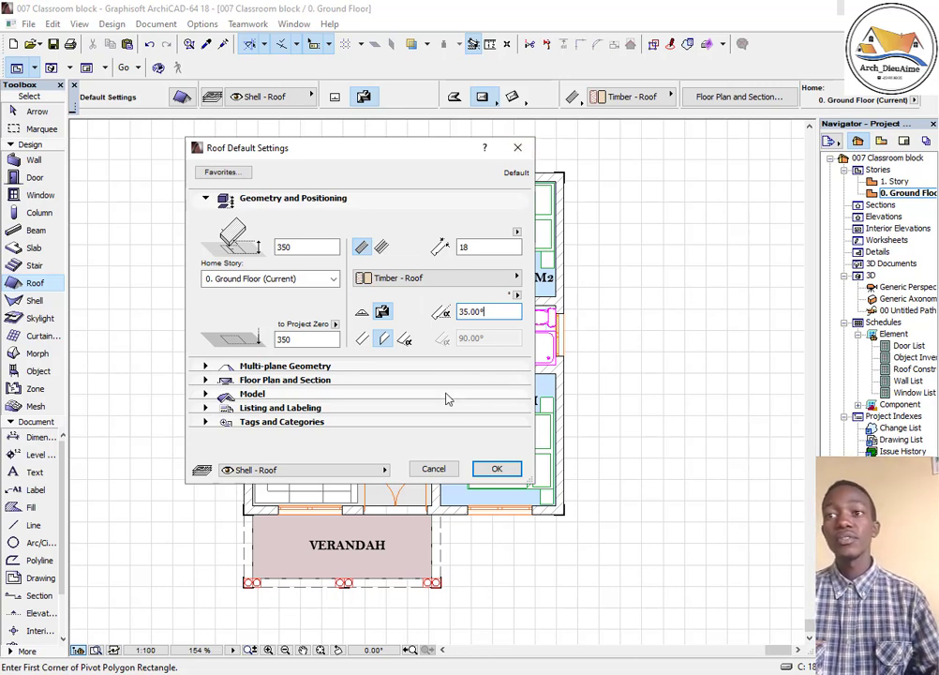
click(362, 343)
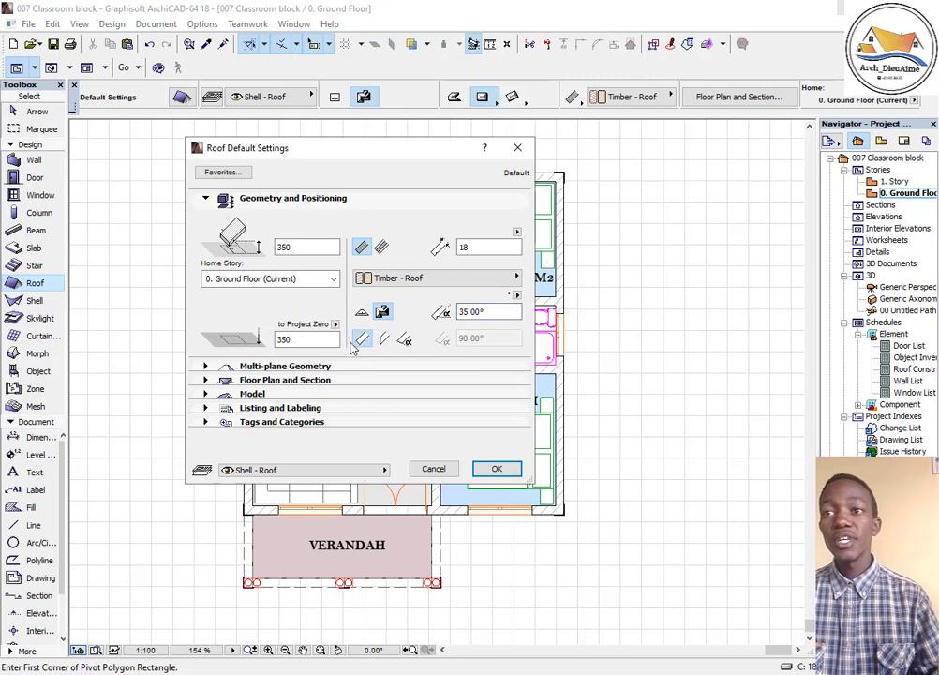
click(384, 341)
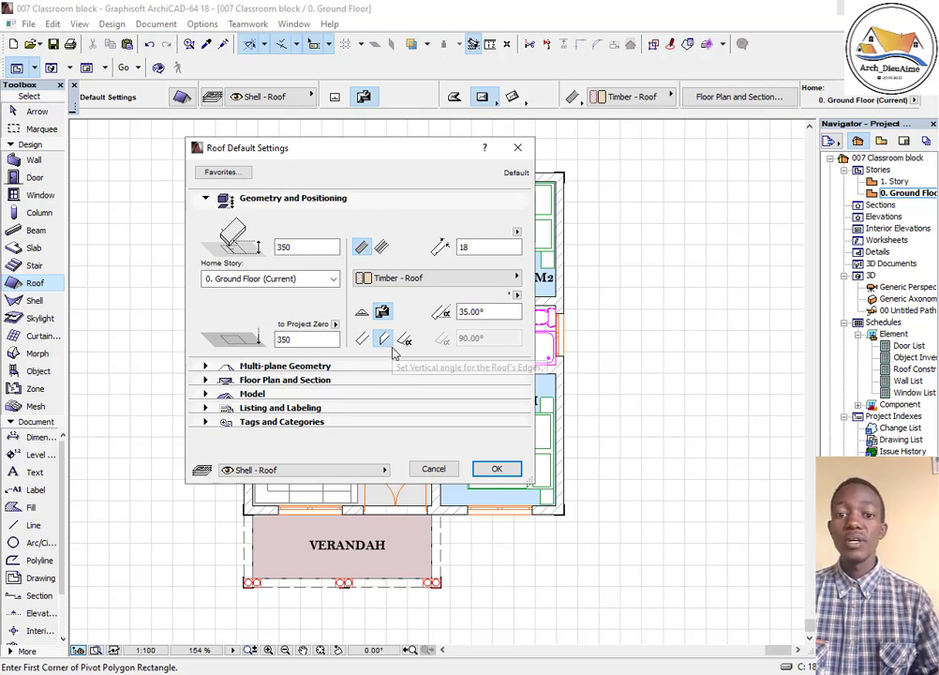
- Override the roof's top surface with Roof Tiles - French Brown and its edges with Paint - Titanium White, and accept the settings
click(274, 394)
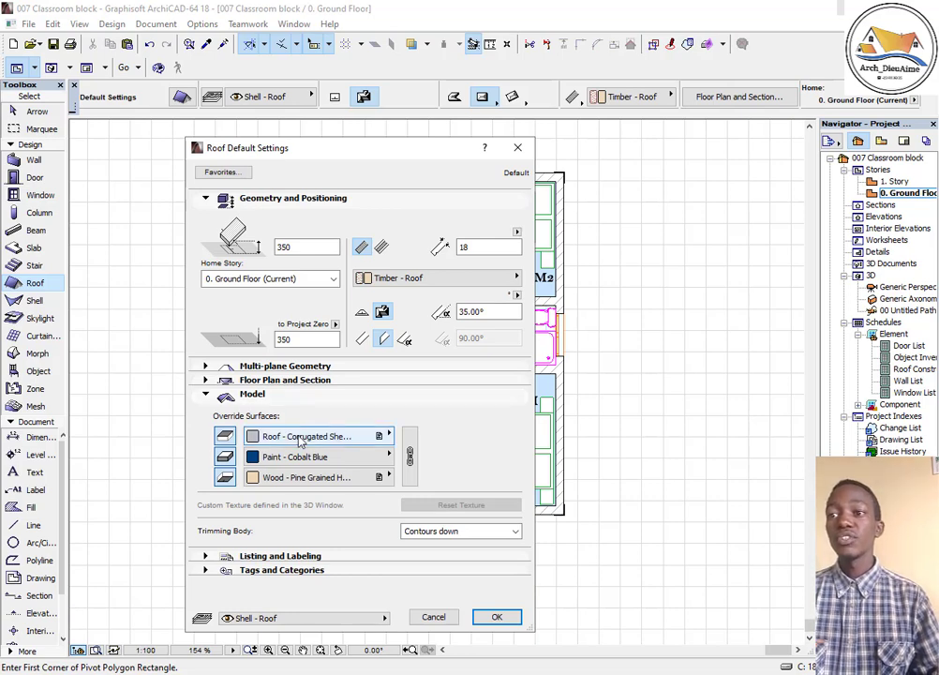
click(302, 435)
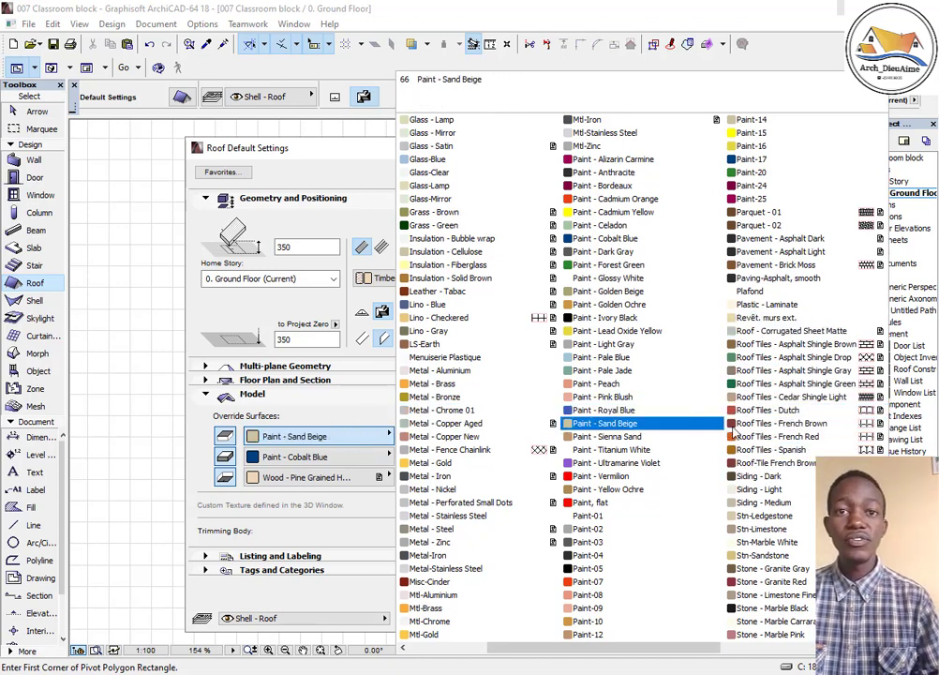
click(822, 430)
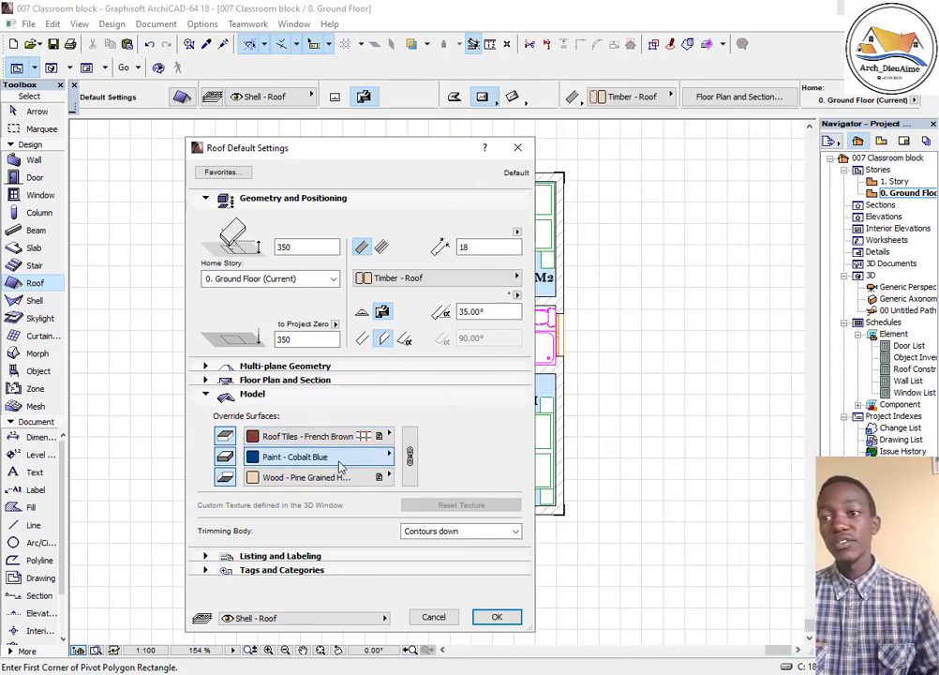
click(340, 461)
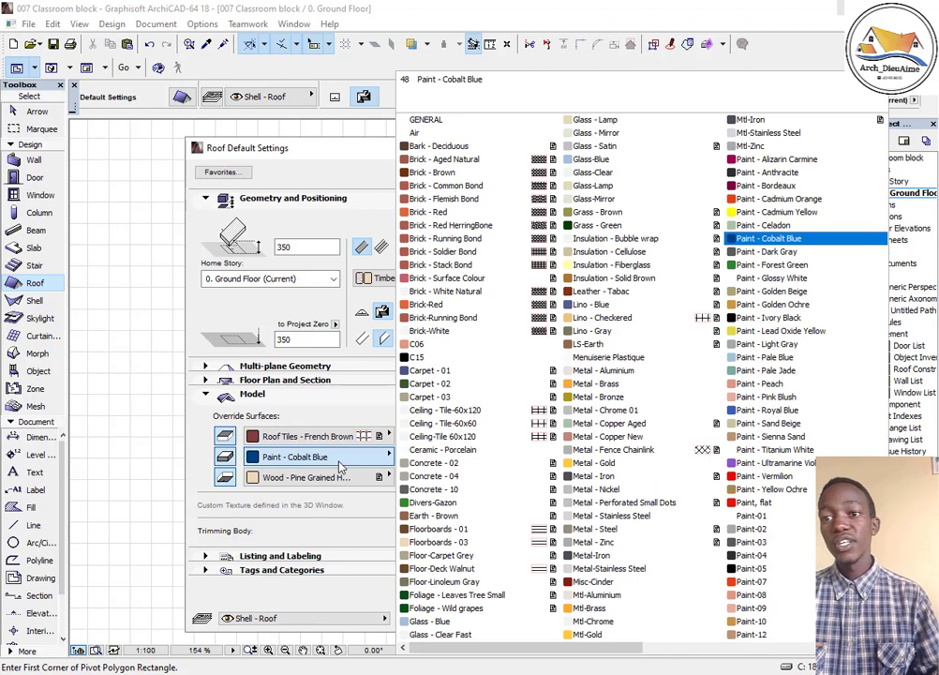
click(745, 451)
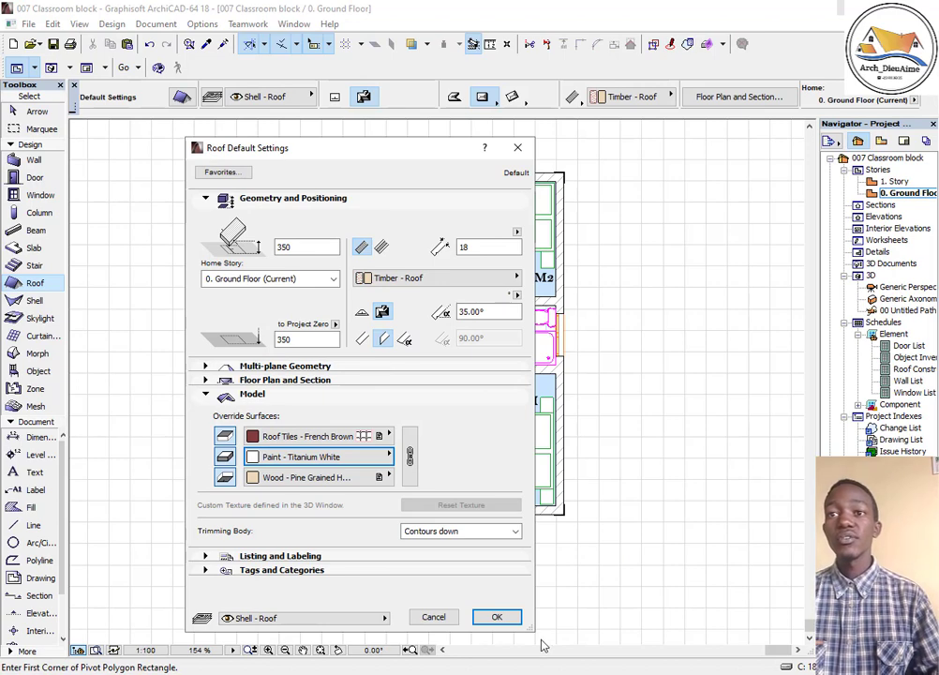
click(496, 618)
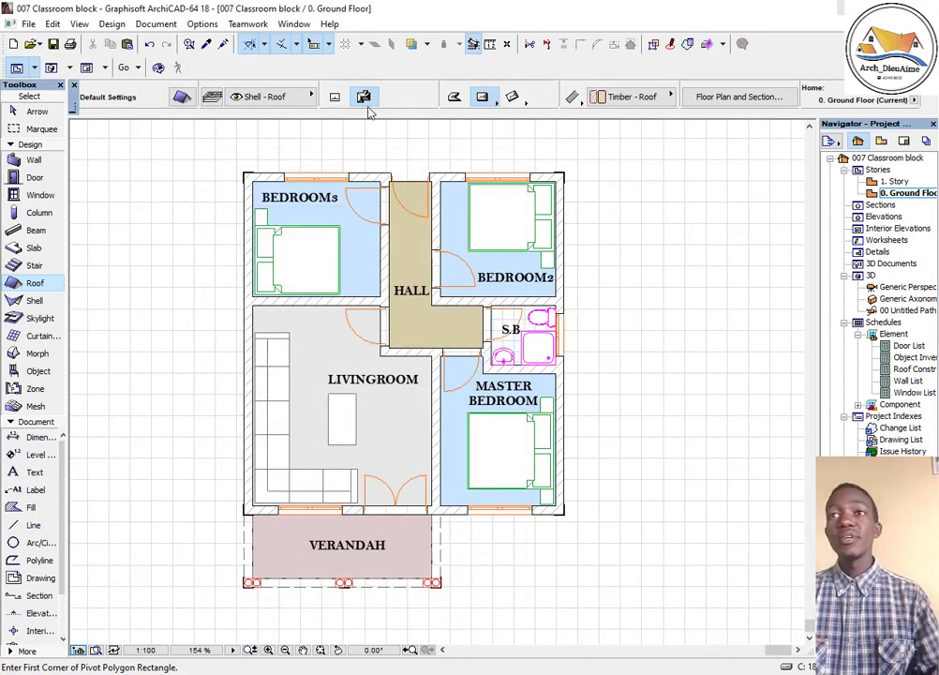
- Draw an irregular eight-node multi-plane roof with the polygonal geometry method in the empty area below the verandah
click(335, 97)
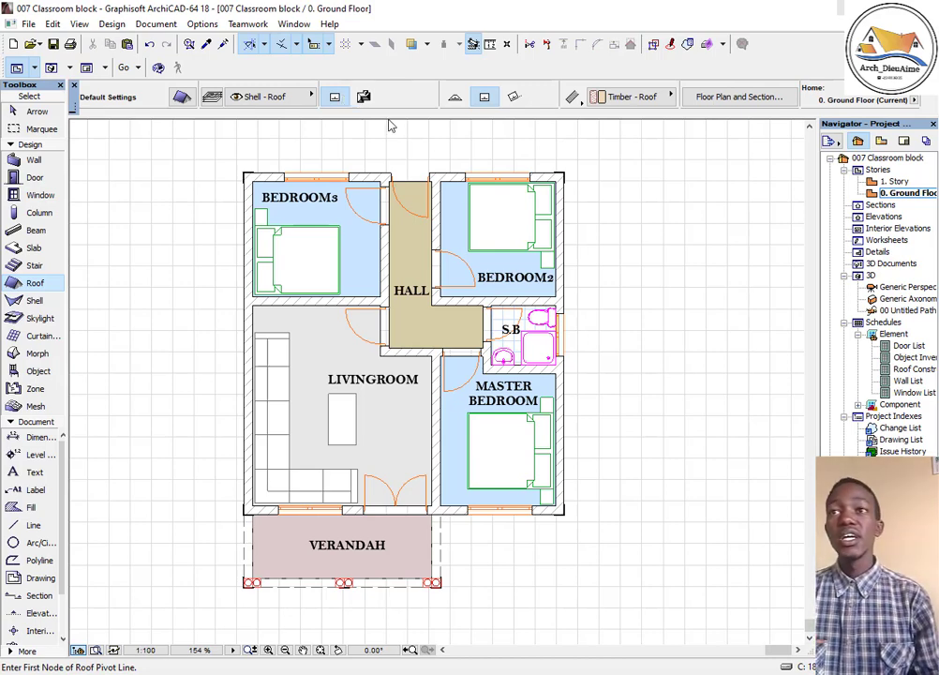
click(361, 97)
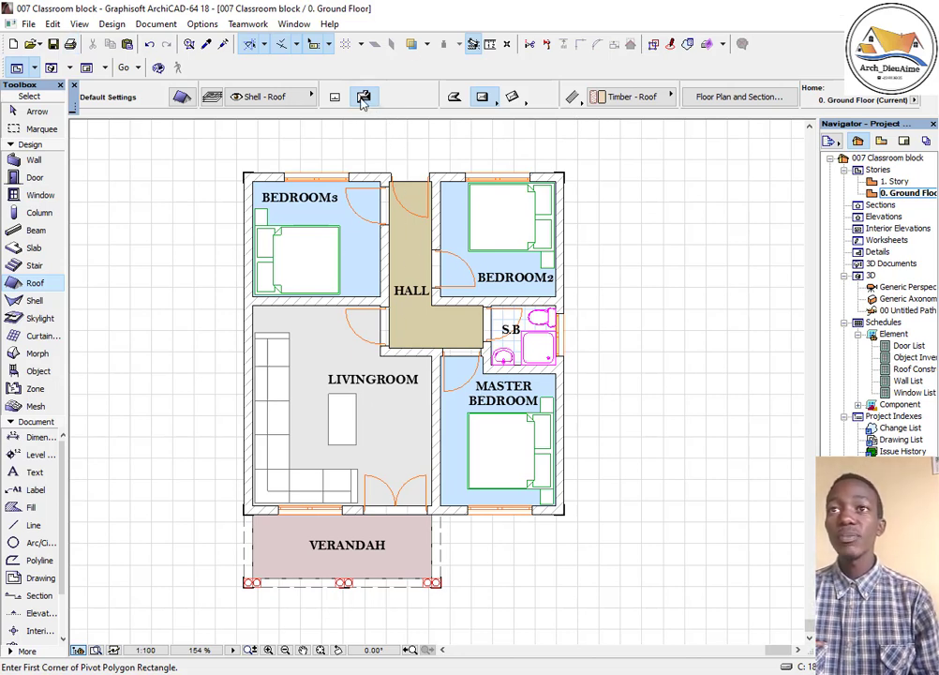
click(455, 98)
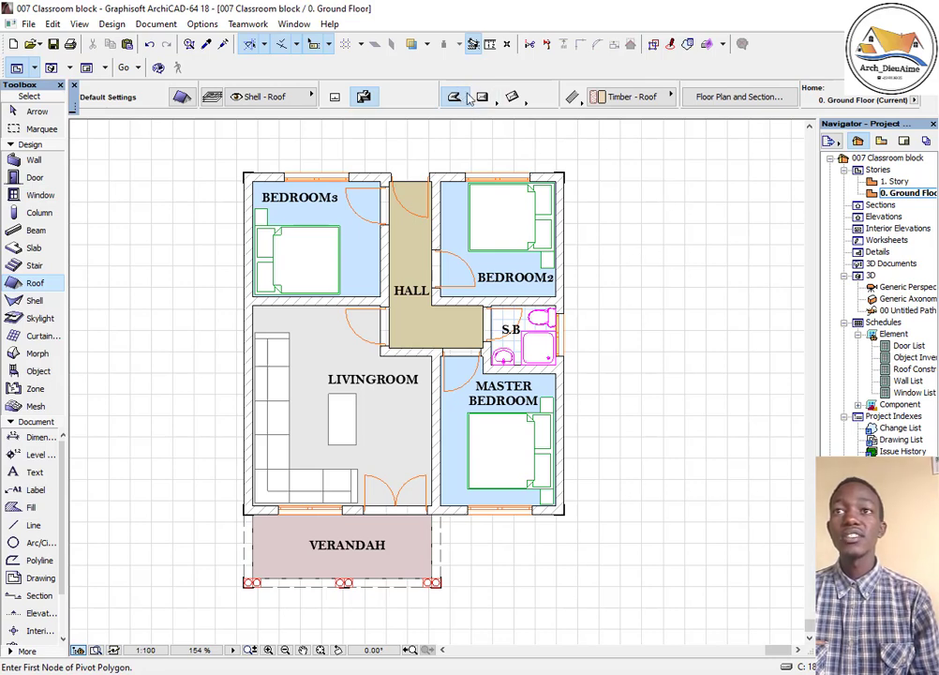
scroll(447, 298, down, 3)
scroll(424, 518, up, 8)
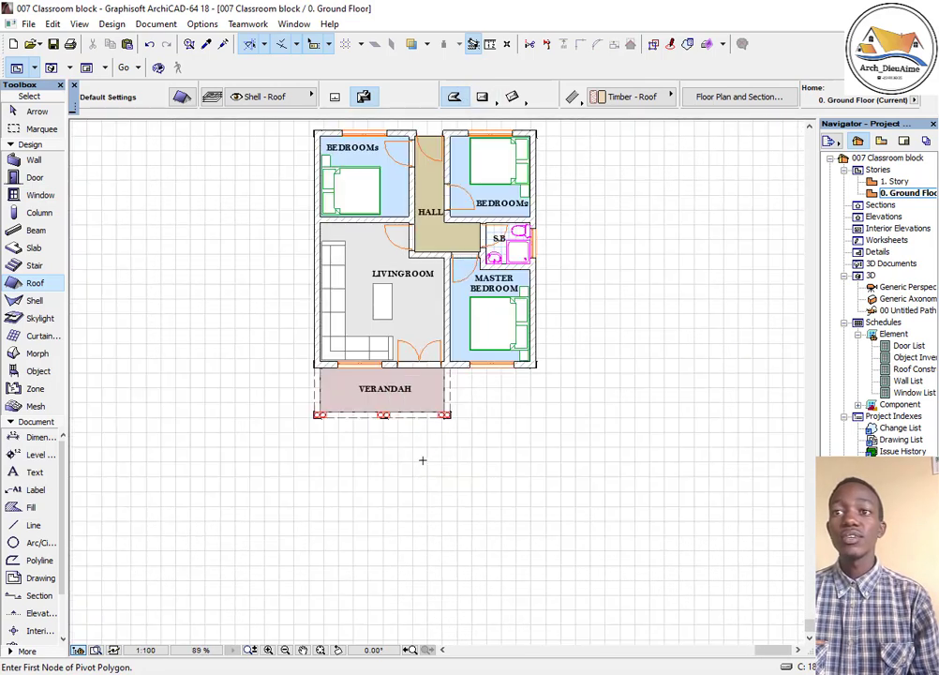
click(316, 366)
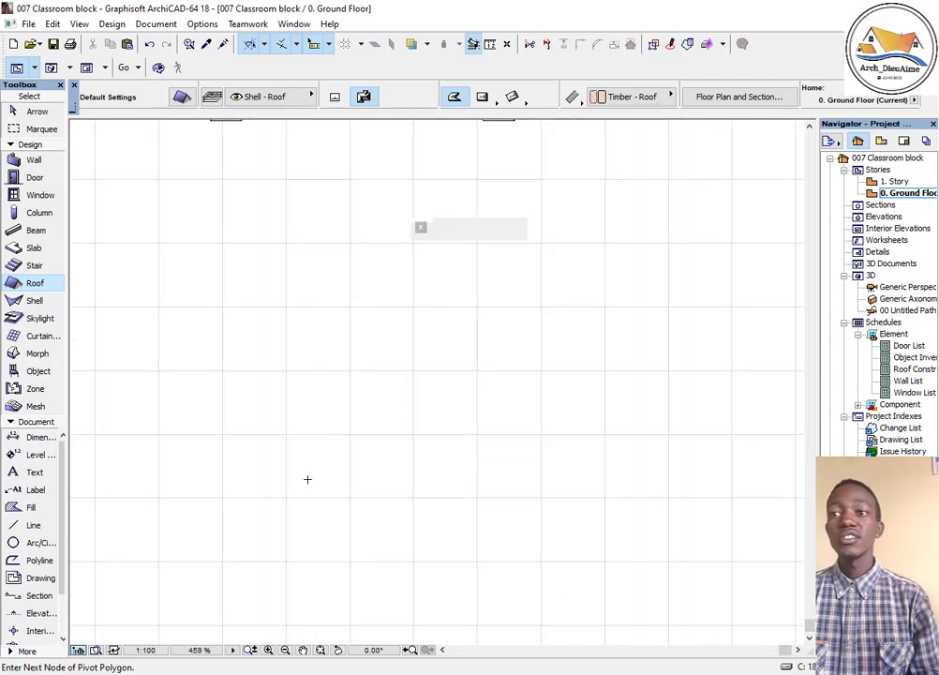
click(315, 545)
click(492, 556)
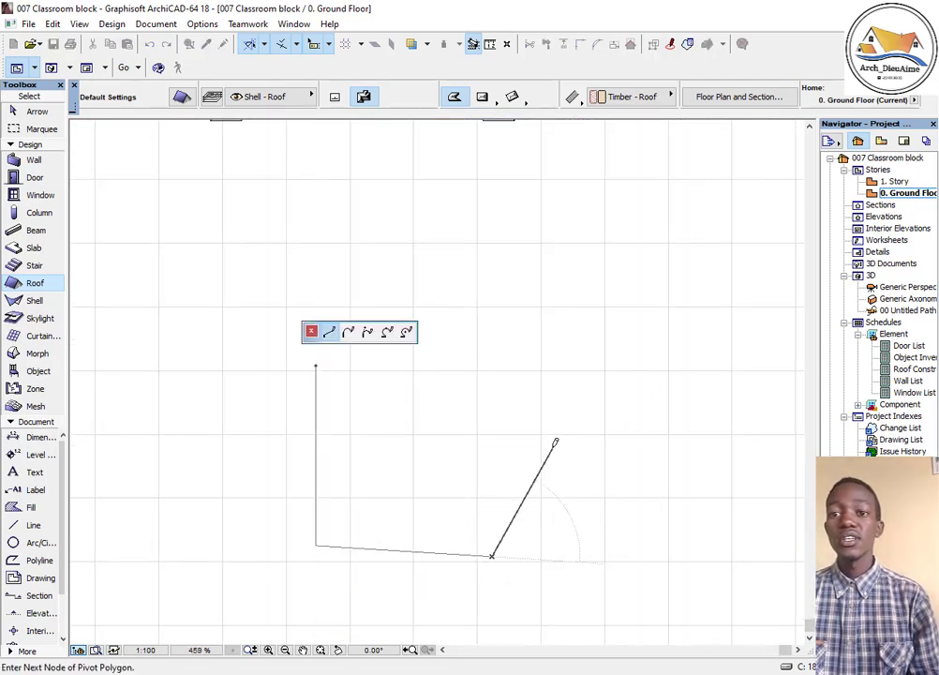
click(553, 449)
click(685, 470)
click(697, 226)
click(540, 226)
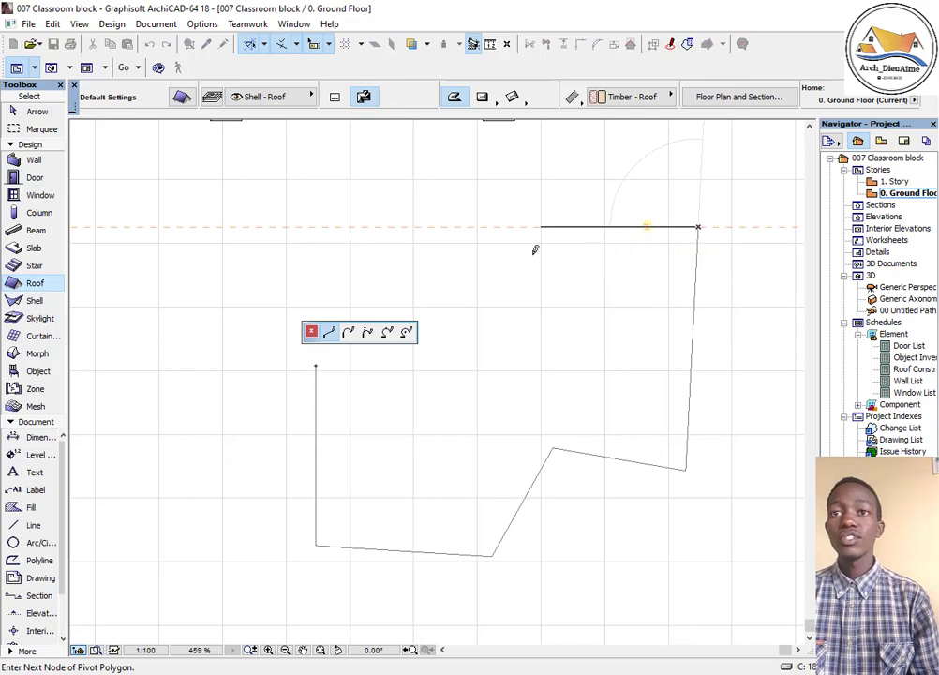
click(523, 335)
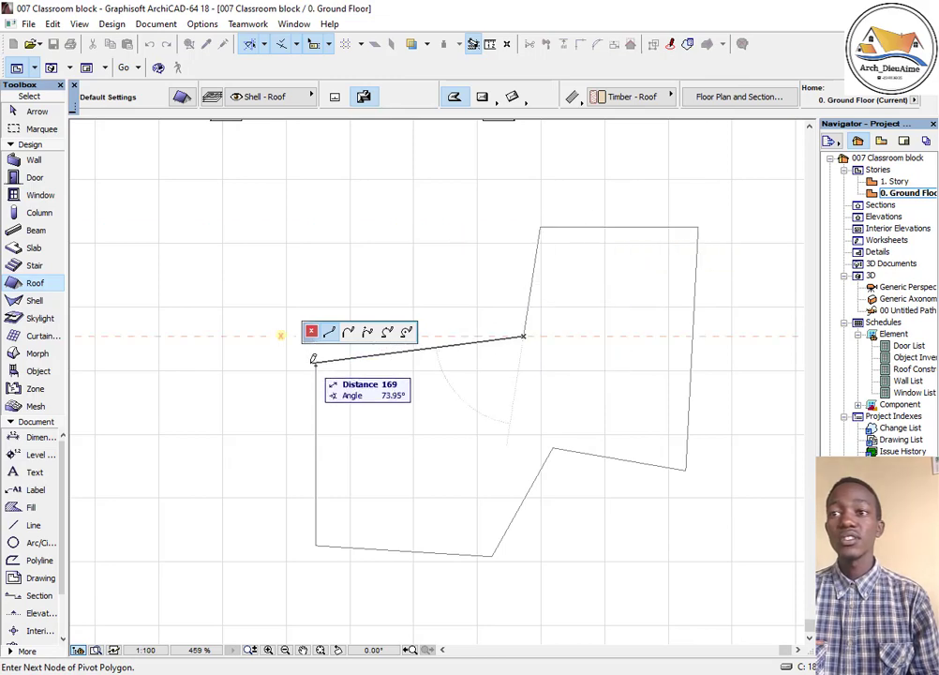
click(316, 365)
- Delete the irregular multi-plane roof below the verandah
scroll(295, 369, down, 4)
scroll(361, 365, up, 2)
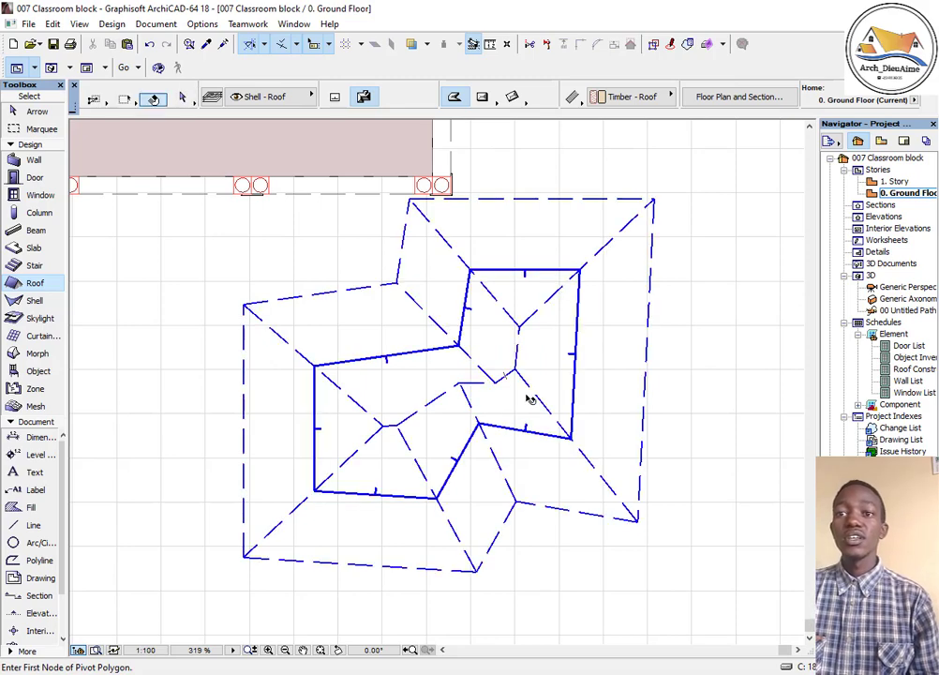
shift+click(526, 394)
key(Delete)
- Draw a multi-plane roof with the rectangular geometry method in the empty area below the verandah
click(482, 97)
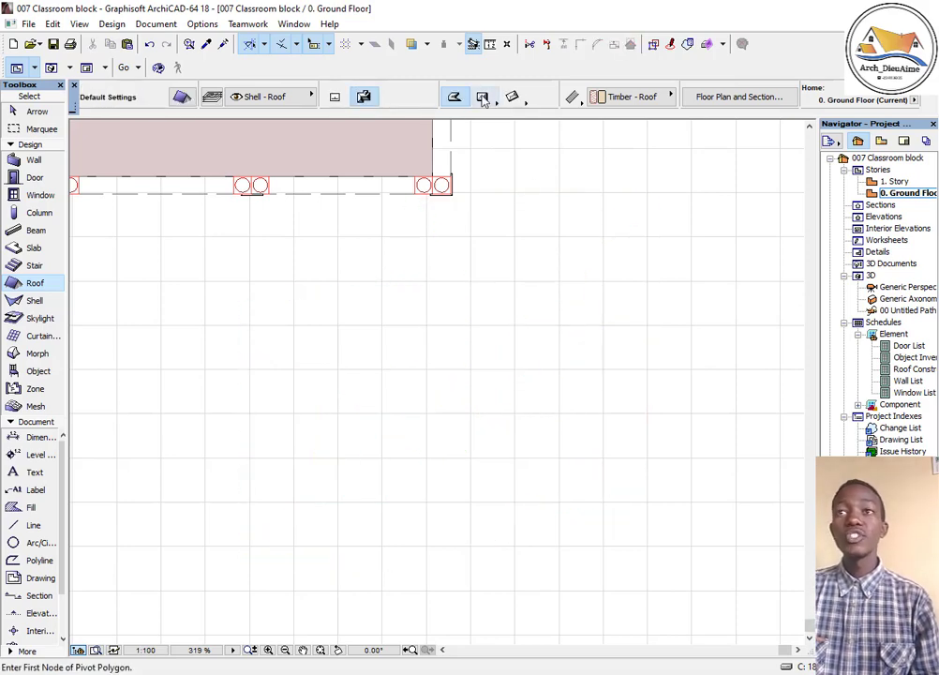
click(338, 375)
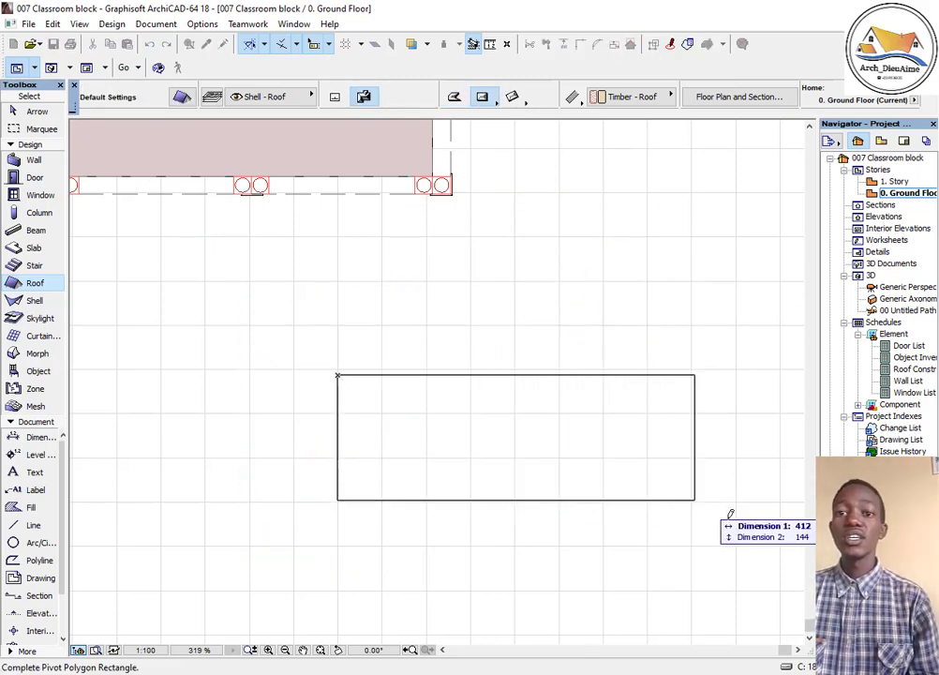
click(758, 560)
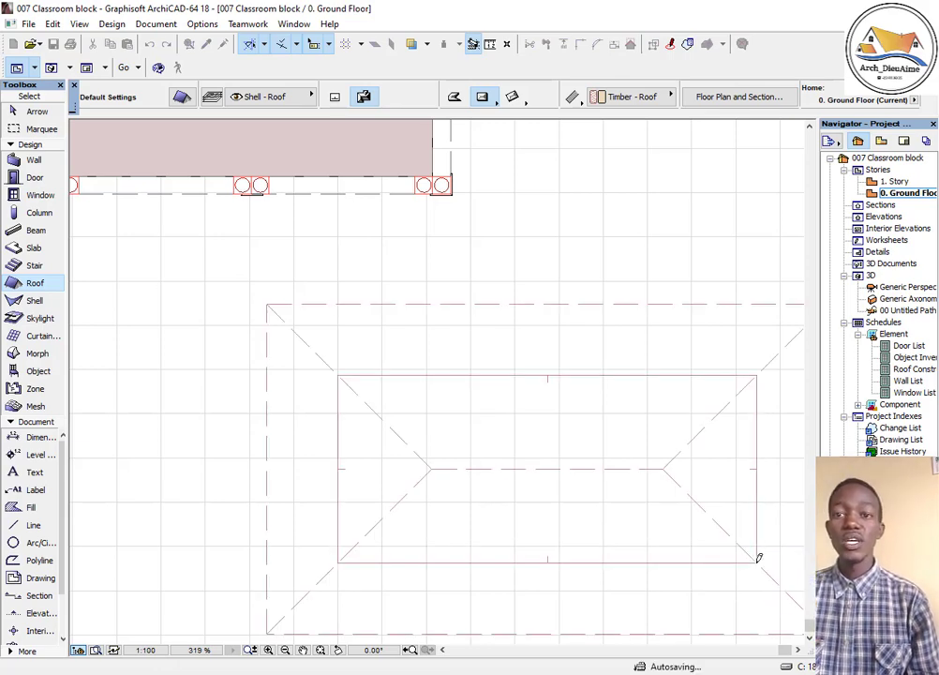
- Delete the rectangular multi-plane roof below the verandah
shift+click(757, 560)
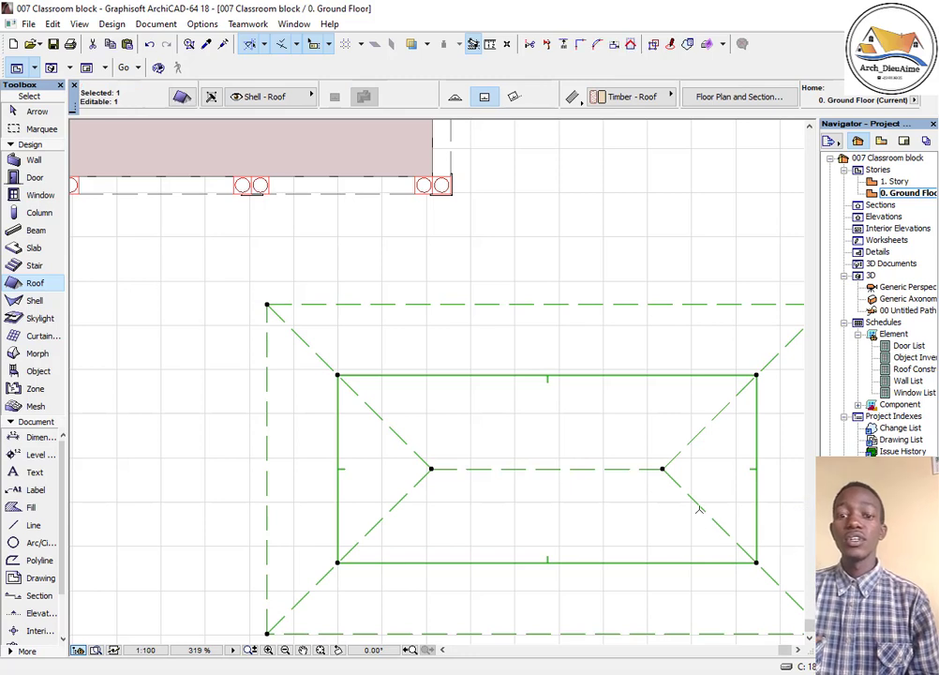
key(Delete)
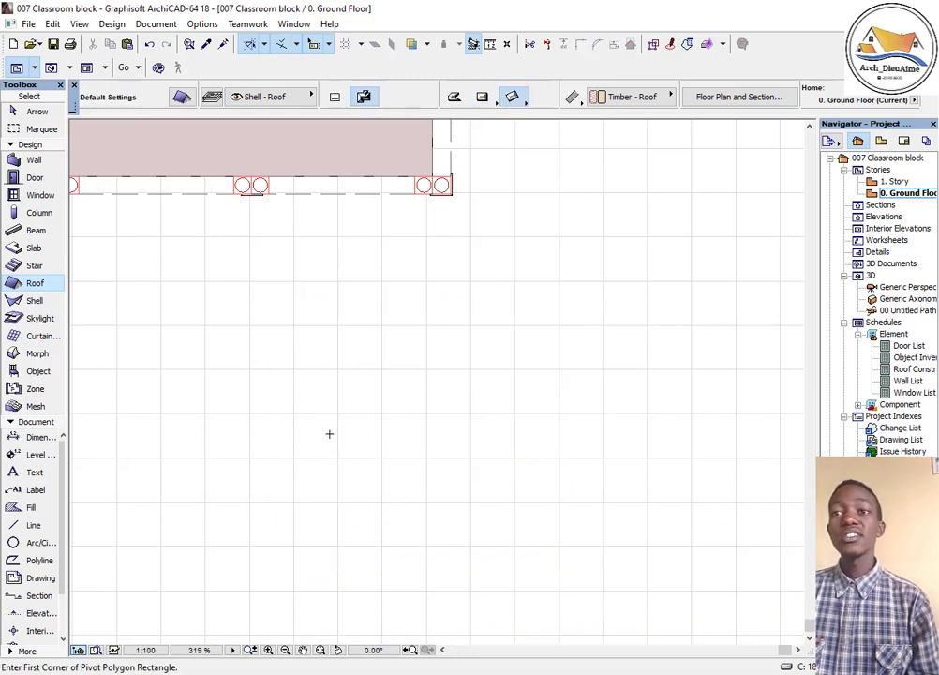
- Draw a multi-plane roof with the rotated rectangular geometry method in the empty area below the verandah, and remove it
click(329, 434)
click(373, 595)
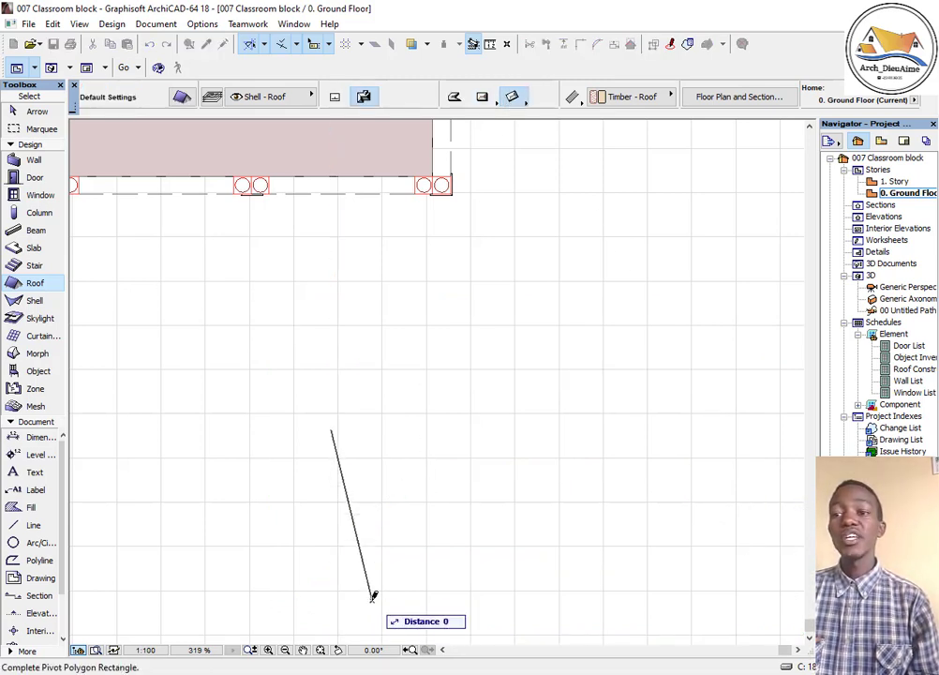
click(768, 435)
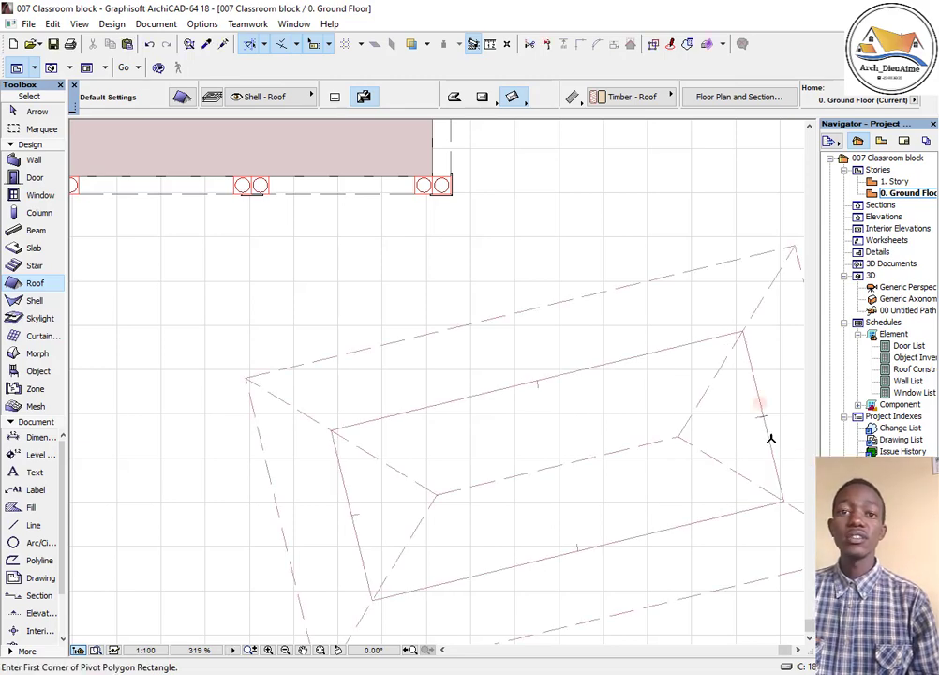
scroll(605, 549, down, 6)
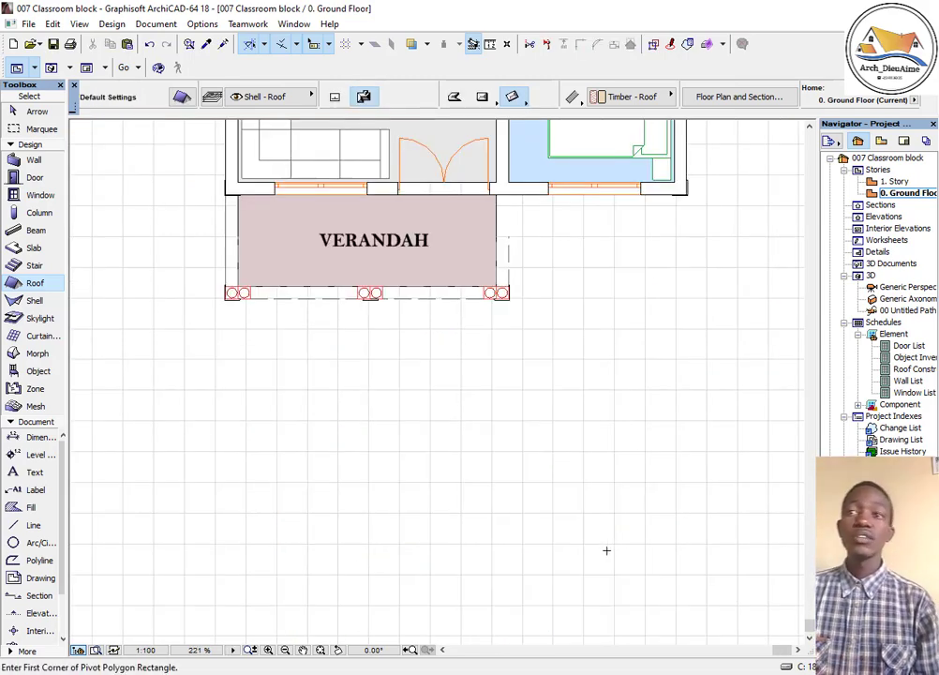
- Start a multi-plane roof outline with the polygonal (complex roof) method at the outer wall corner of Bedroom 3
scroll(559, 151, up, 2)
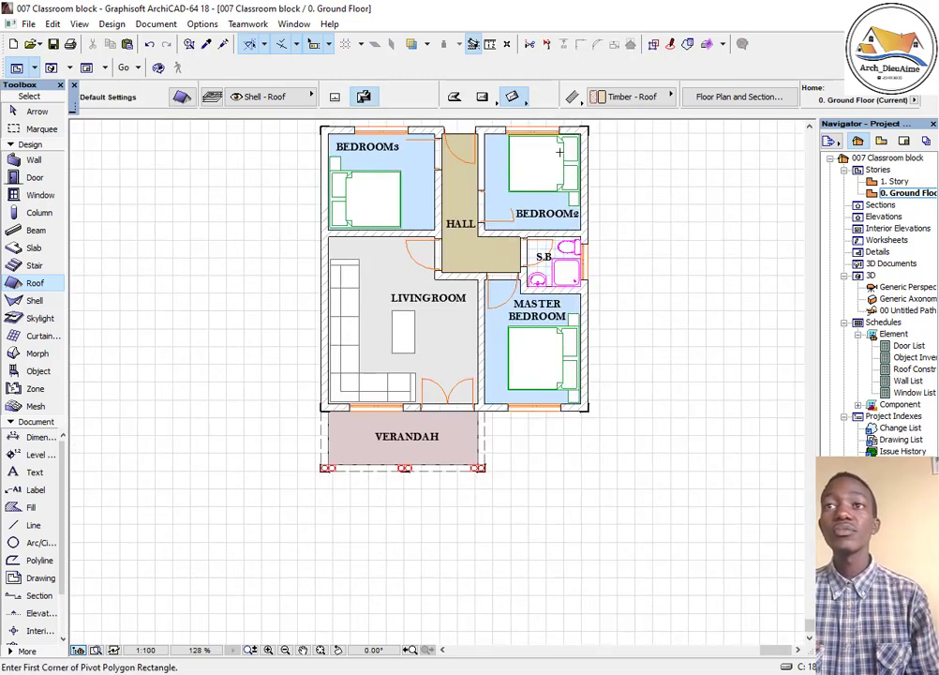
scroll(453, 140, up, 2)
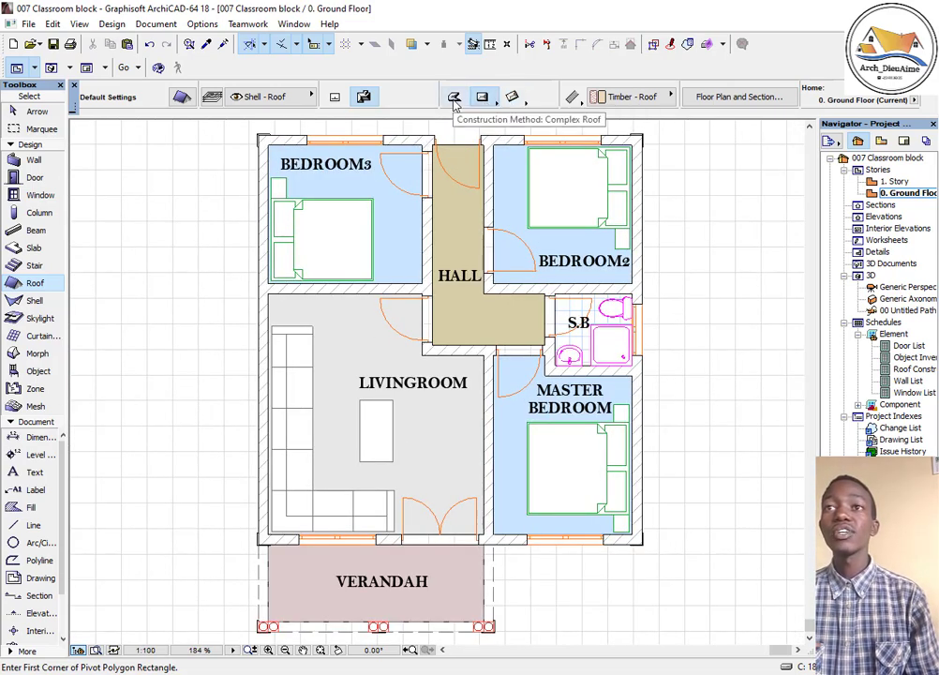
click(454, 96)
scroll(263, 137, up, 20)
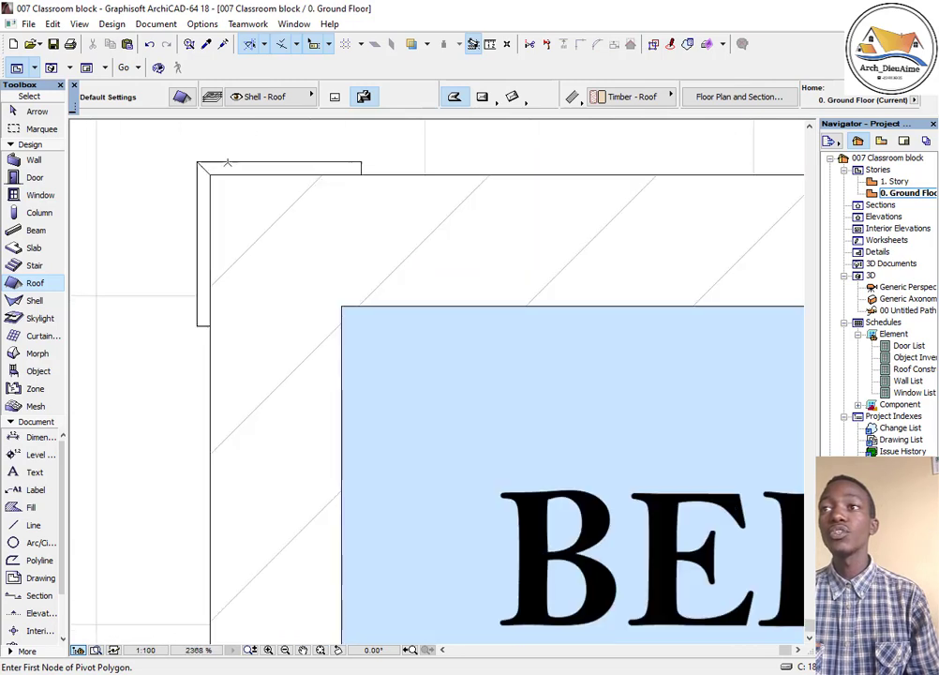
click(180, 183)
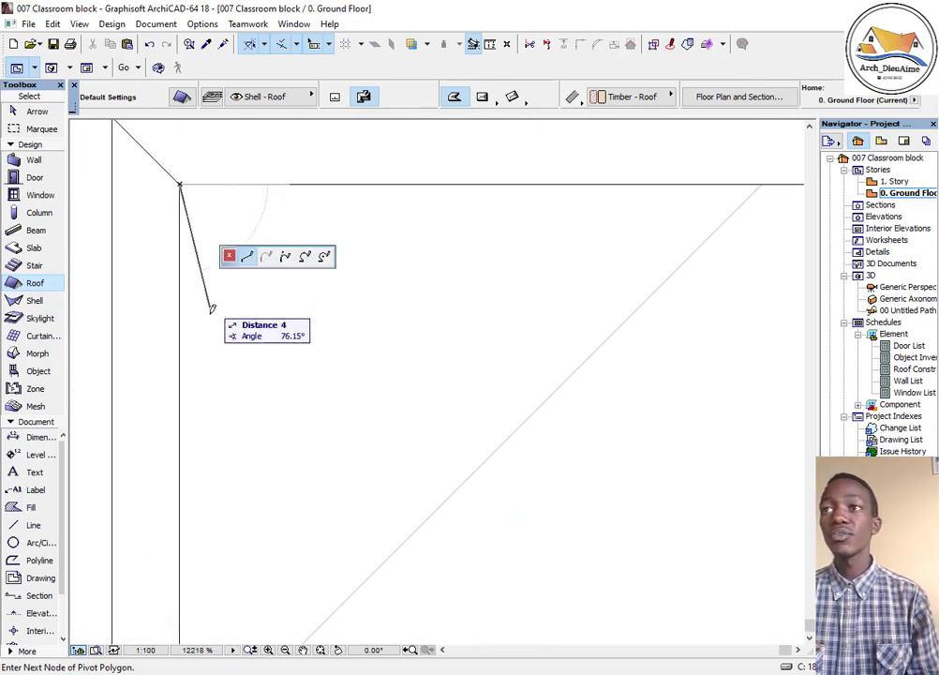
- Run the roof outline's first edge straight along the rear wall to the outer wall corner of Bedroom 2
scroll(210, 307, down, 12)
scroll(315, 334, down, 4)
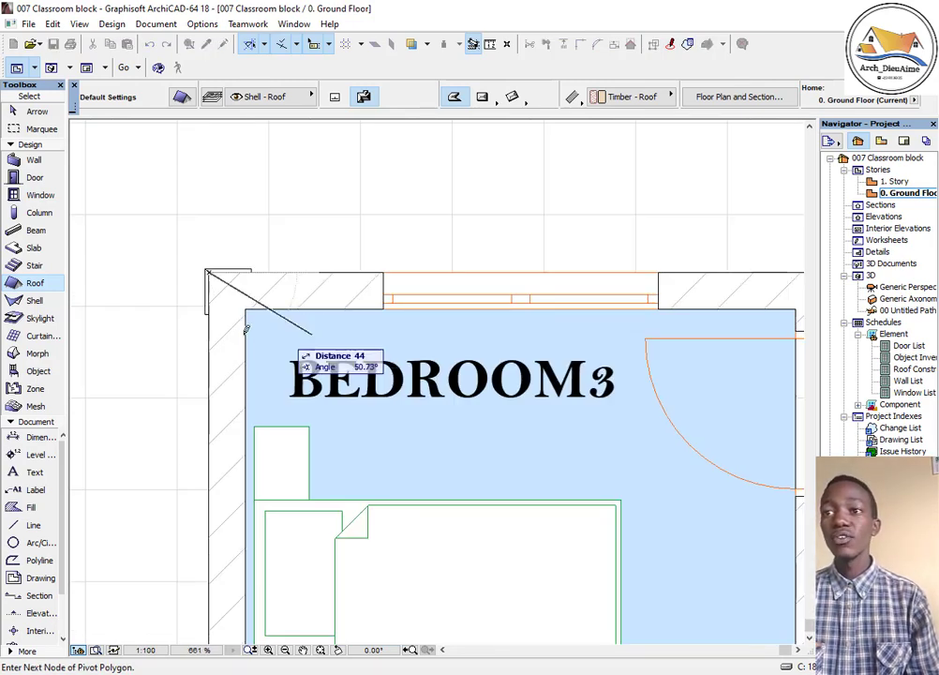
scroll(630, 277, down, 1)
scroll(630, 276, up, 12)
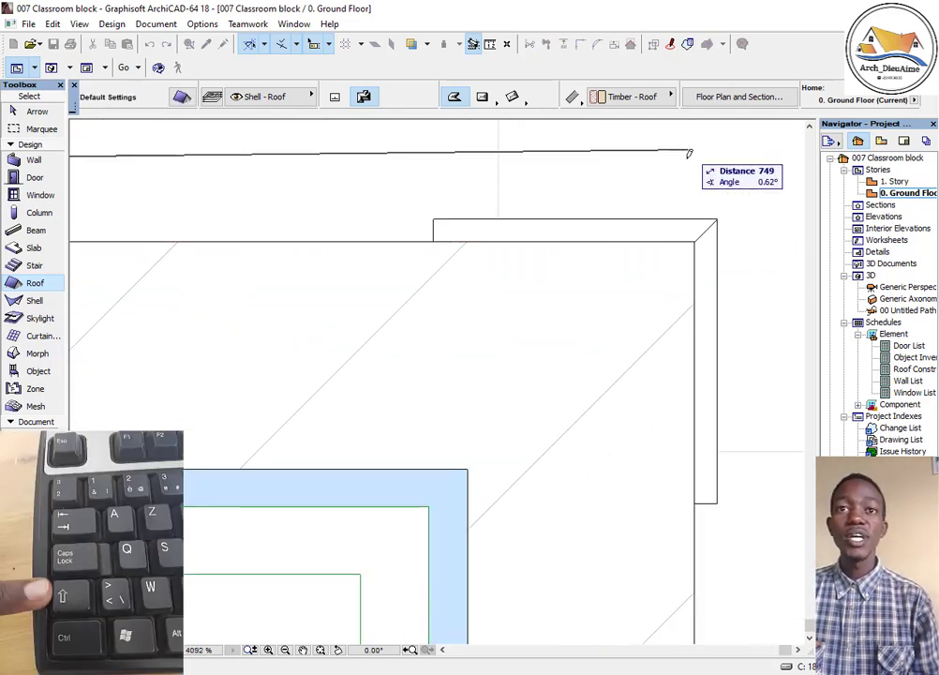
click(694, 242)
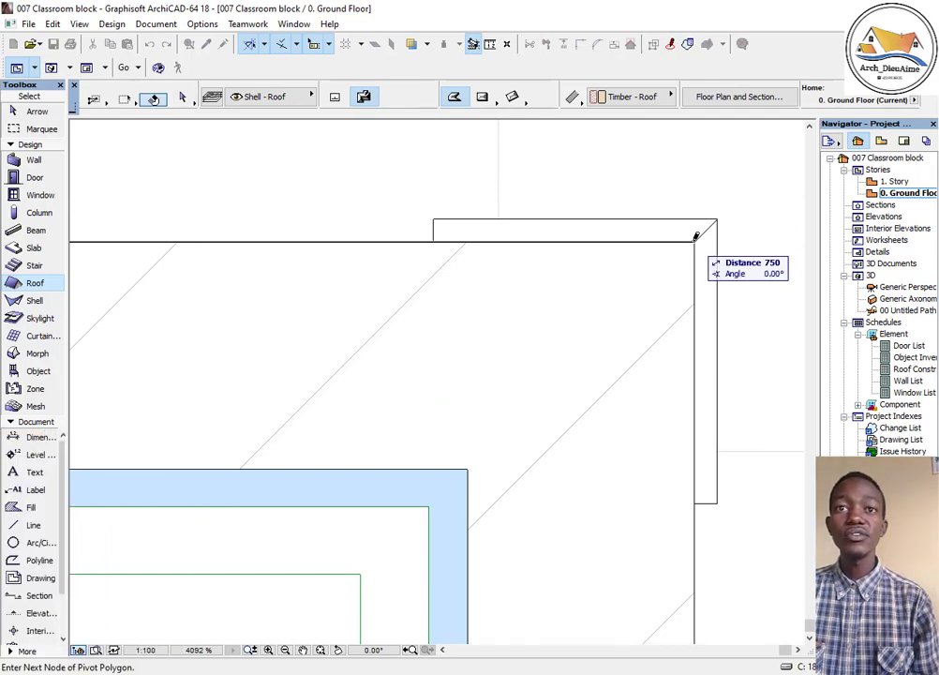
scroll(675, 183, down, 5)
key(Escape)
scroll(681, 241, down, 11)
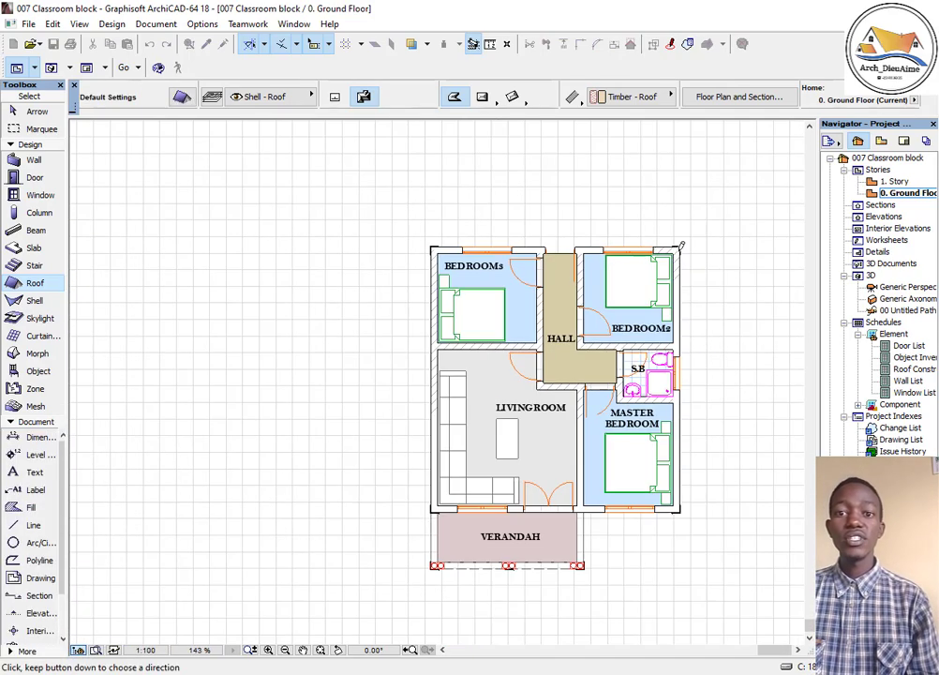
click(681, 246)
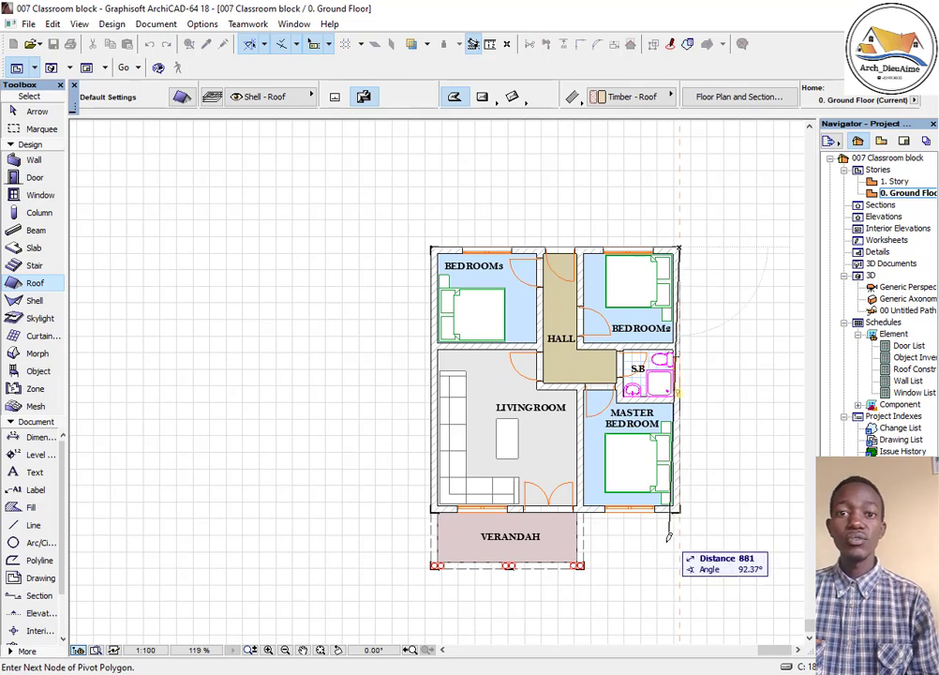
- Continue the roof outline to the master bedroom's outer corner, the verandah-wall junction and the verandah's outer column corner on that side
scroll(680, 477, up, 8)
scroll(680, 477, up, 2)
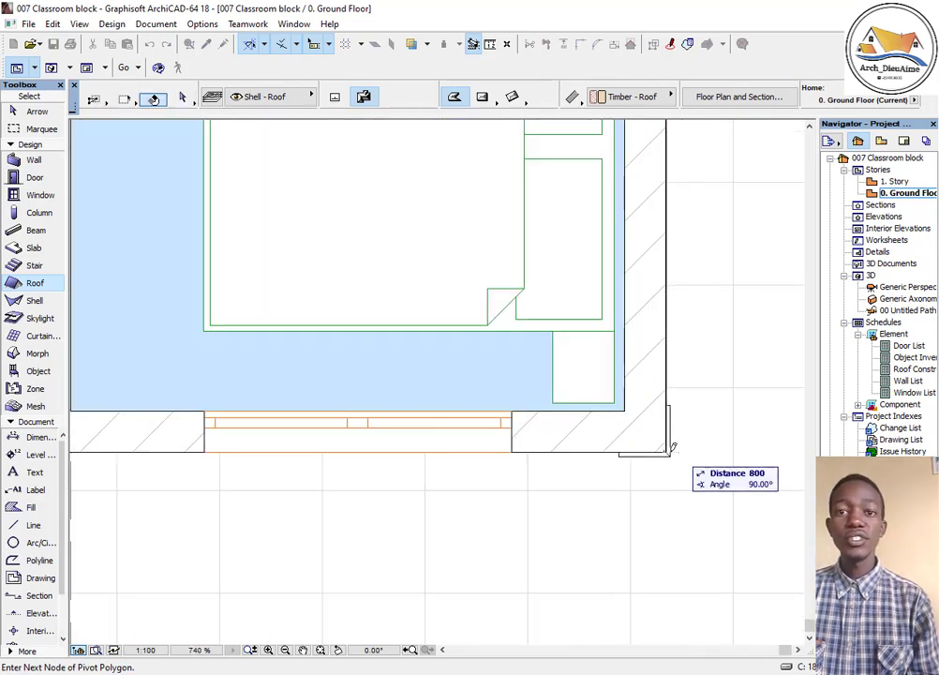
click(668, 448)
scroll(638, 474, down, 10)
scroll(530, 426, up, 10)
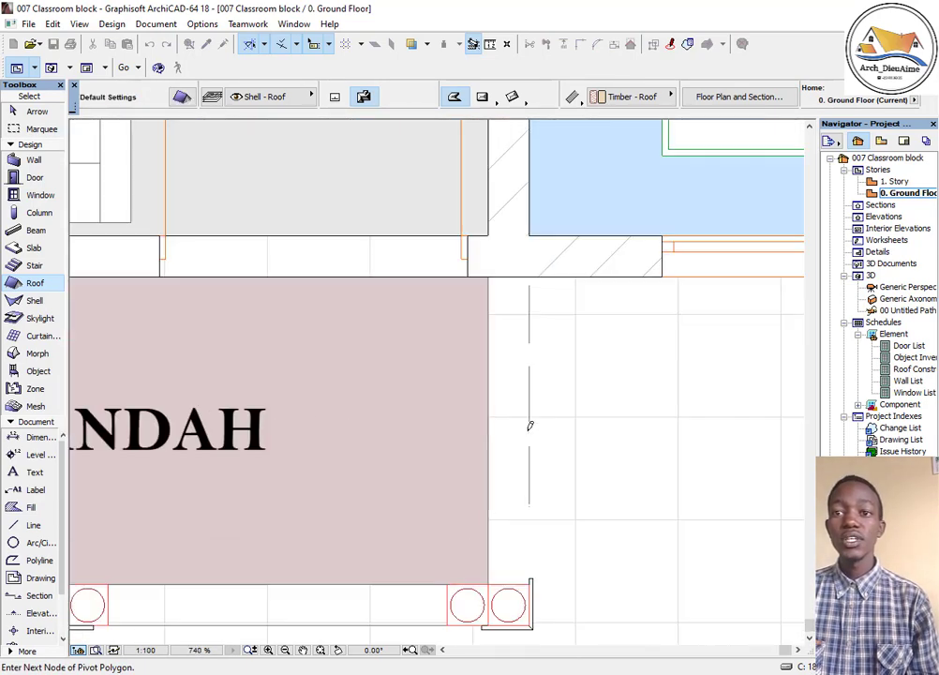
click(530, 273)
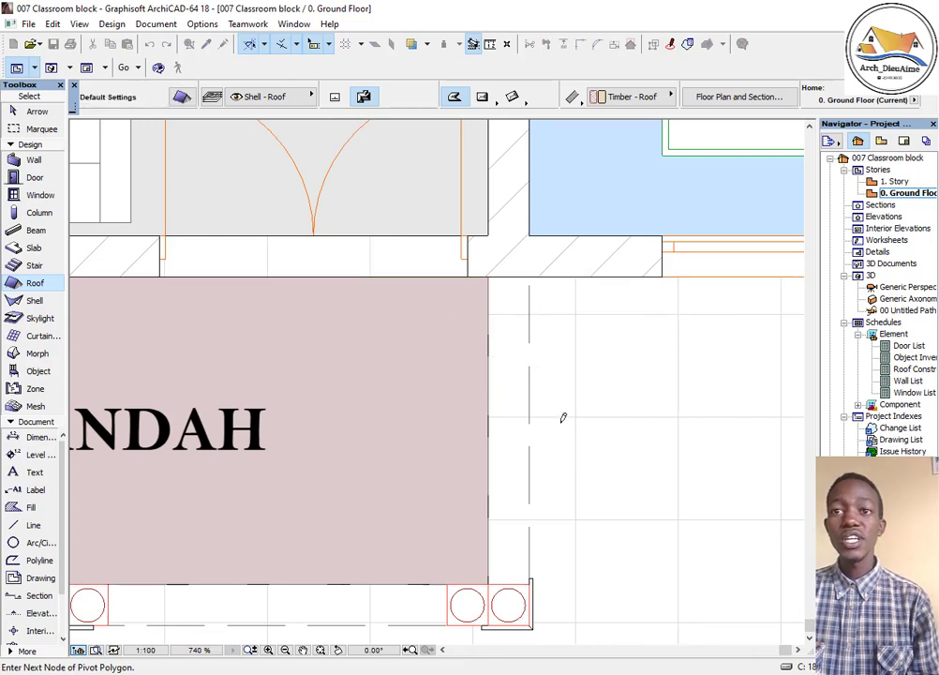
scroll(562, 419, up, 3)
click(597, 330)
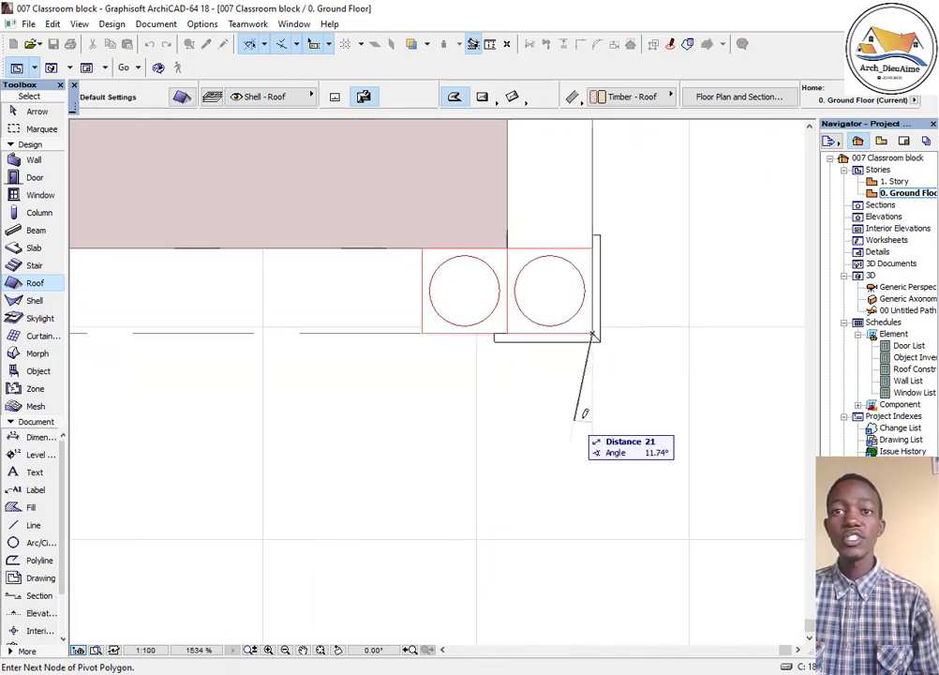
- Run the roof outline along the verandah front to the other column corner and close it at Bedroom 3's outer corner
scroll(499, 397, down, 10)
scroll(263, 401, up, 12)
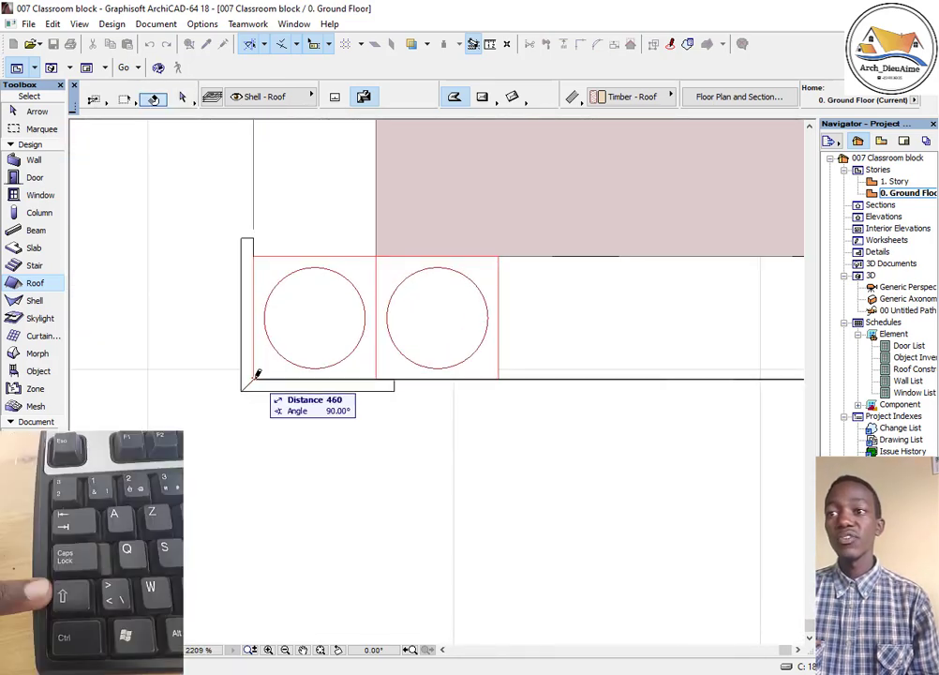
scroll(274, 299, down, 10)
scroll(278, 234, up, 7)
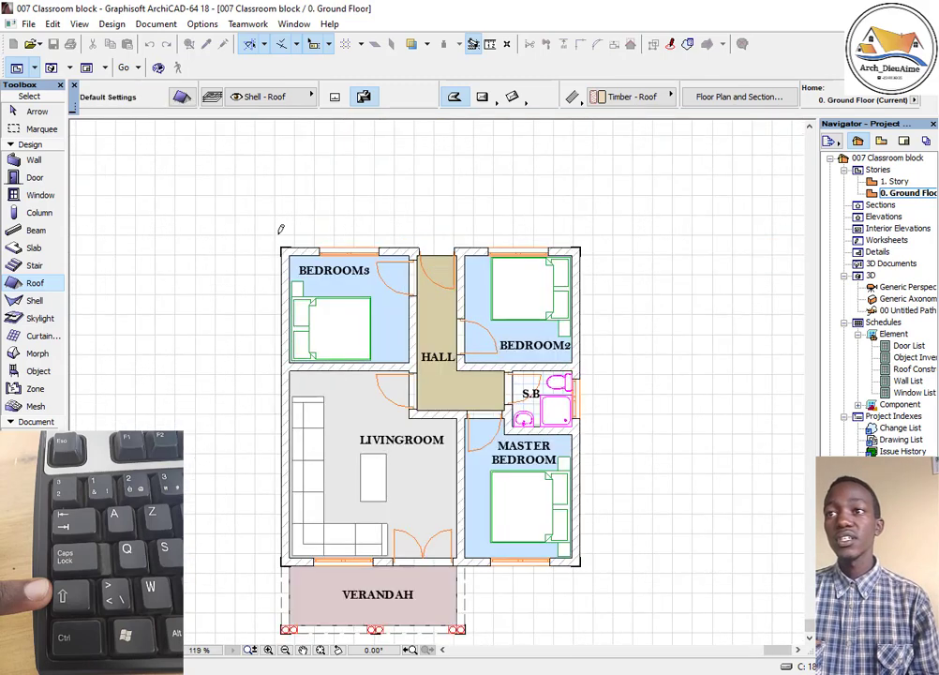
scroll(278, 263, up, 4)
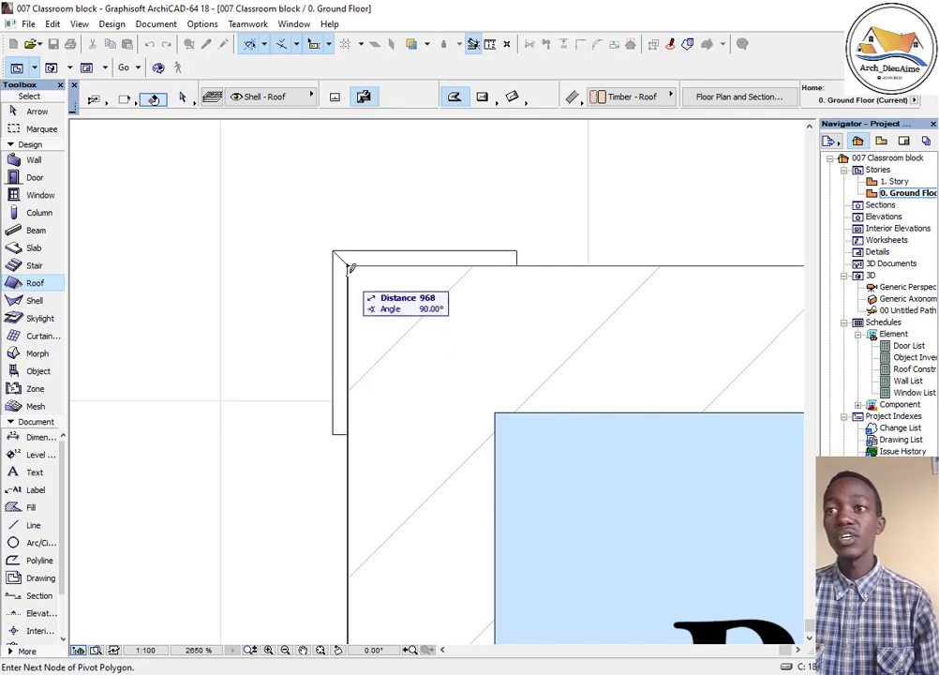
click(347, 266)
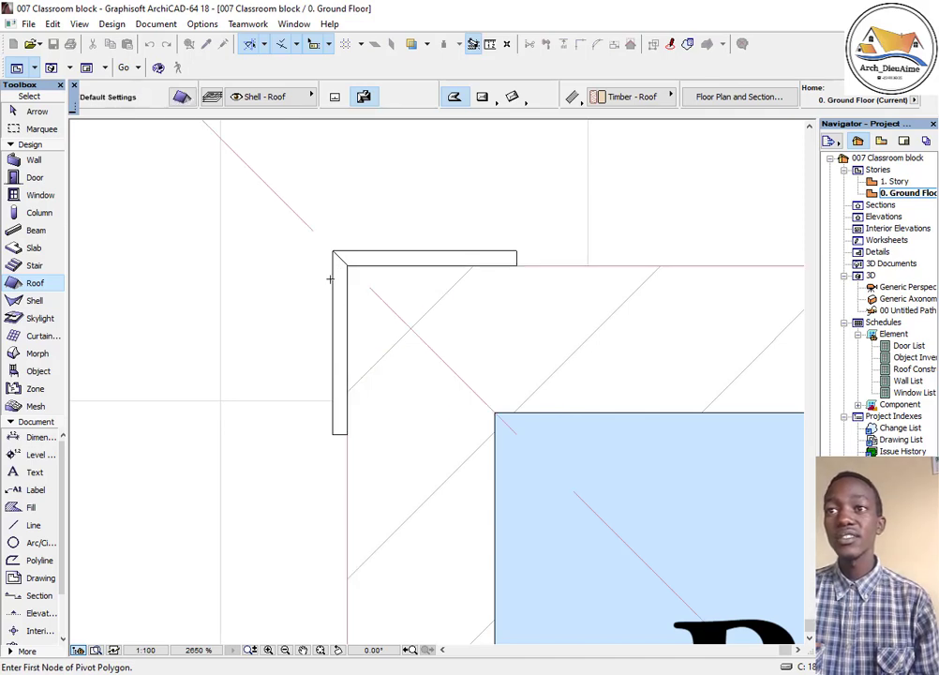
scroll(375, 234, down, 17)
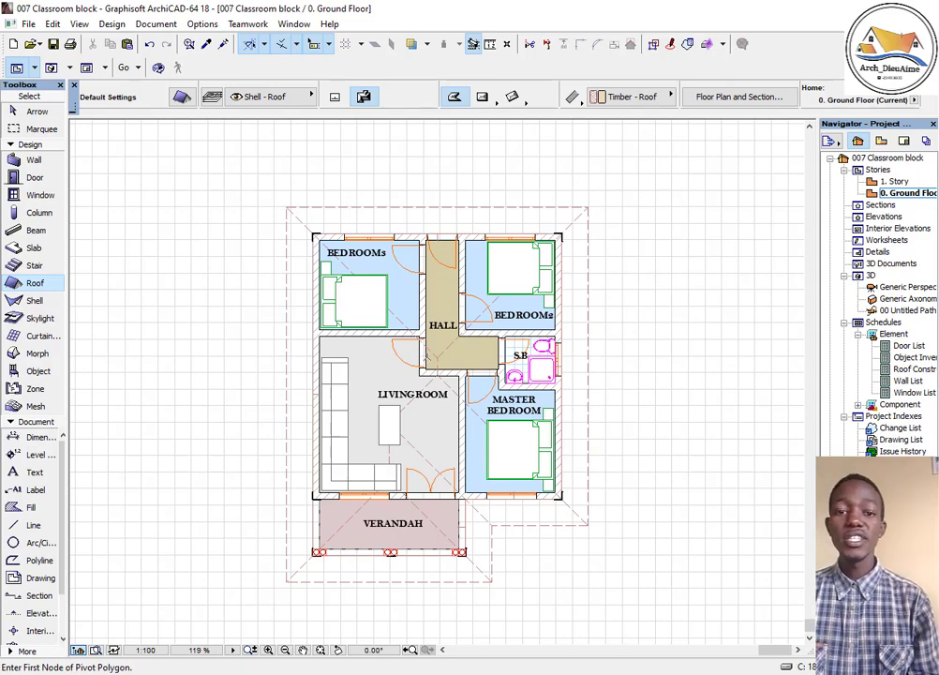
- Enclose the whole roofed house in a marquee and display the enclosed area in 3D
scroll(327, 295, up, 1)
click(15, 130)
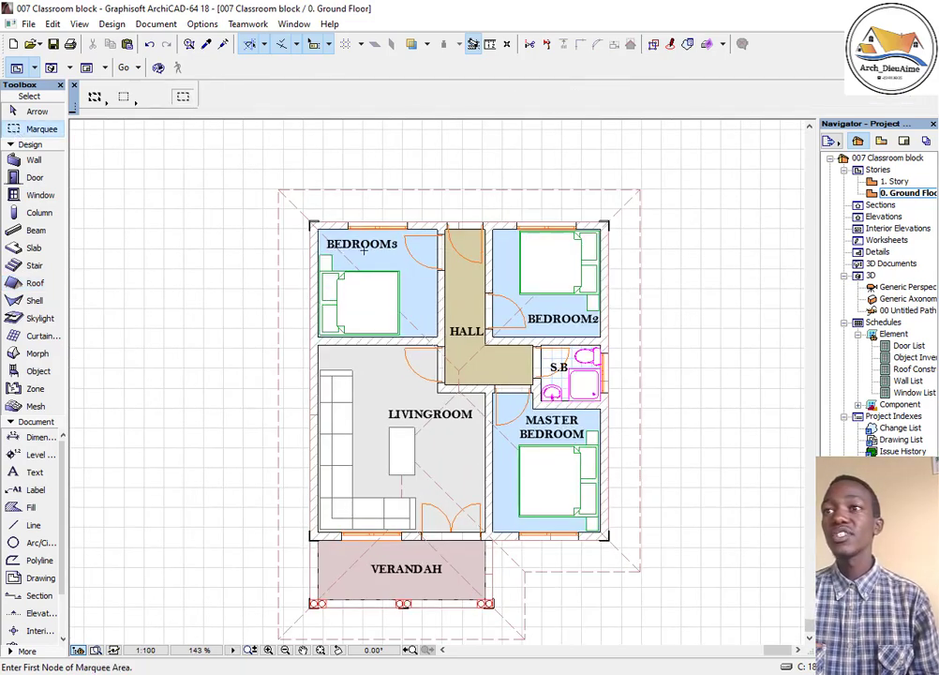
scroll(392, 328, down, 2)
scroll(571, 539, up, 2)
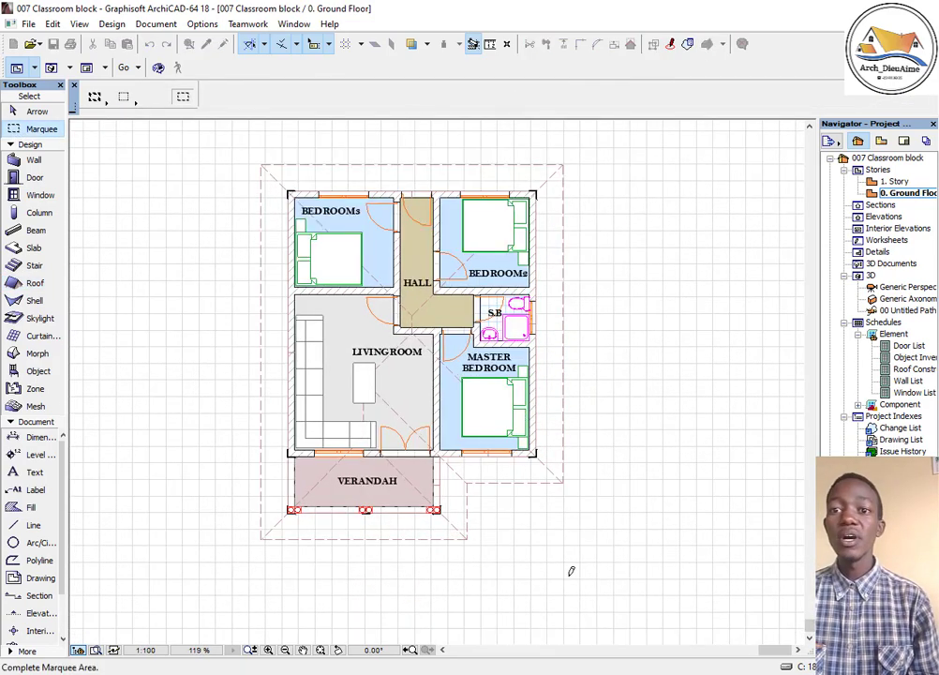
click(592, 536)
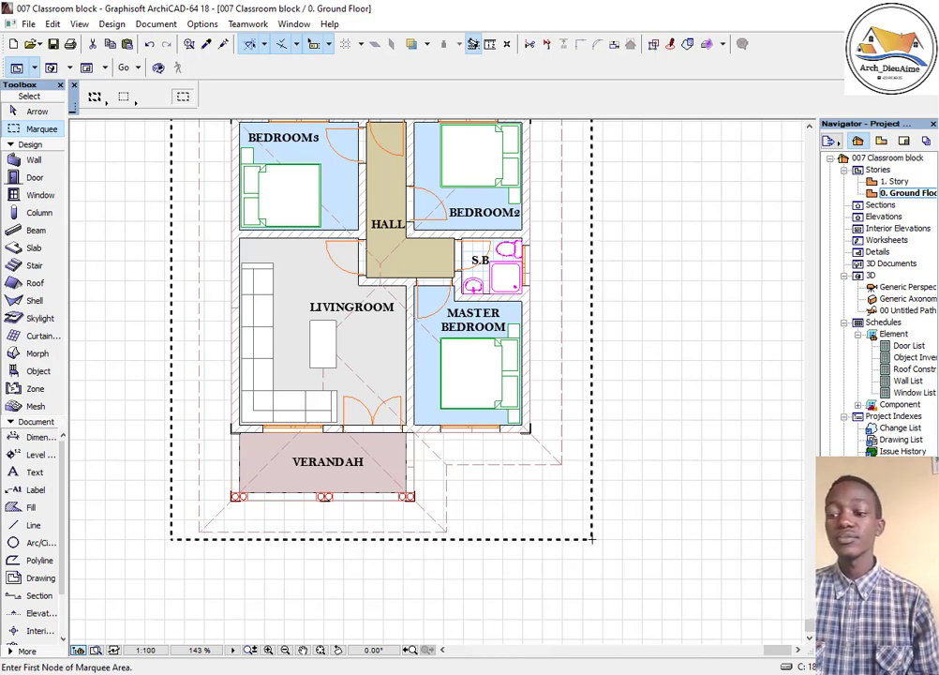
key(F5)
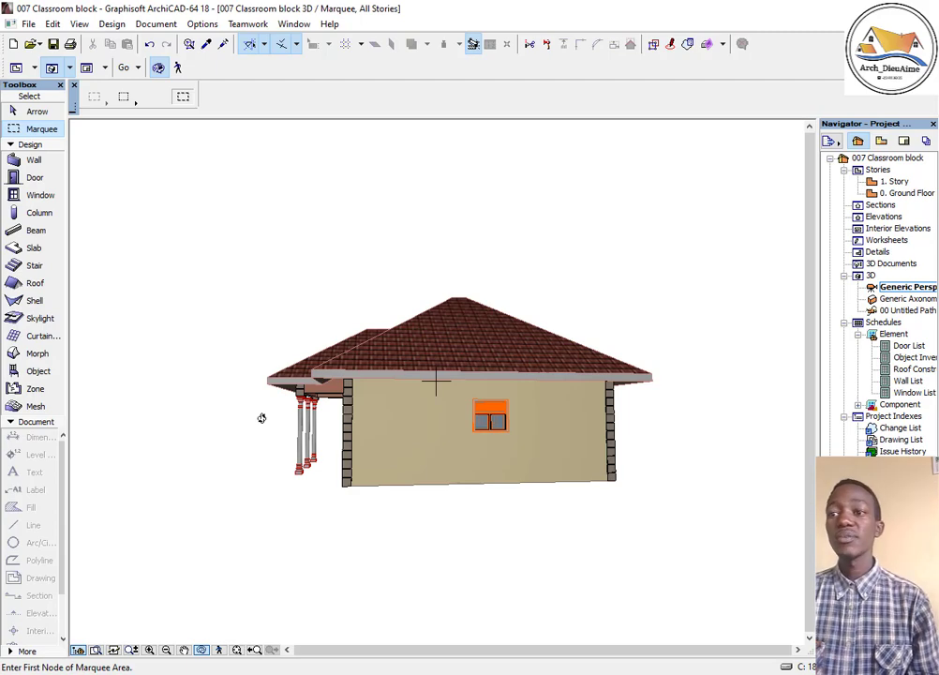
- Examine the house's roof in 3D from the verandah front, the side walls and the rear
drag(261, 418, 560, 388)
scroll(290, 412, up, 3)
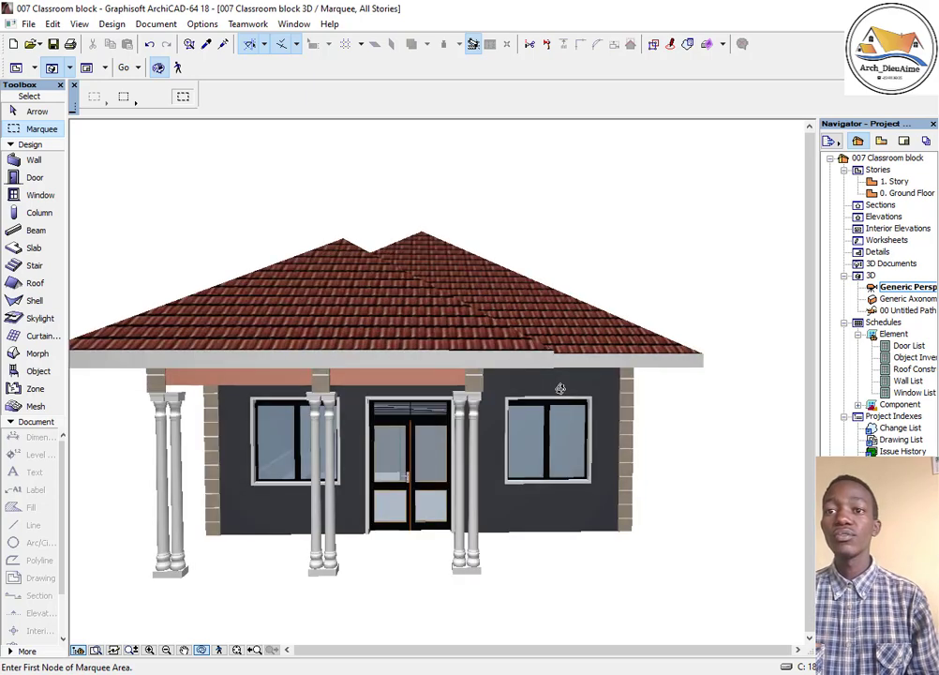
scroll(562, 386, down, 2)
drag(523, 434, 429, 425)
drag(527, 378, 674, 422)
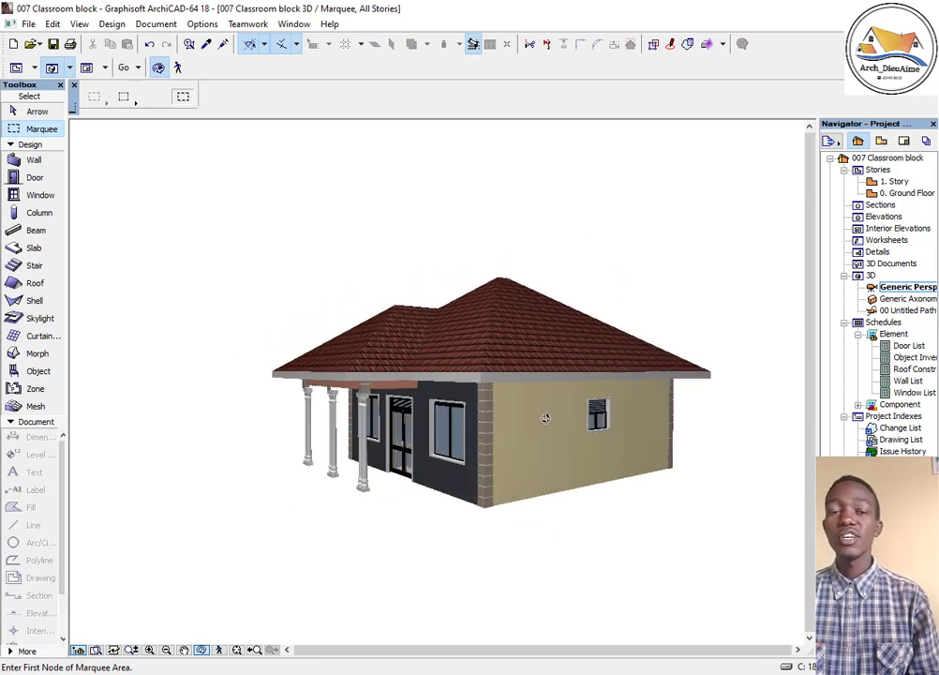
drag(545, 417, 681, 438)
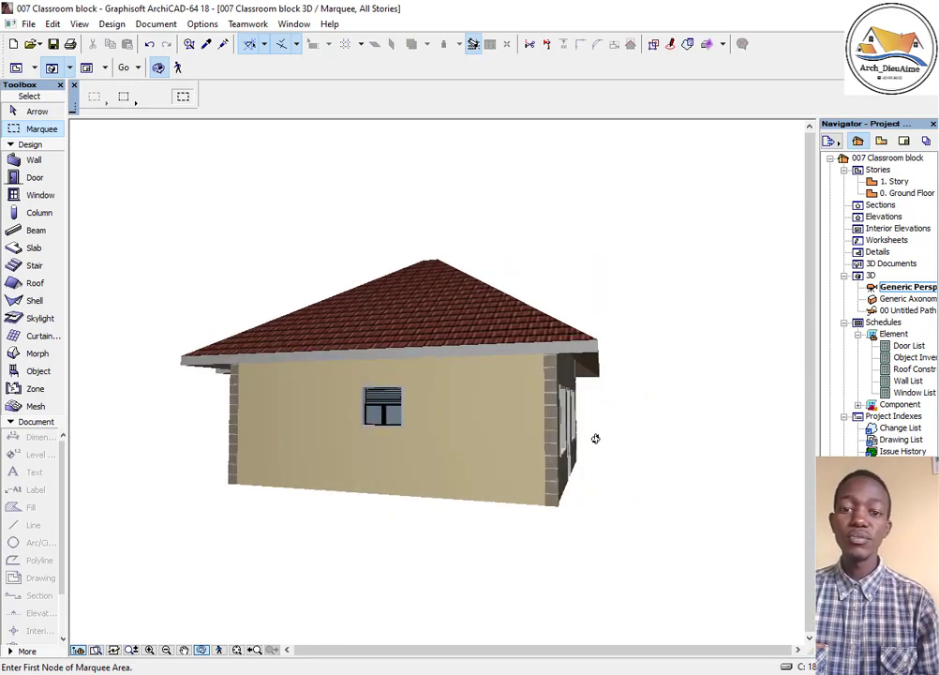
drag(595, 438, 592, 464)
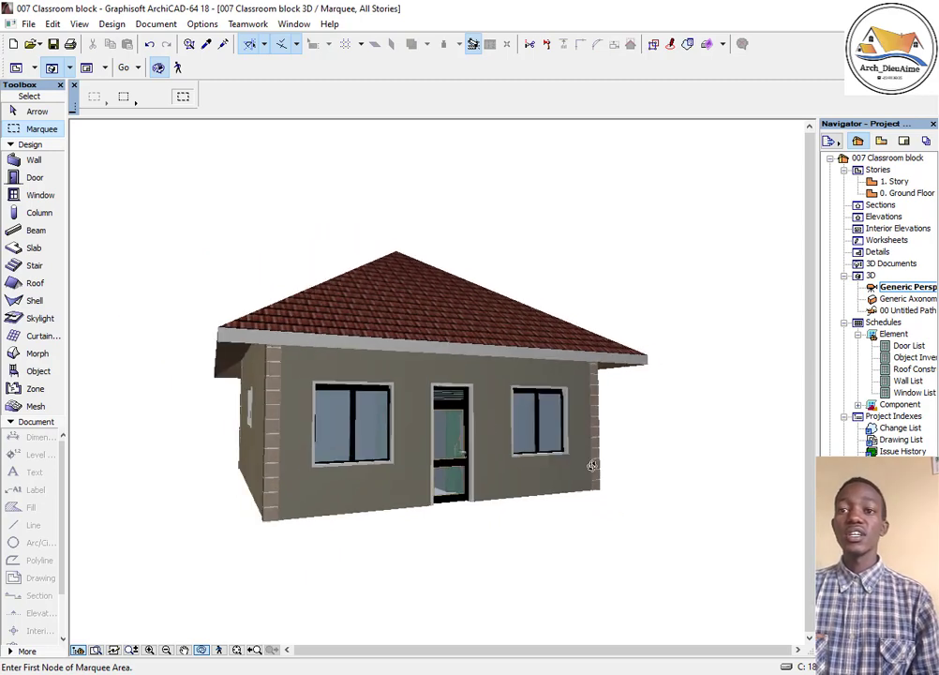
drag(464, 440, 465, 404)
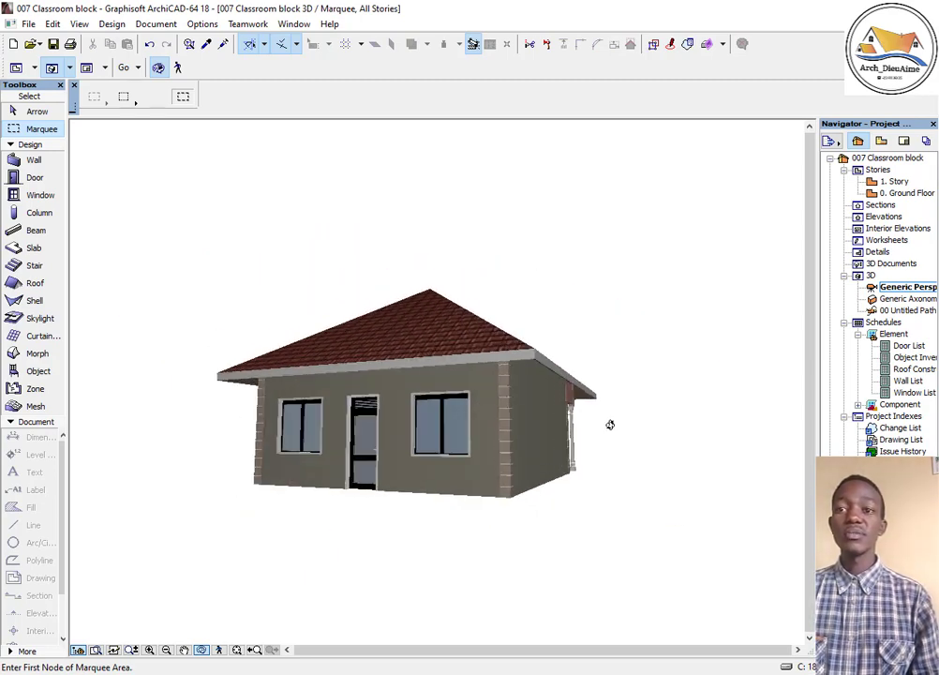
drag(610, 424, 372, 386)
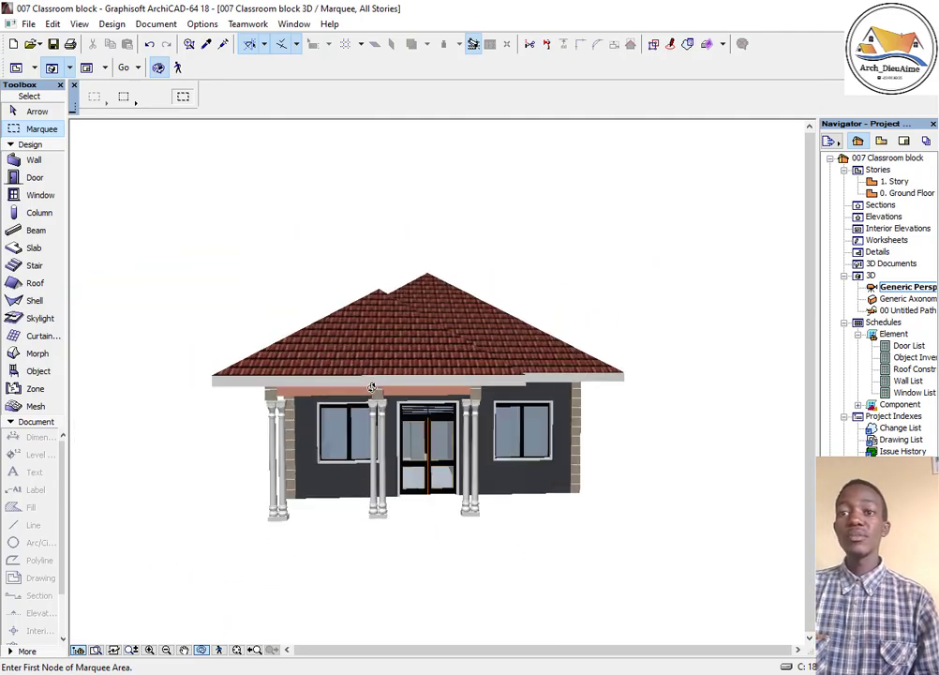
scroll(372, 387, up, 2)
- Return to the ground floor plan, clear the marquee and show the classroom block beside the house
key(F2)
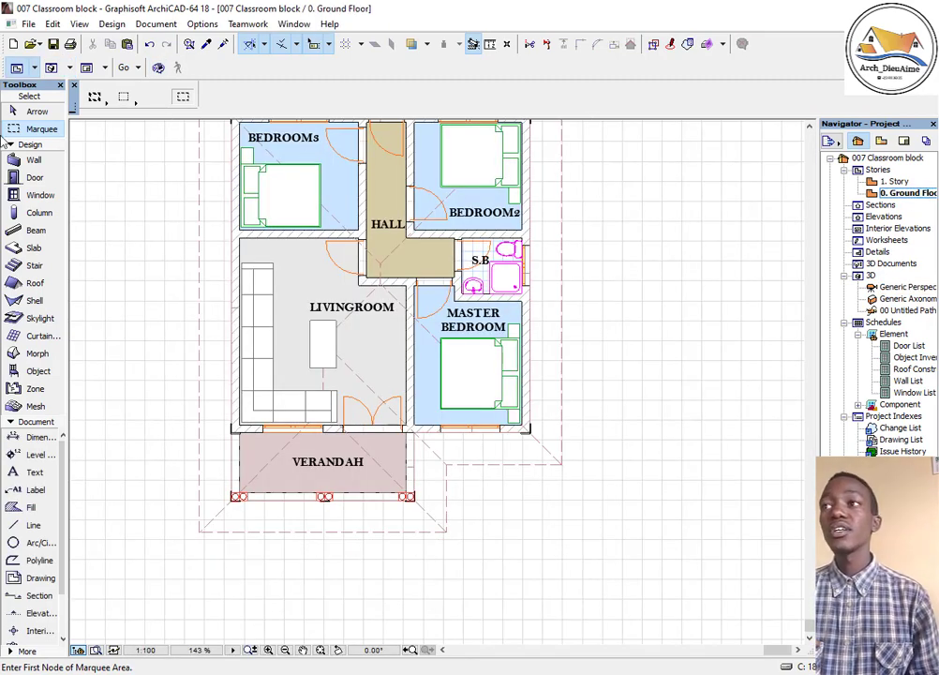
scroll(183, 373, down, 5)
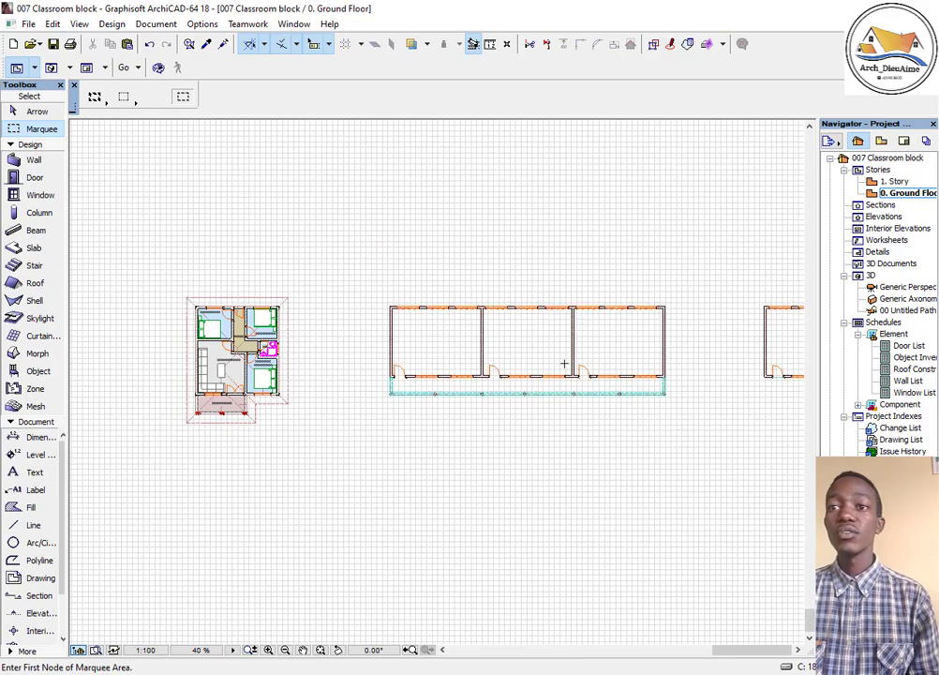
- Set the roof defaults to a 30° pitch and the top surface to Roof - Corrugated Sheet Matte
scroll(757, 336, up, 3)
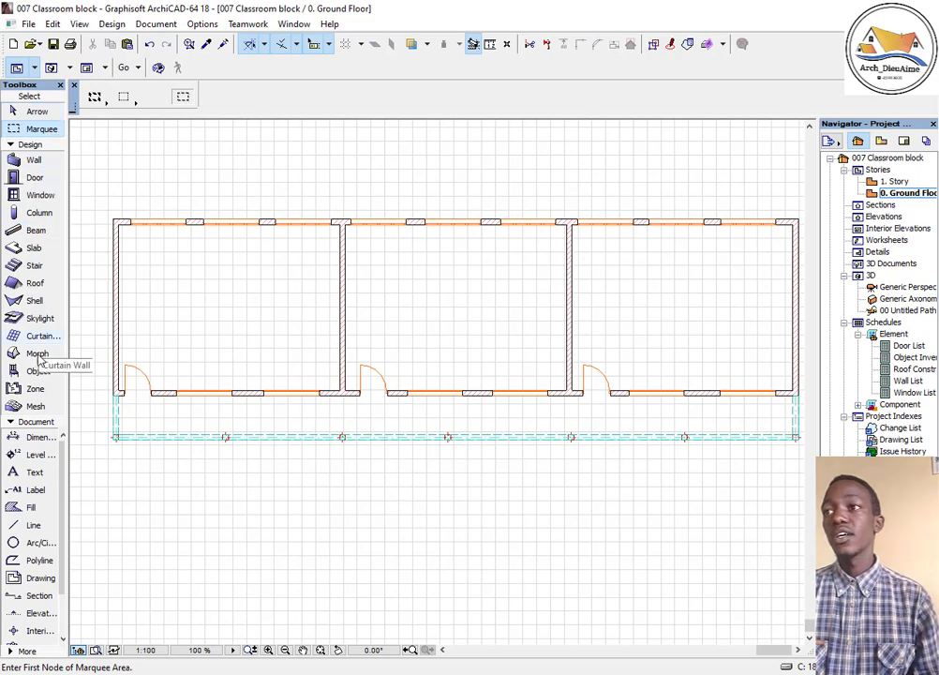
click(36, 283)
double_click(42, 288)
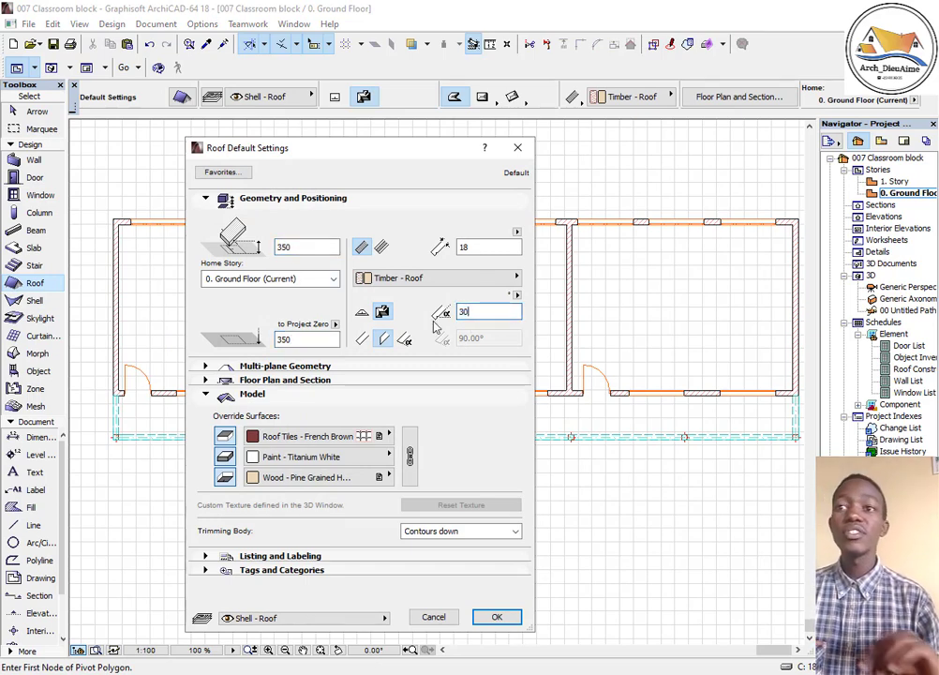
click(366, 438)
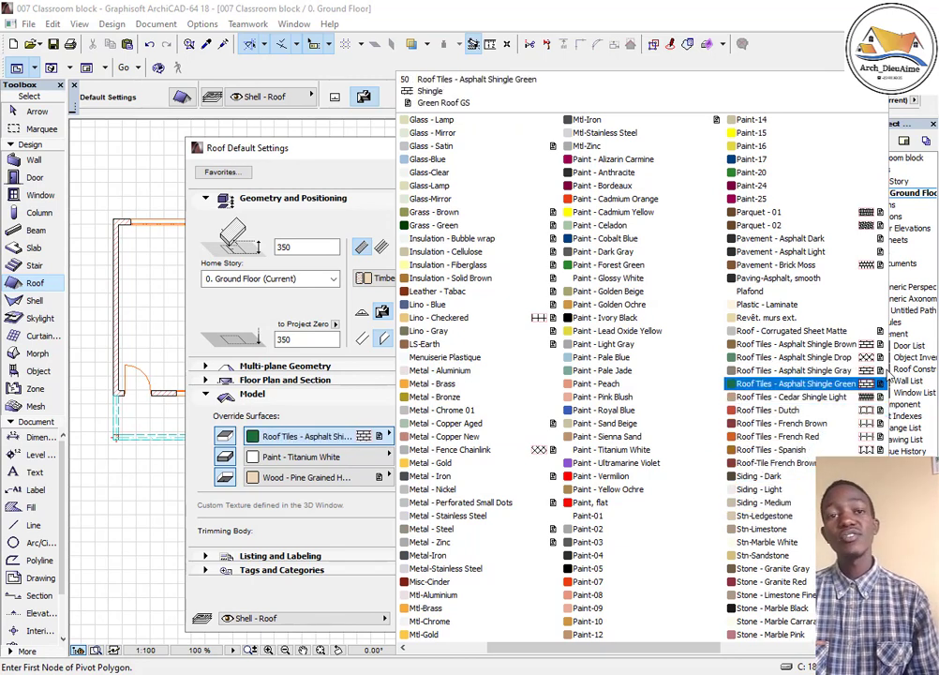
click(830, 333)
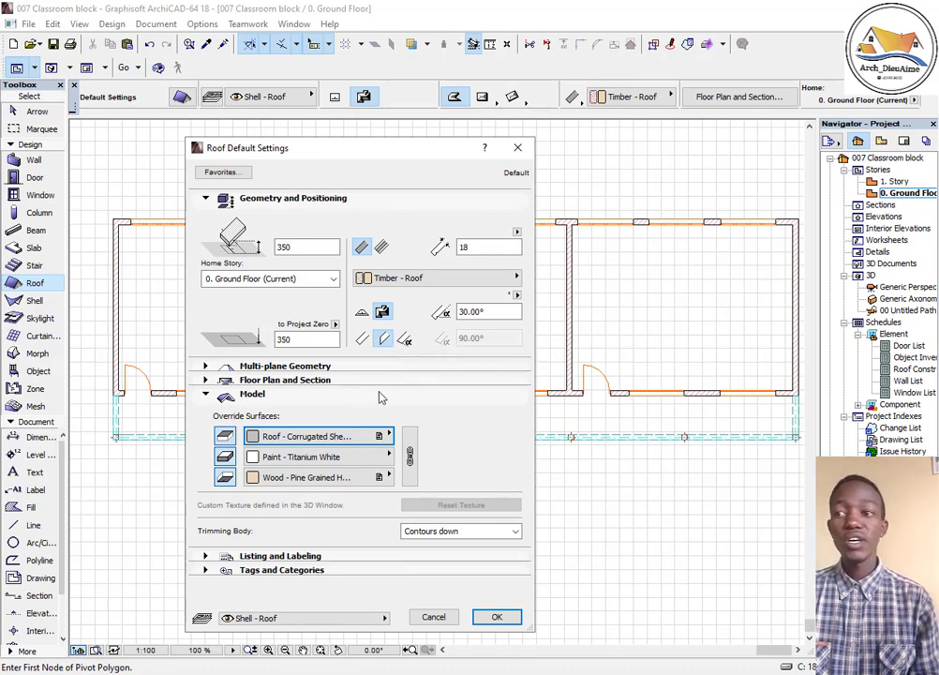
- Assign Paint - Cobalt Blue to the roof's edge surface and accept the roof default settings
click(357, 456)
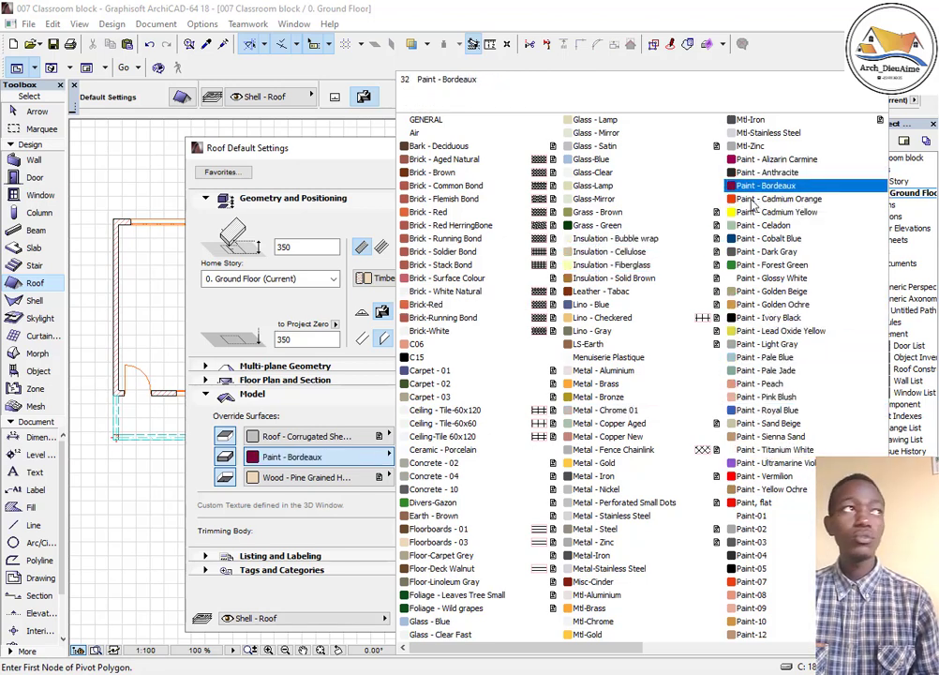
scroll(752, 219, down, 1)
scroll(751, 223, down, 1)
scroll(734, 298, up, 3)
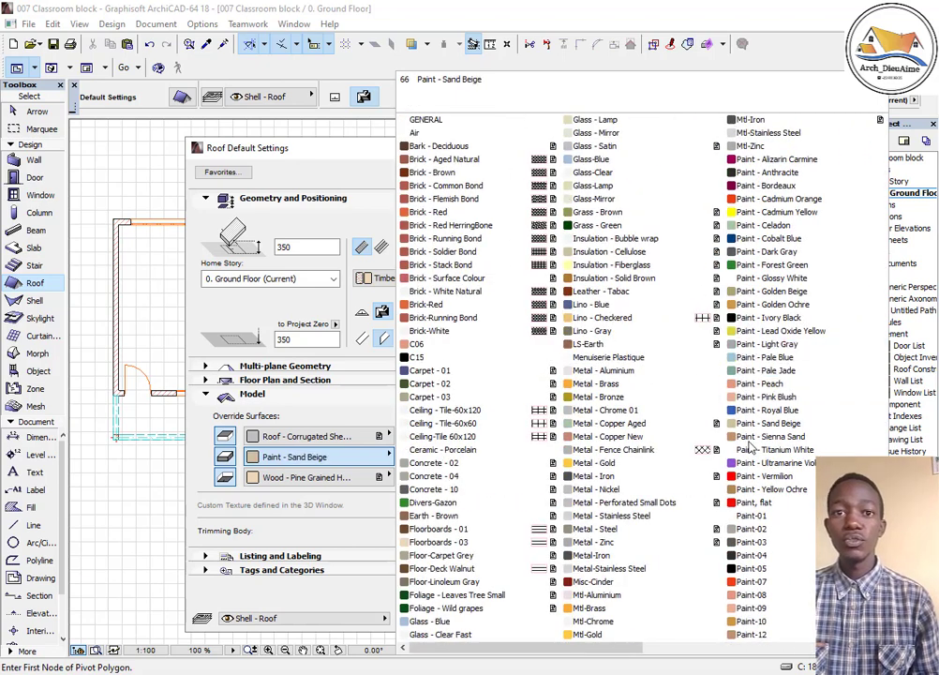
click(770, 238)
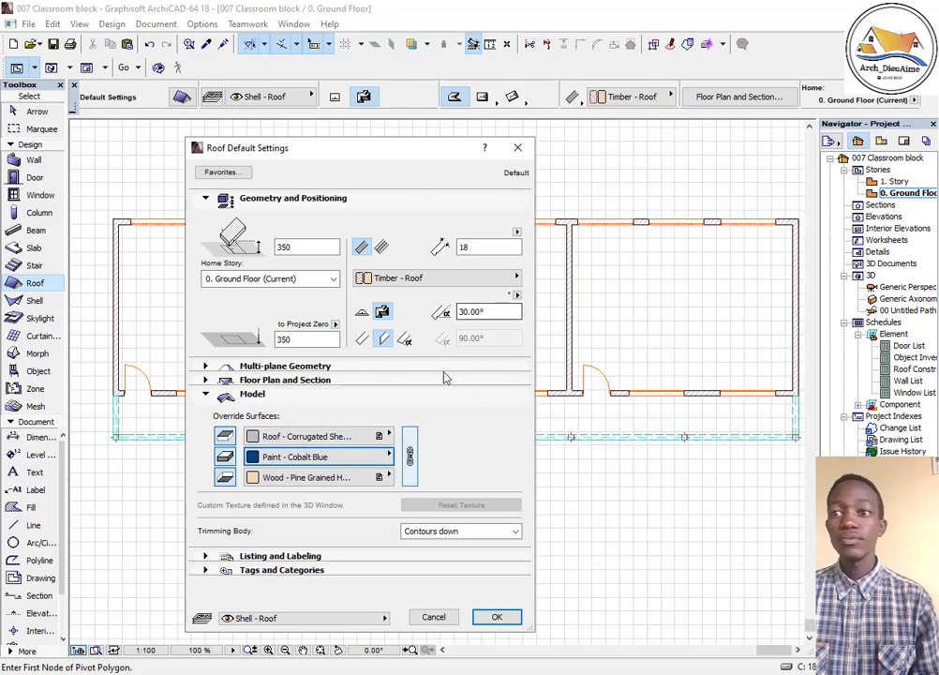
click(497, 617)
- Choose the rectangular roof geometry method and start the roof at the first classroom's outer rear wall corner
scroll(140, 229, up, 5)
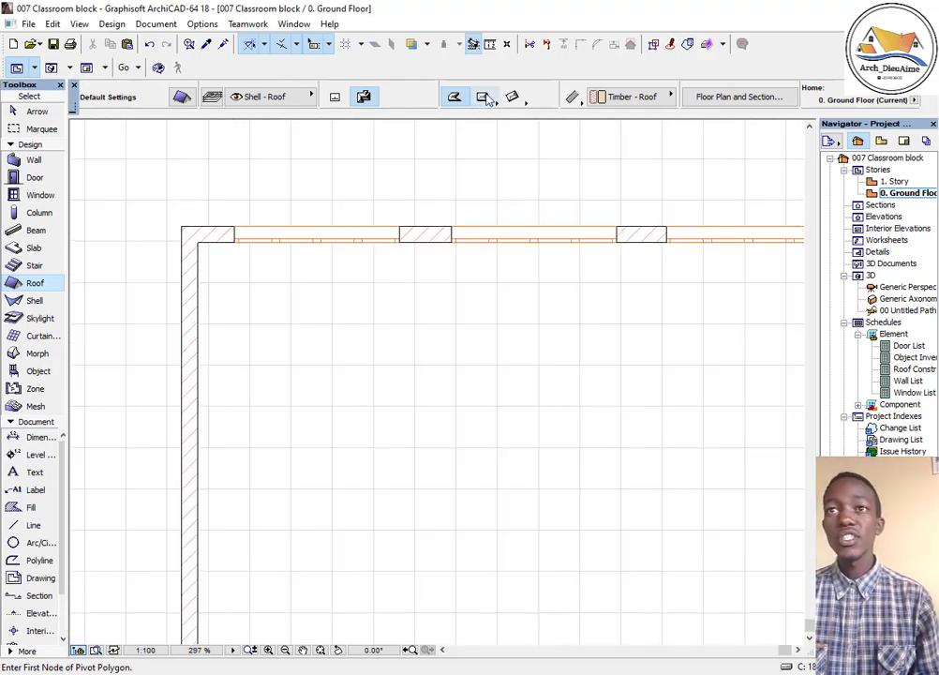
scroll(212, 296, down, 3)
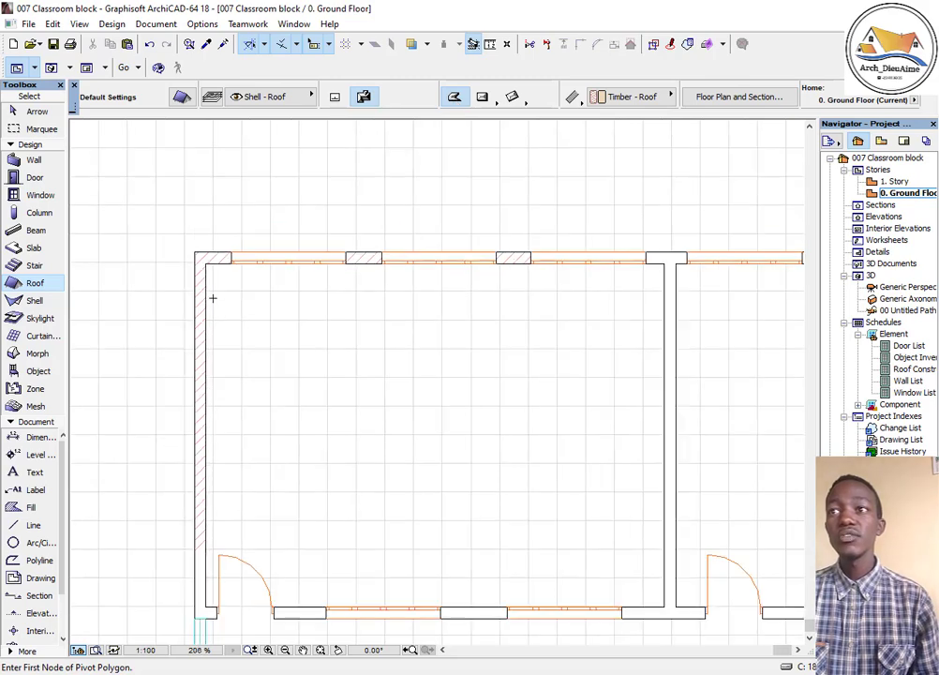
scroll(377, 249, up, 1)
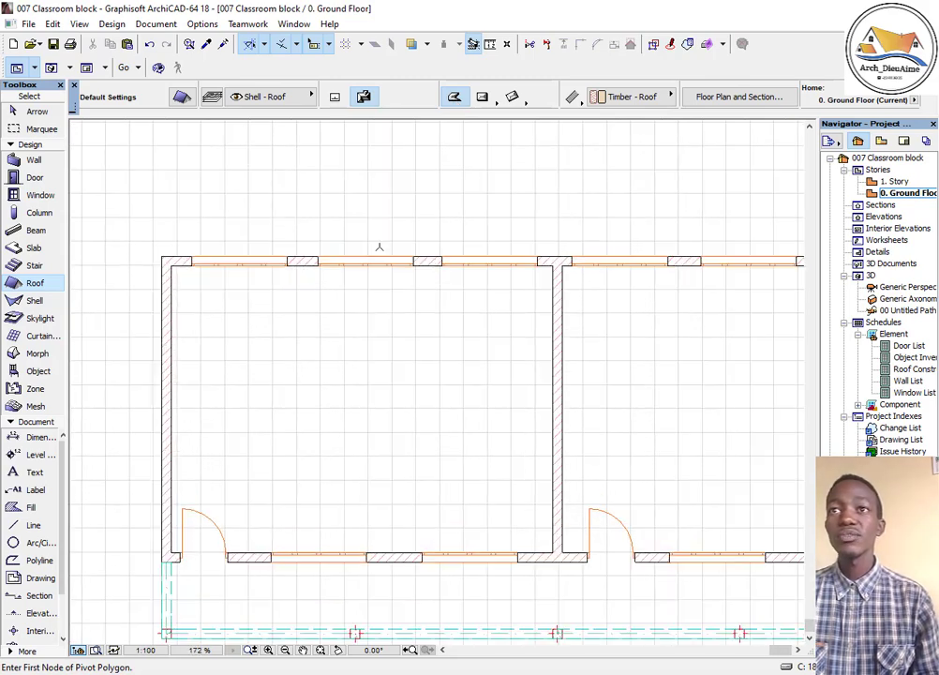
scroll(441, 175, up, 2)
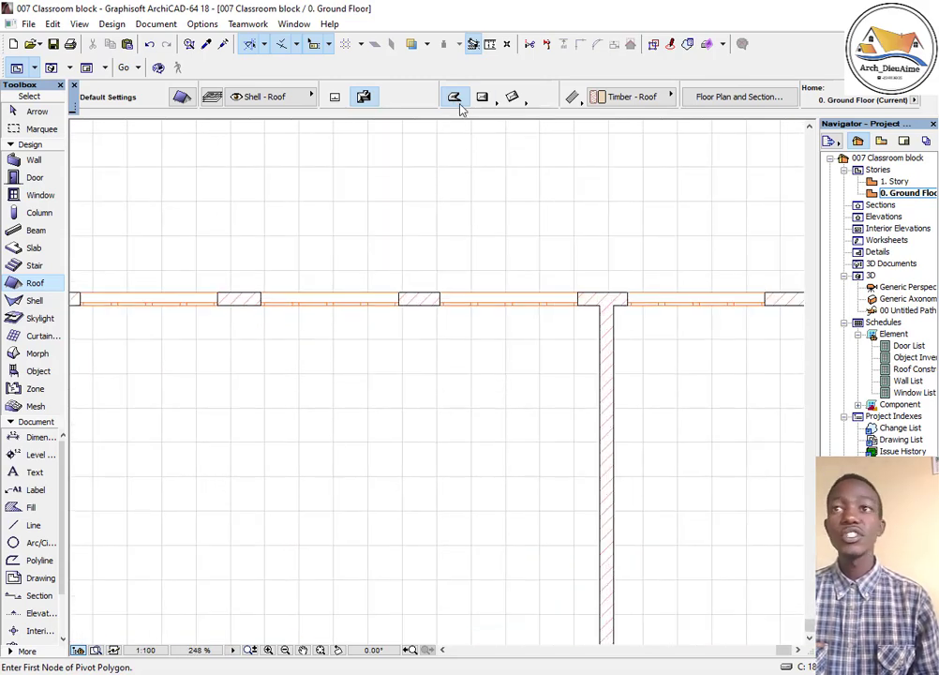
click(483, 97)
scroll(416, 256, down, 4)
scroll(259, 276, up, 12)
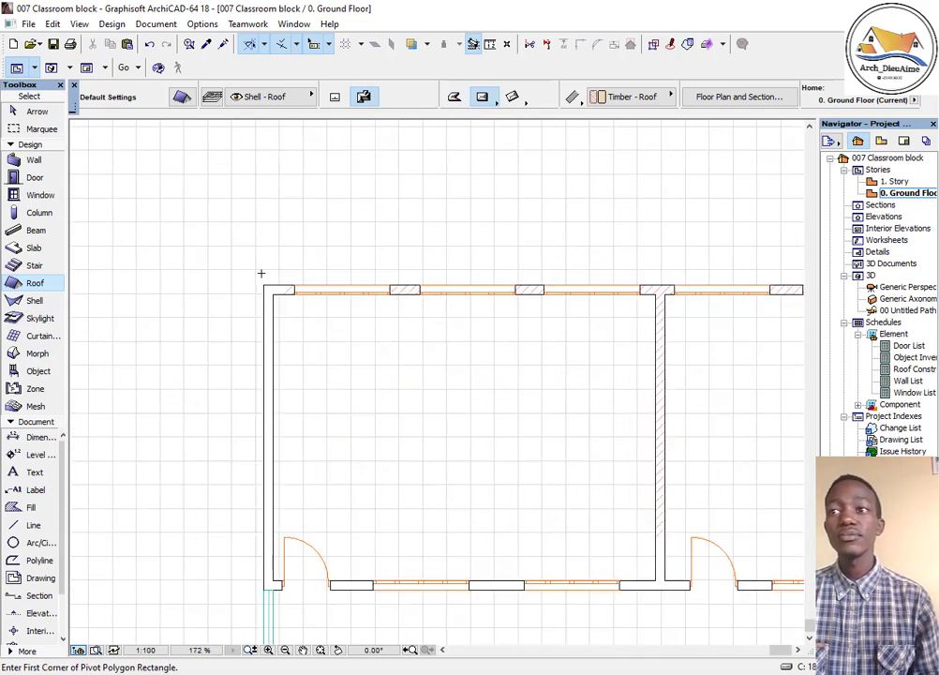
scroll(323, 264, up, 7)
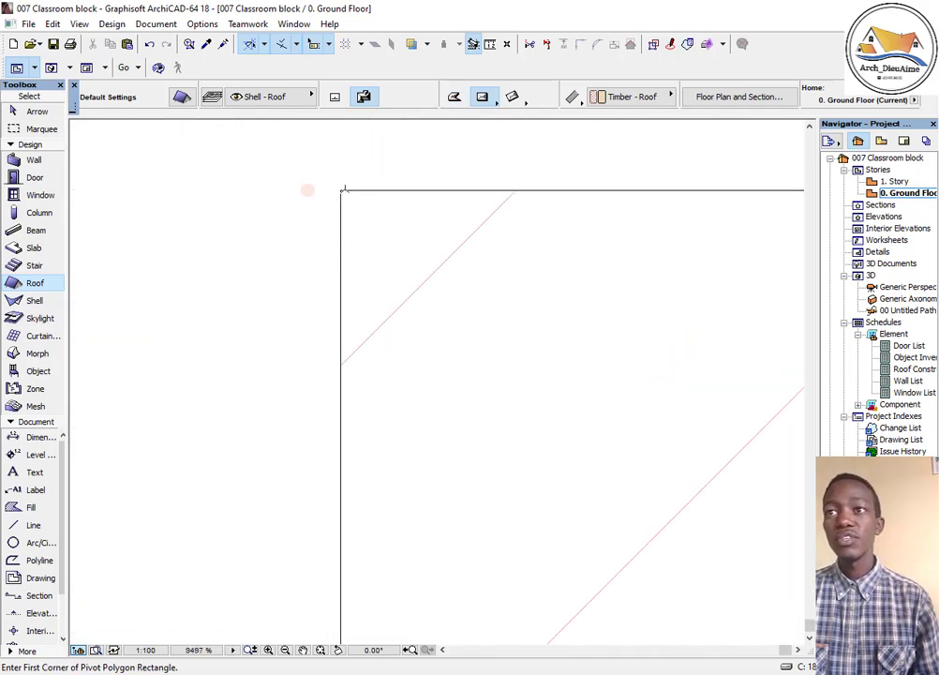
scroll(340, 187, up, 8)
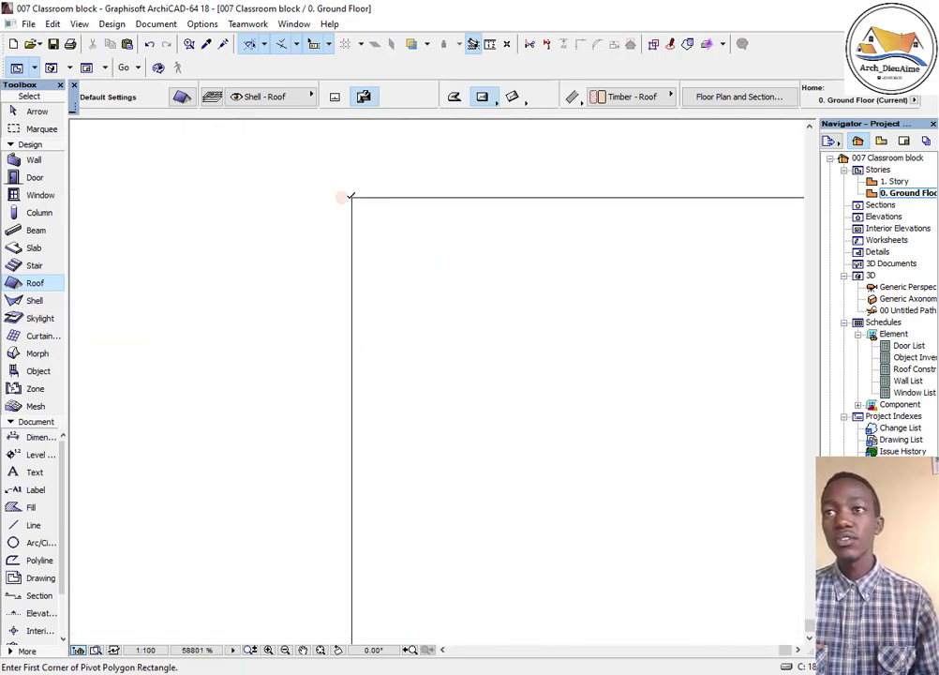
click(352, 196)
- Complete the roof rectangle at the outer corner of the verandah's far end column, diagonally across the classroom block
scroll(185, 247, down, 15)
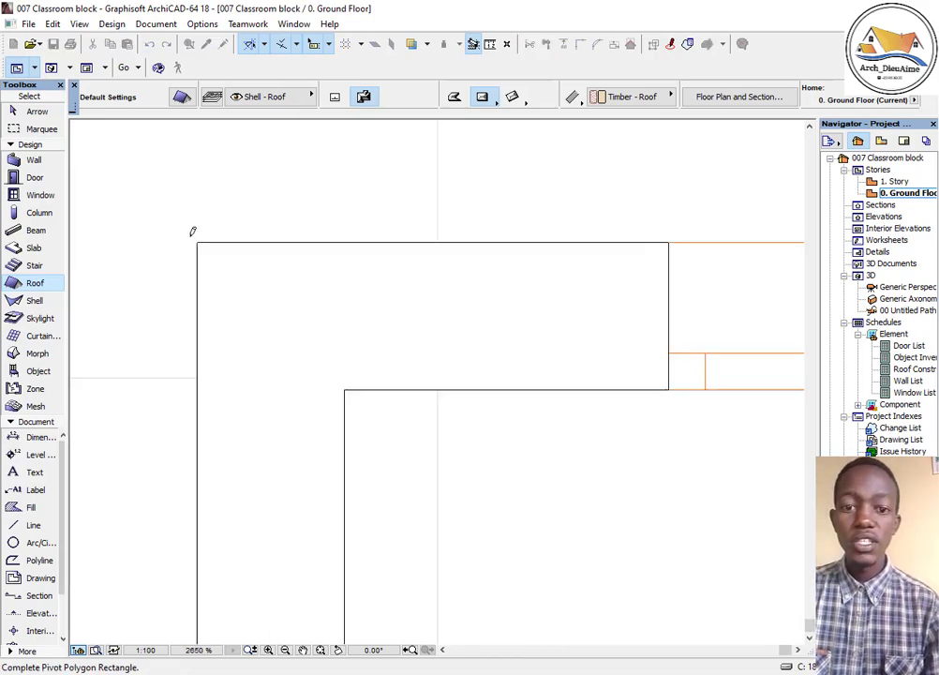
scroll(223, 227, down, 15)
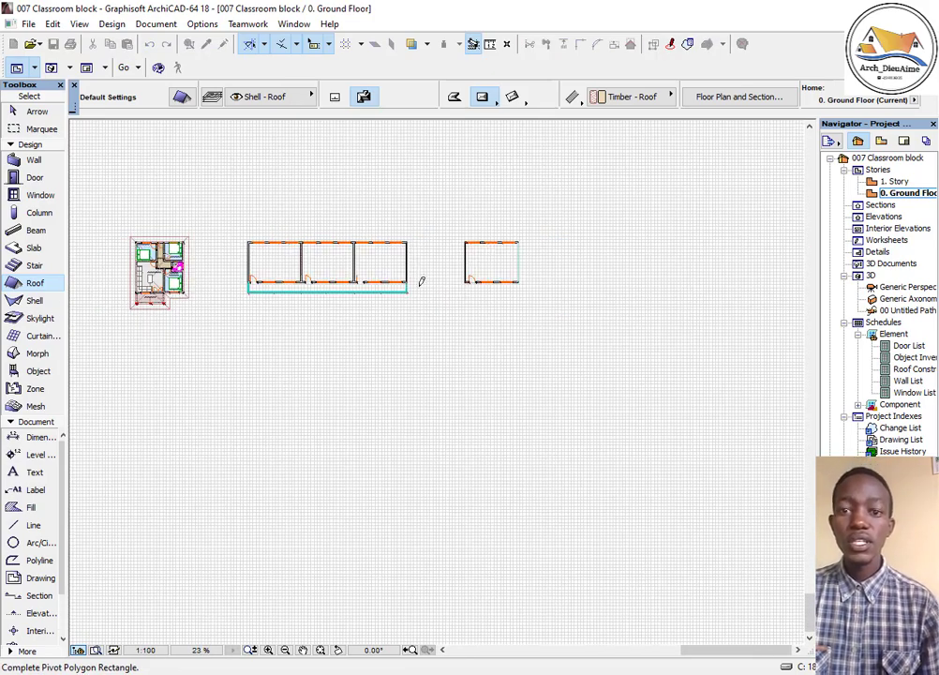
scroll(359, 290, up, 2)
scroll(566, 329, up, 15)
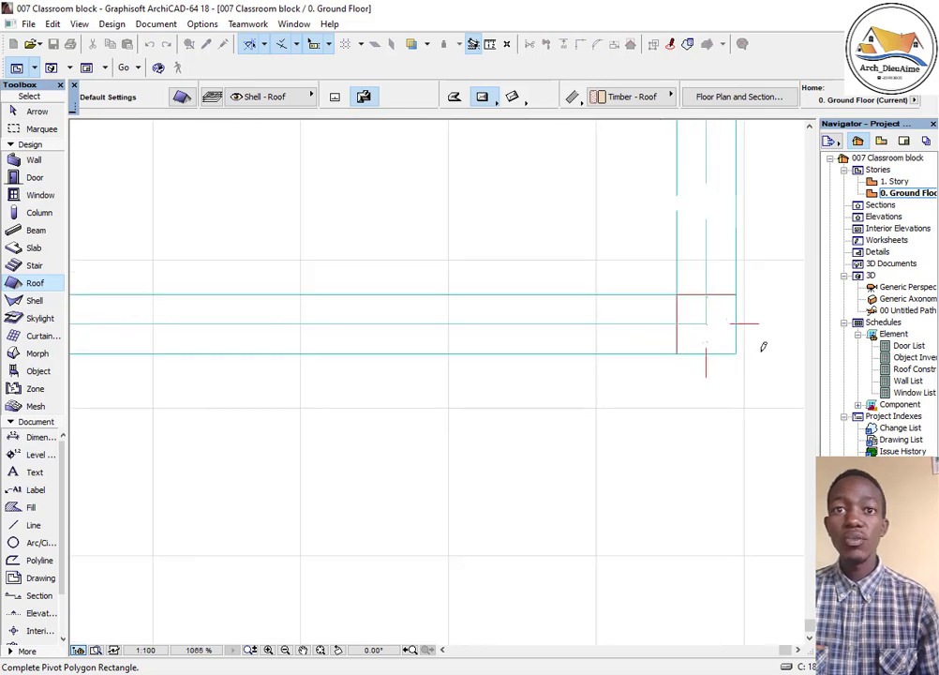
scroll(712, 352, up, 12)
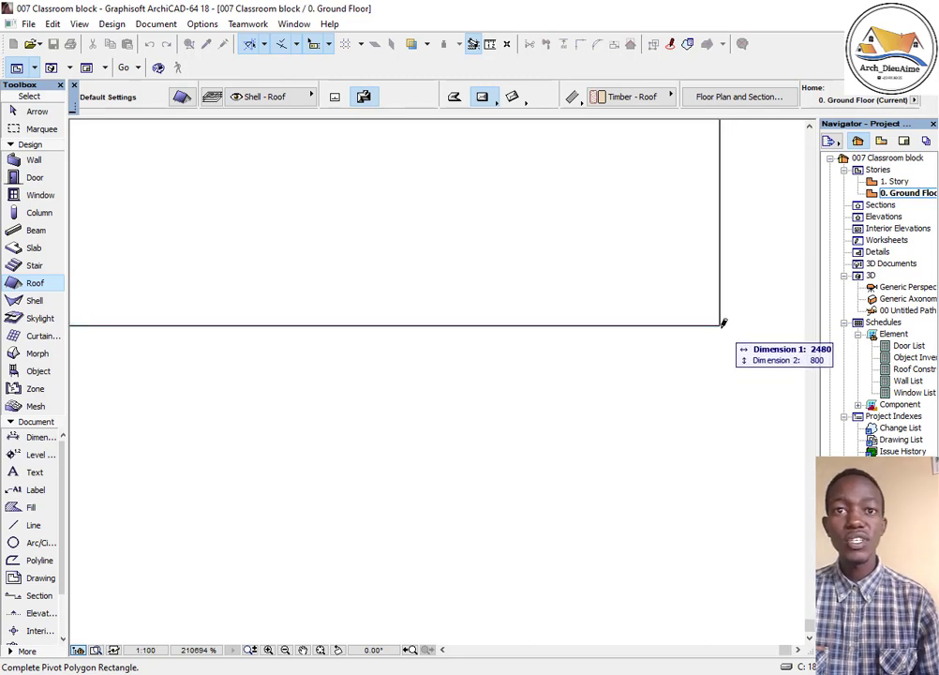
click(722, 322)
scroll(664, 386, down, 3)
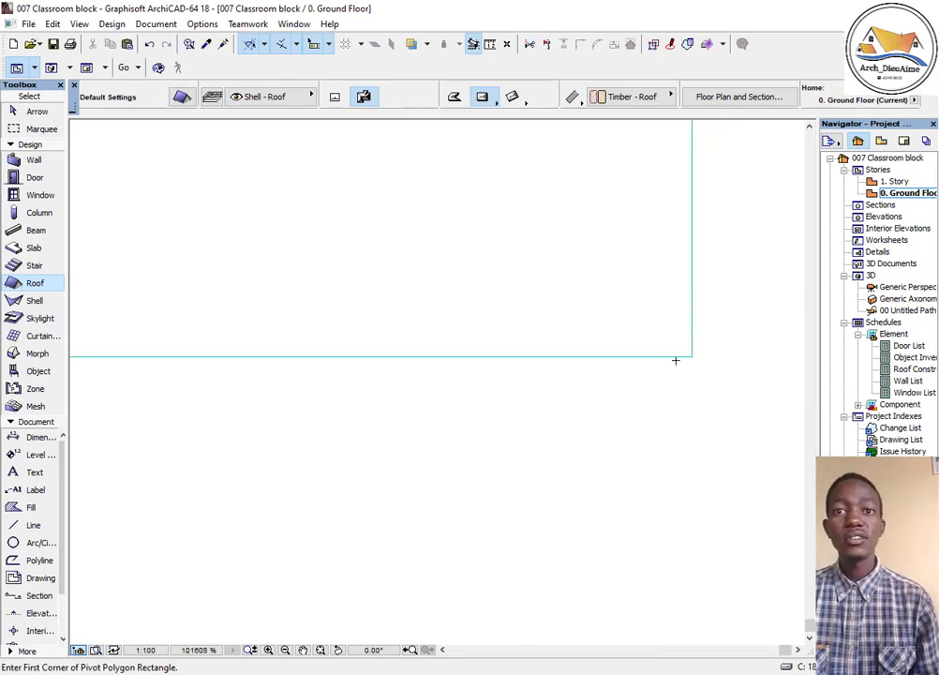
scroll(688, 378, down, 15)
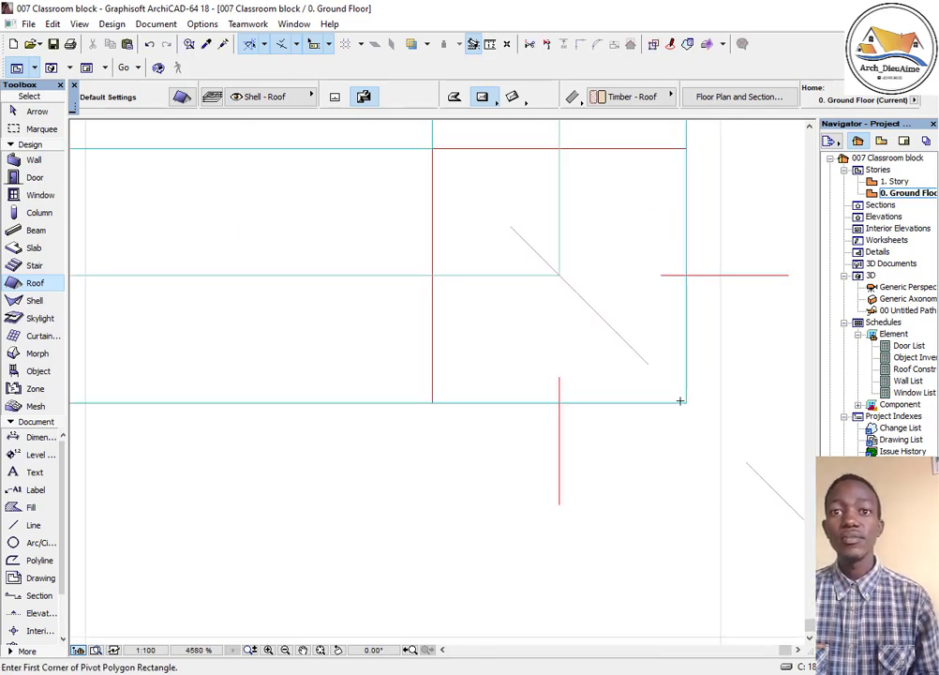
scroll(702, 415, down, 5)
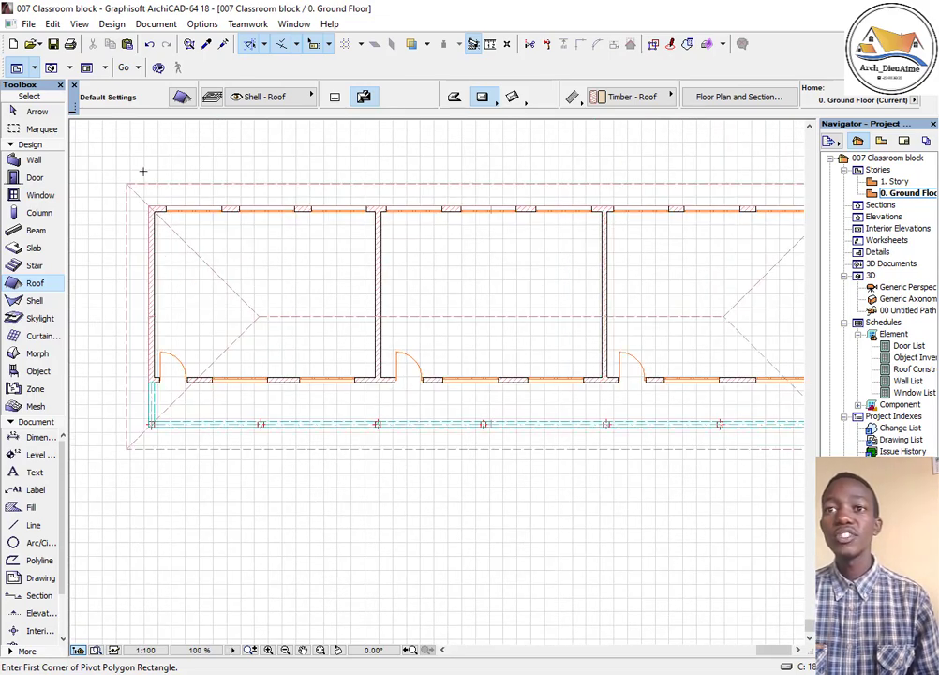
scroll(224, 301, down, 1)
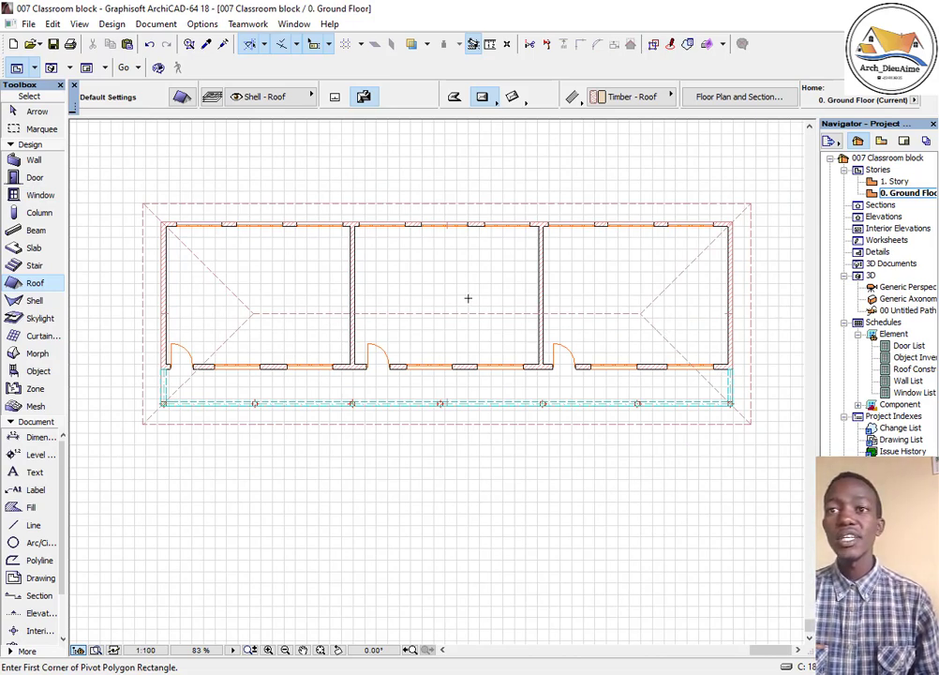
- Enclose the whole roofed classroom block in a marquee and display it in 3D, fitted to the view
click(14, 128)
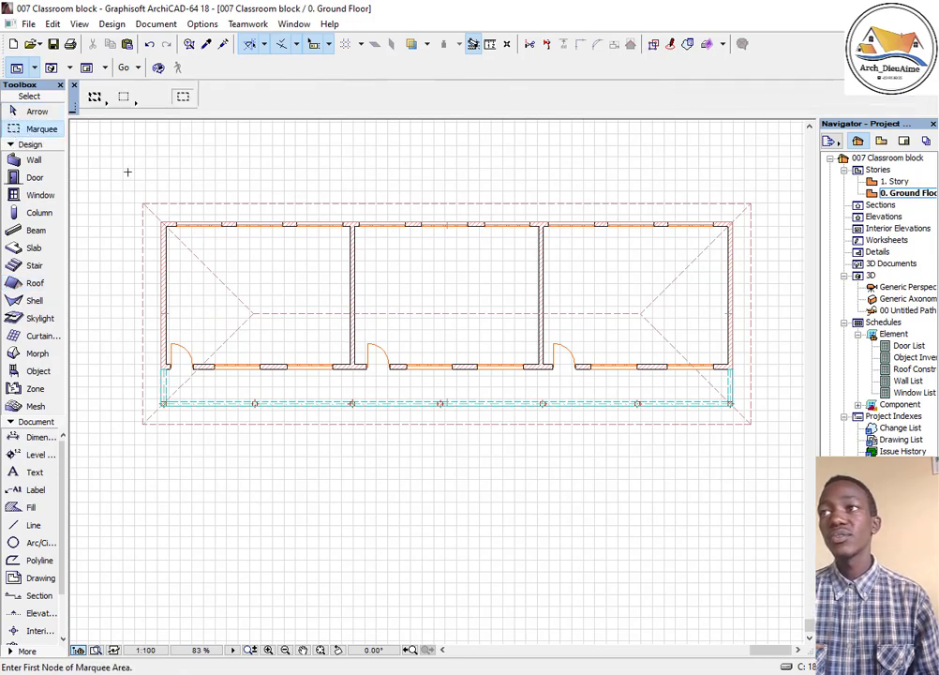
click(118, 182)
click(767, 442)
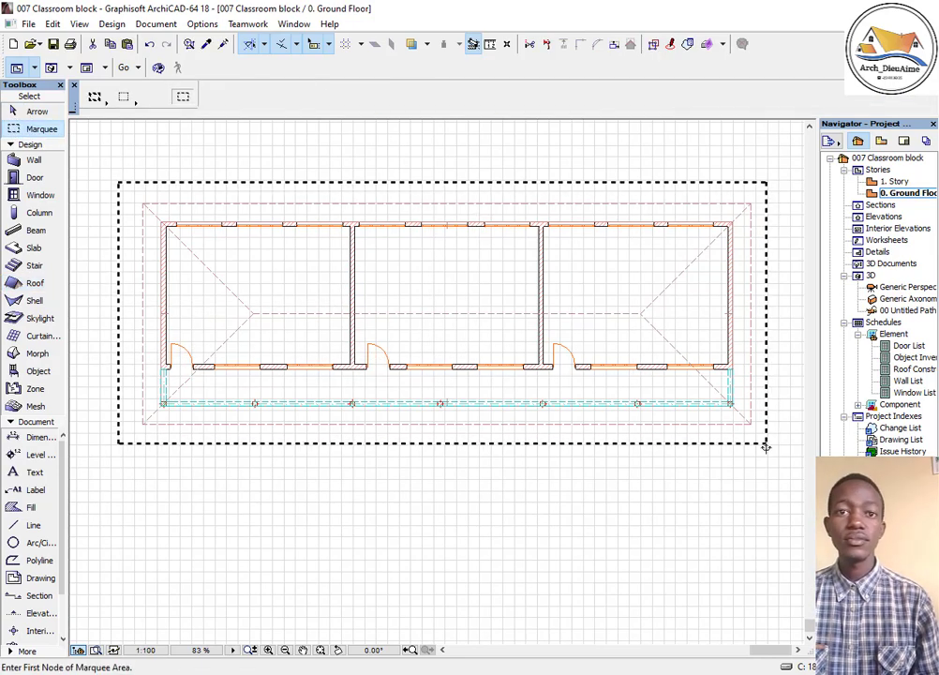
key(F5)
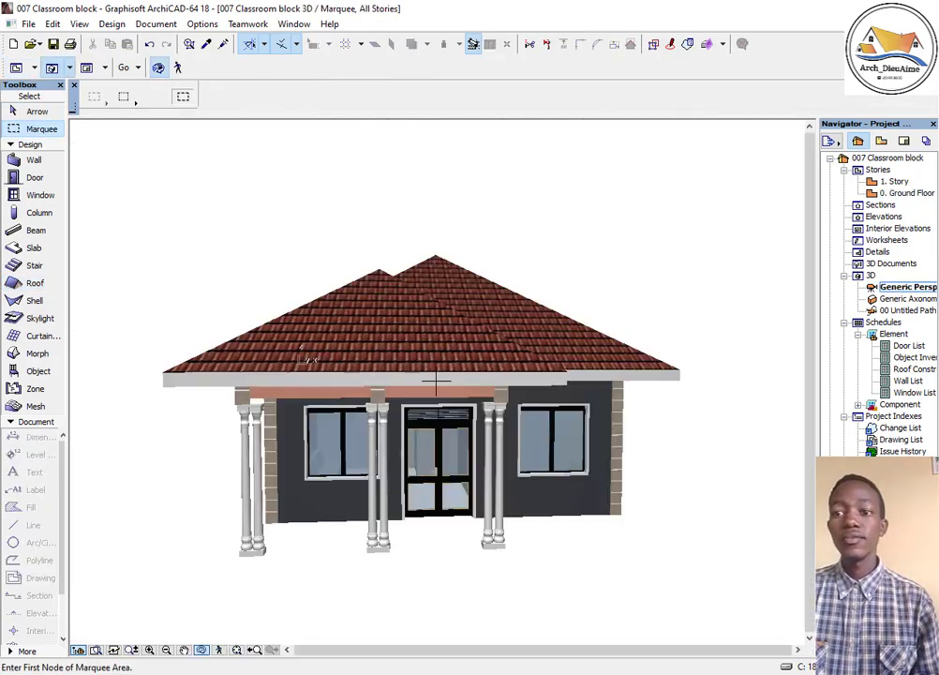
click(239, 652)
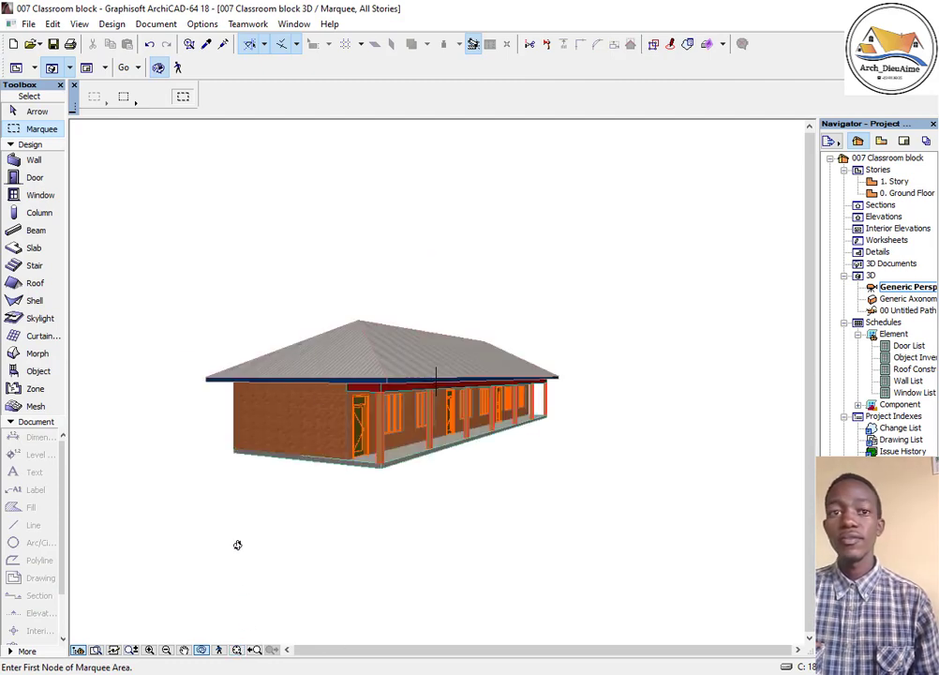
- Examine the classroom block's hipped roof, blue fascia and verandah in 3D from the end wall and the front
scroll(336, 407, up, 3)
drag(503, 409, 679, 458)
drag(441, 444, 394, 450)
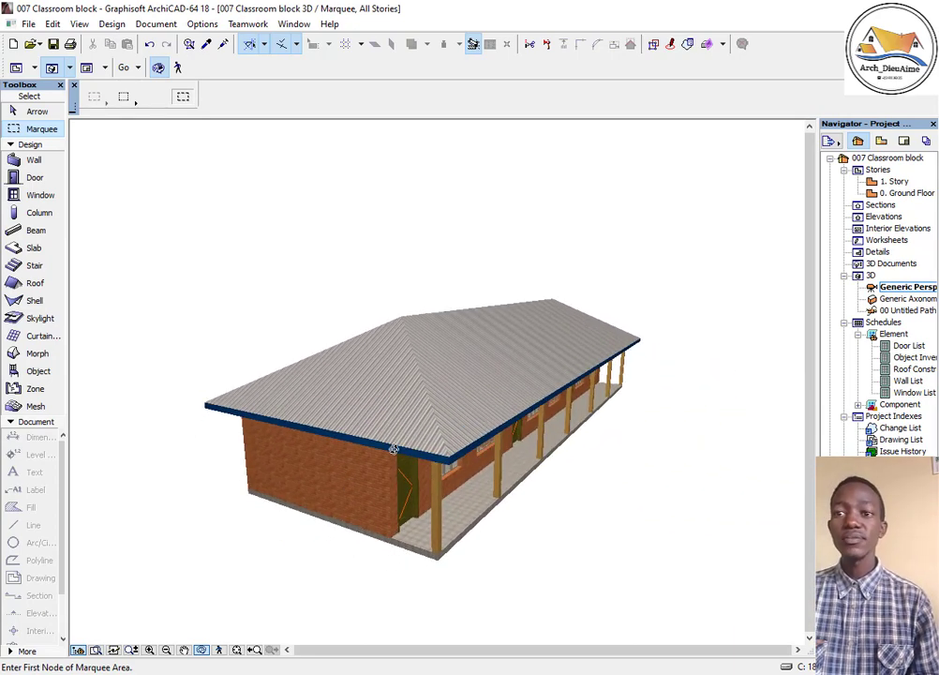
drag(448, 415, 442, 450)
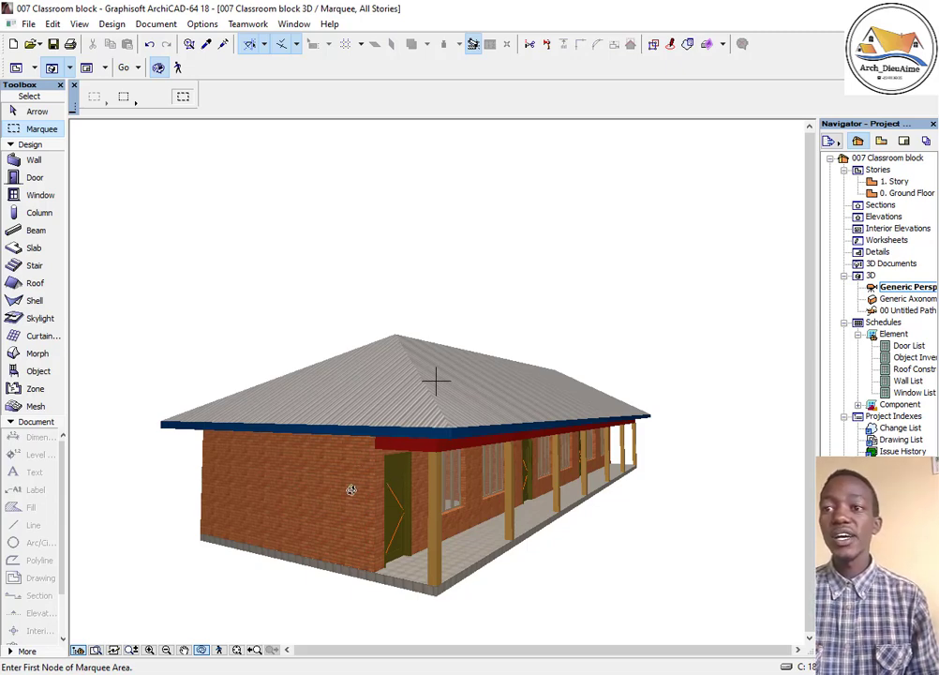
scroll(339, 269, up, 1)
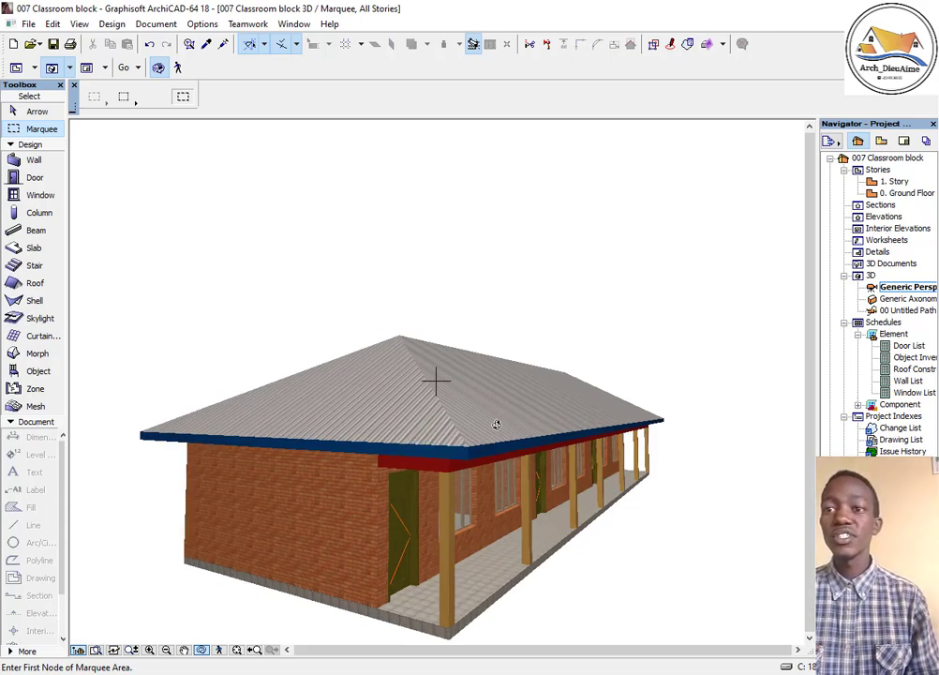
shift+middle_drag(497, 424, 291, 387)
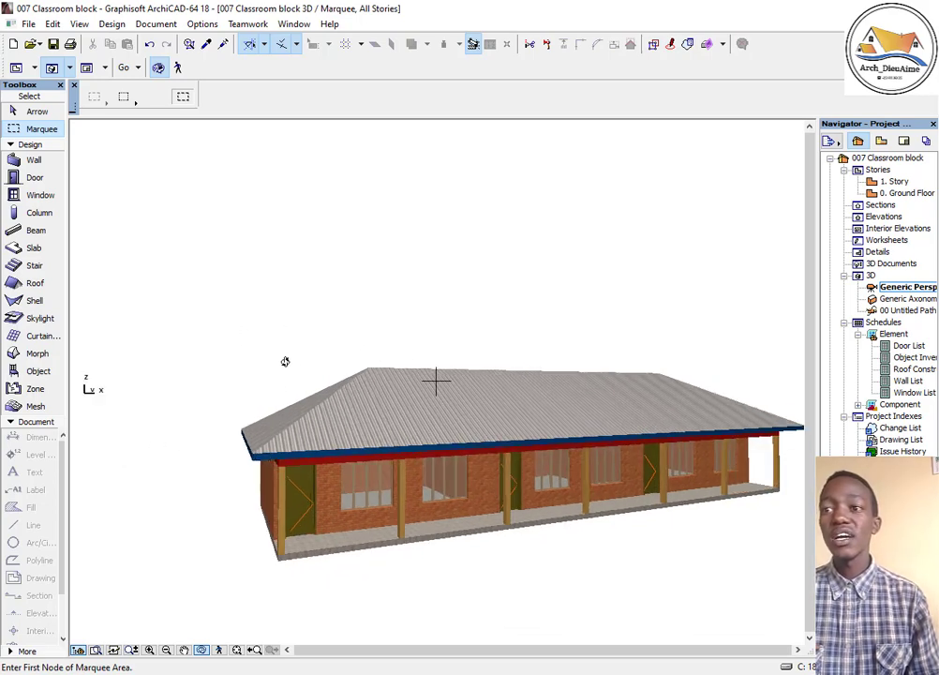
shift+middle_drag(412, 321, 790, 461)
shift+middle_drag(719, 465, 524, 421)
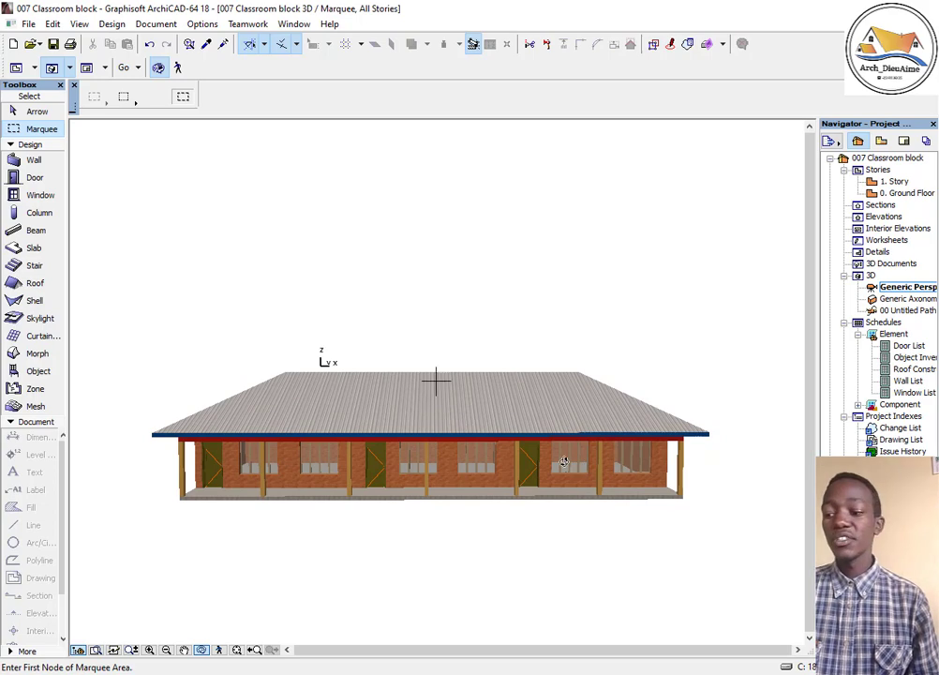
- Return to the ground floor plan, then switch to PowerPoint and go through the Adjusting Roof slides
key(F2)
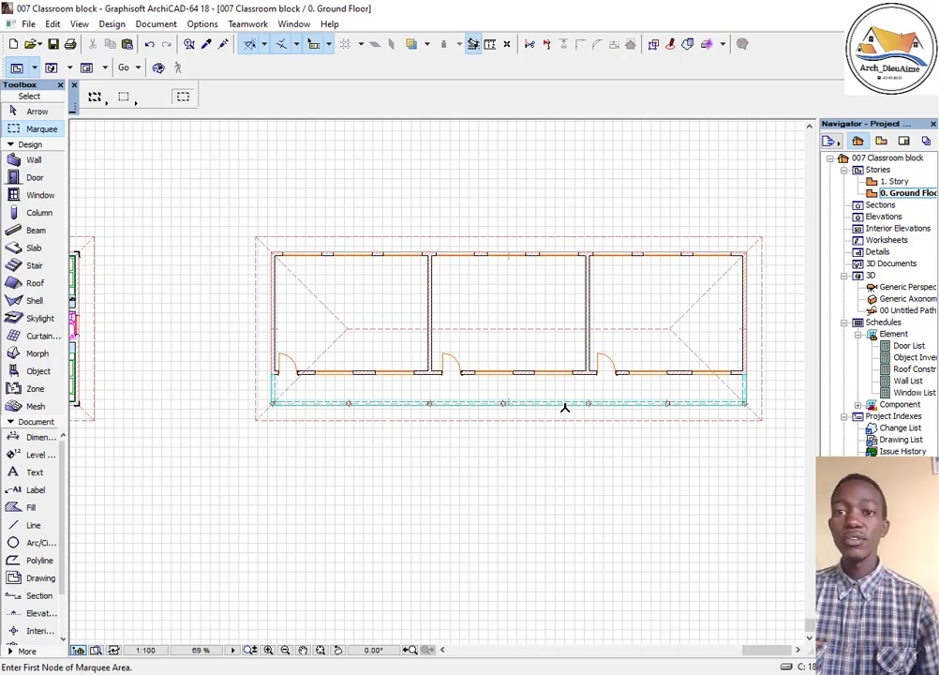
scroll(581, 394, up, 5)
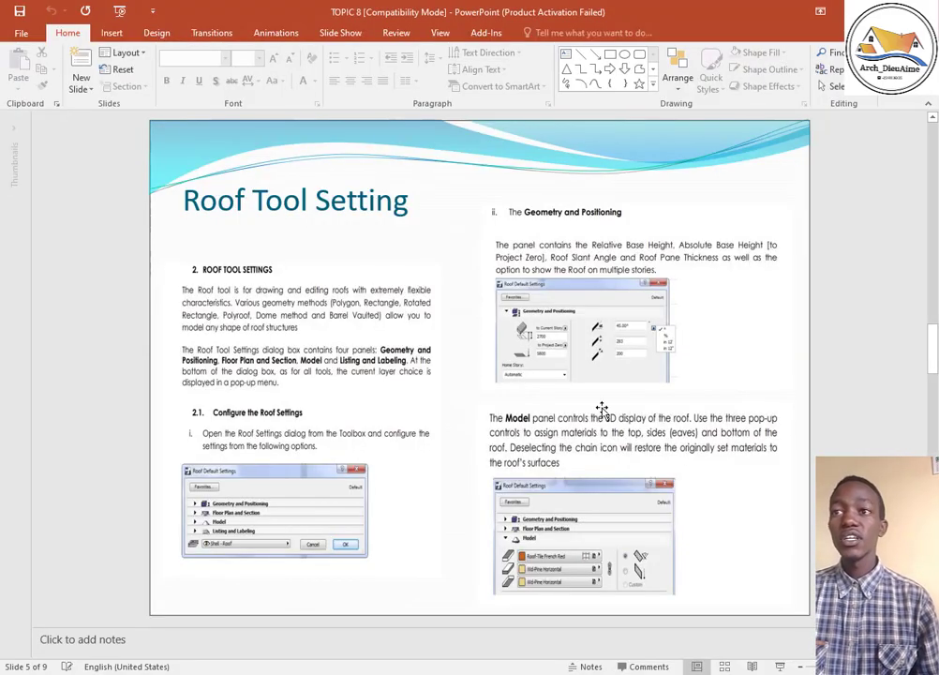
scroll(602, 409, down, 1)
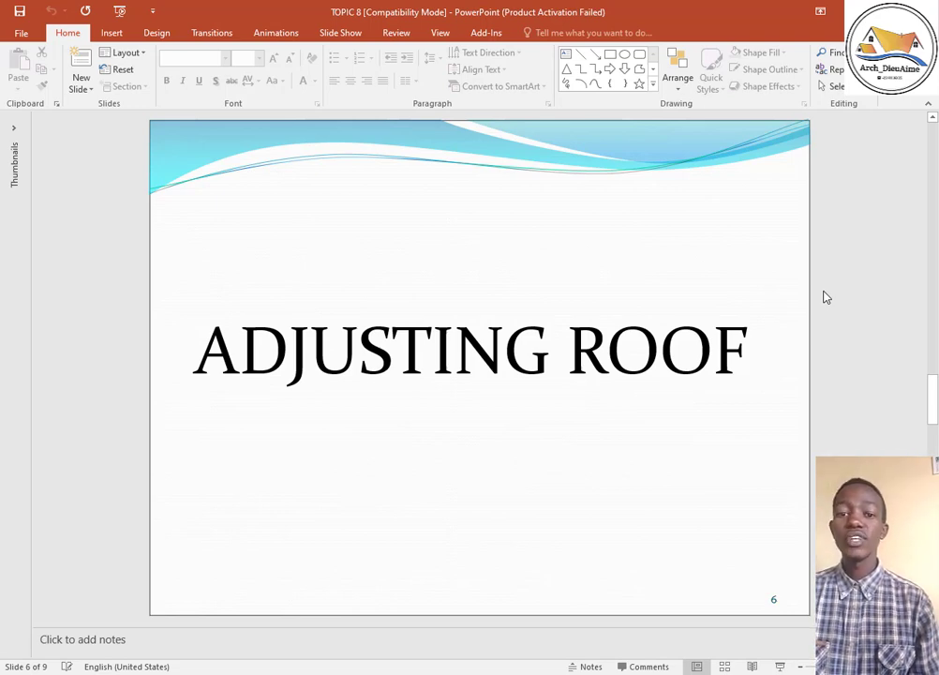
scroll(825, 297, down, 1)
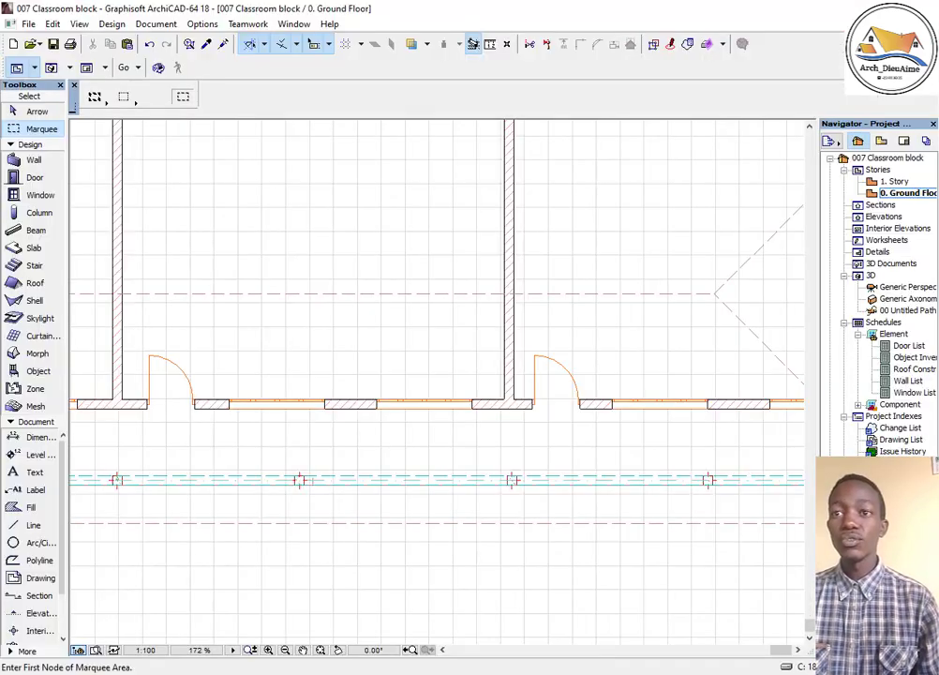
- Draw a rectangular multi-plane roof over the unroofed classroom block, from a rear outer wall corner to the diagonally opposite verandah column's outer corner
scroll(593, 393, down, 3)
scroll(593, 393, up, 1)
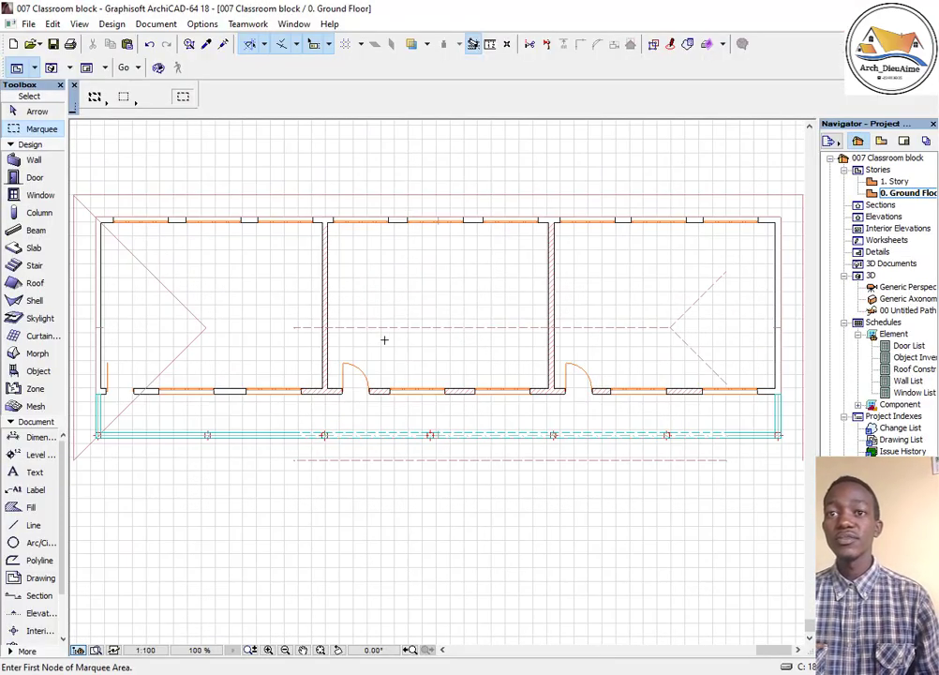
scroll(318, 379, down, 5)
scroll(274, 385, up, 4)
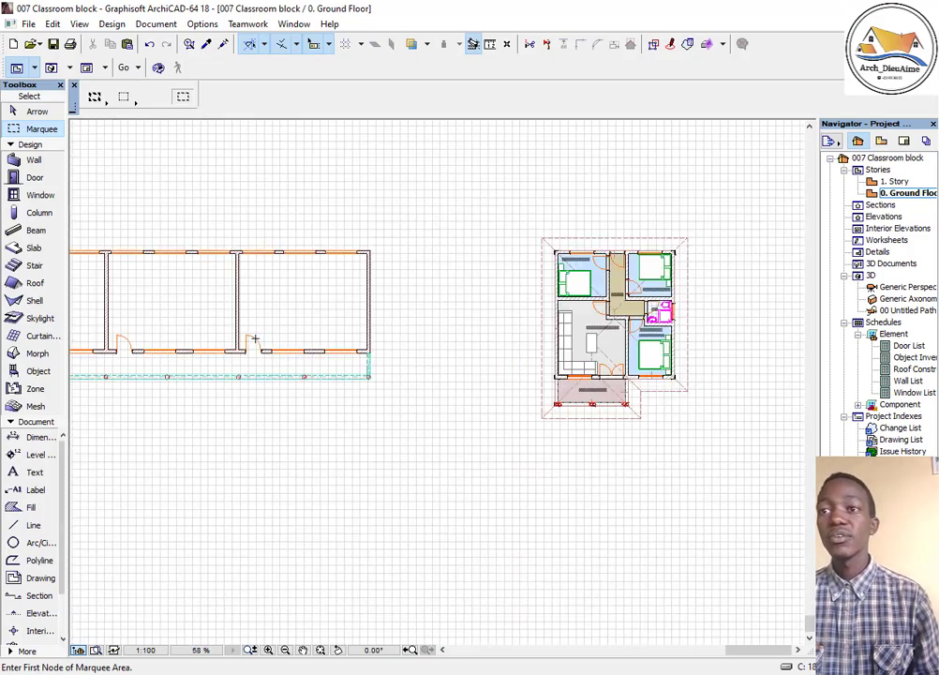
scroll(365, 357, down, 2)
scroll(366, 357, up, 2)
scroll(474, 320, up, 1)
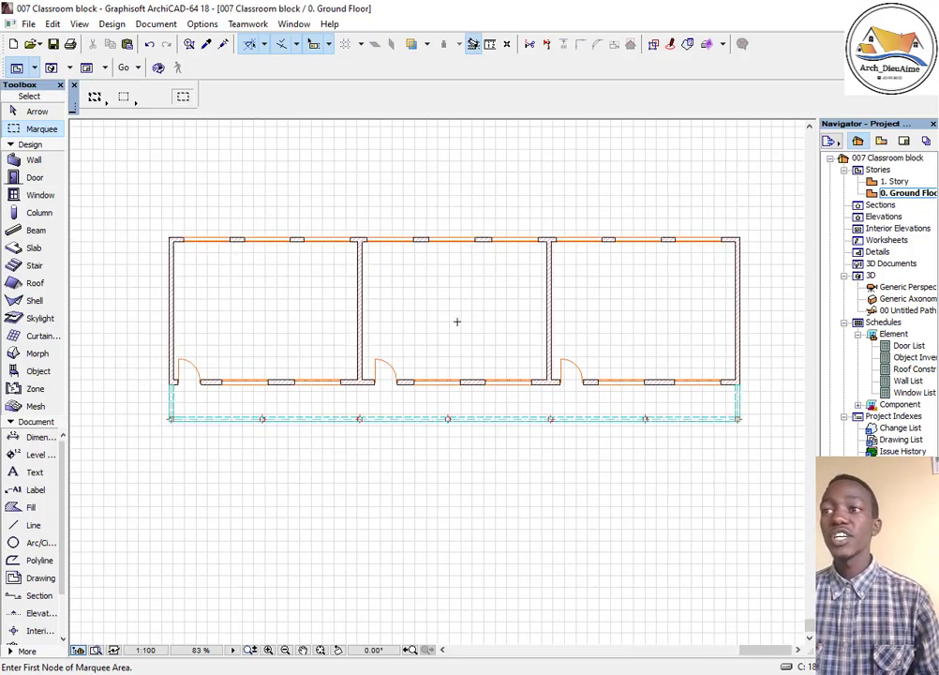
scroll(186, 342, down, 1)
scroll(189, 318, up, 1)
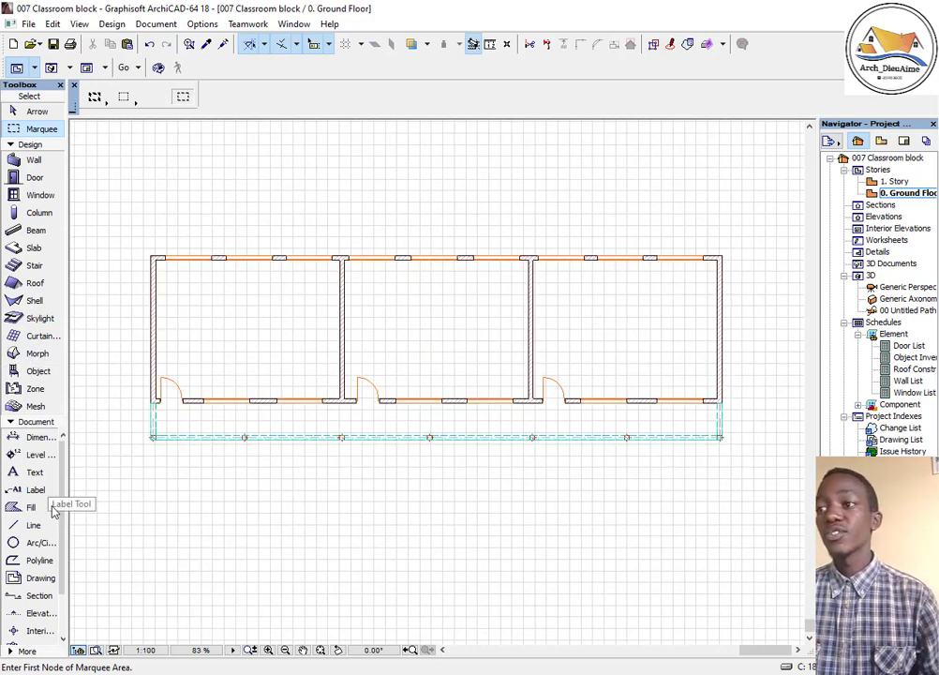
click(22, 282)
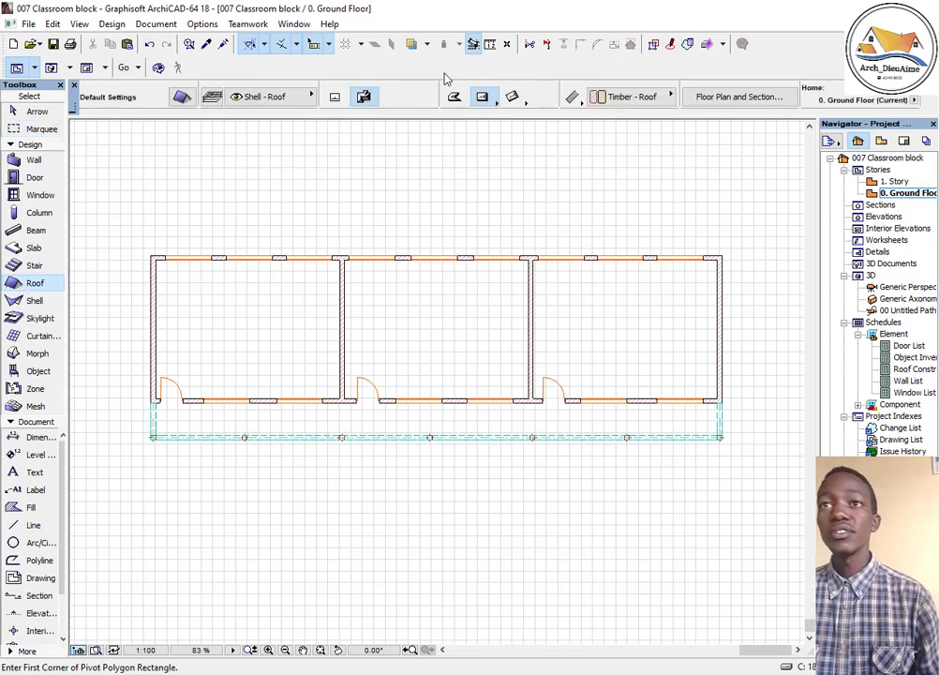
scroll(165, 256, up, 5)
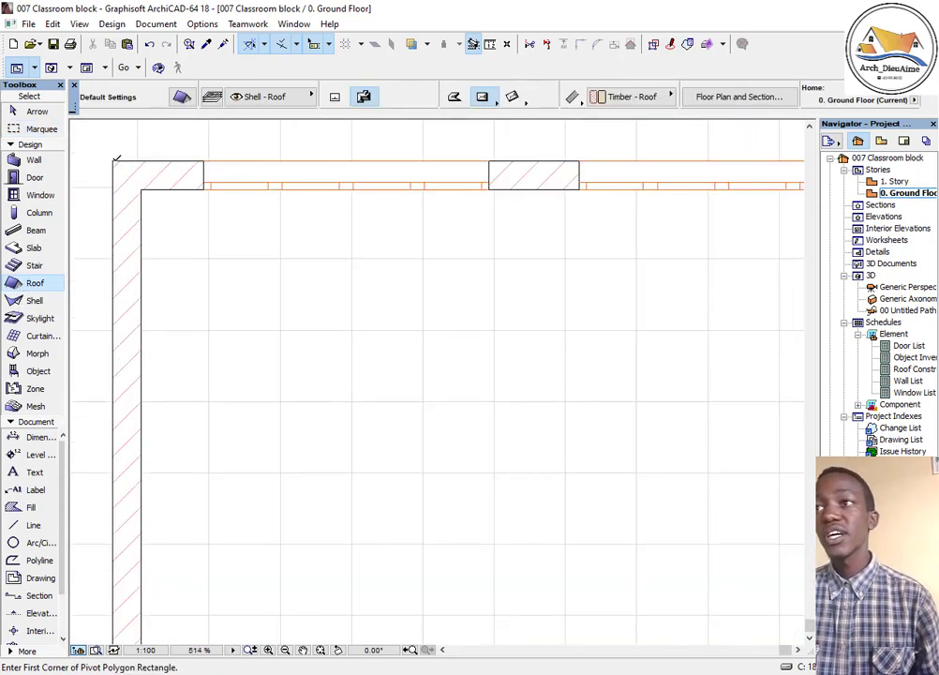
click(114, 161)
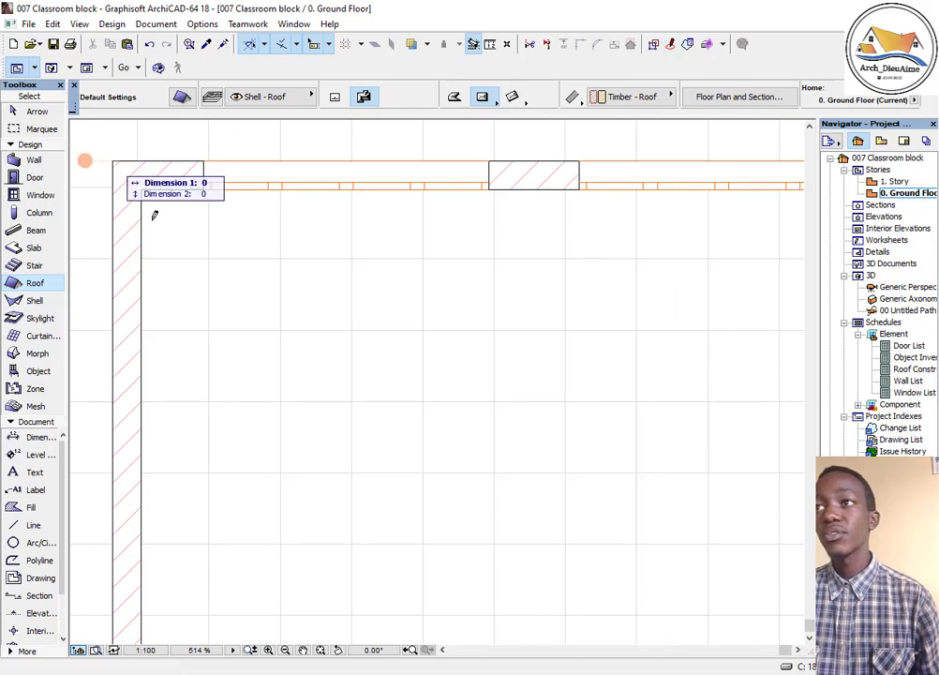
scroll(153, 212, down, 8)
scroll(668, 379, up, 4)
scroll(668, 378, up, 4)
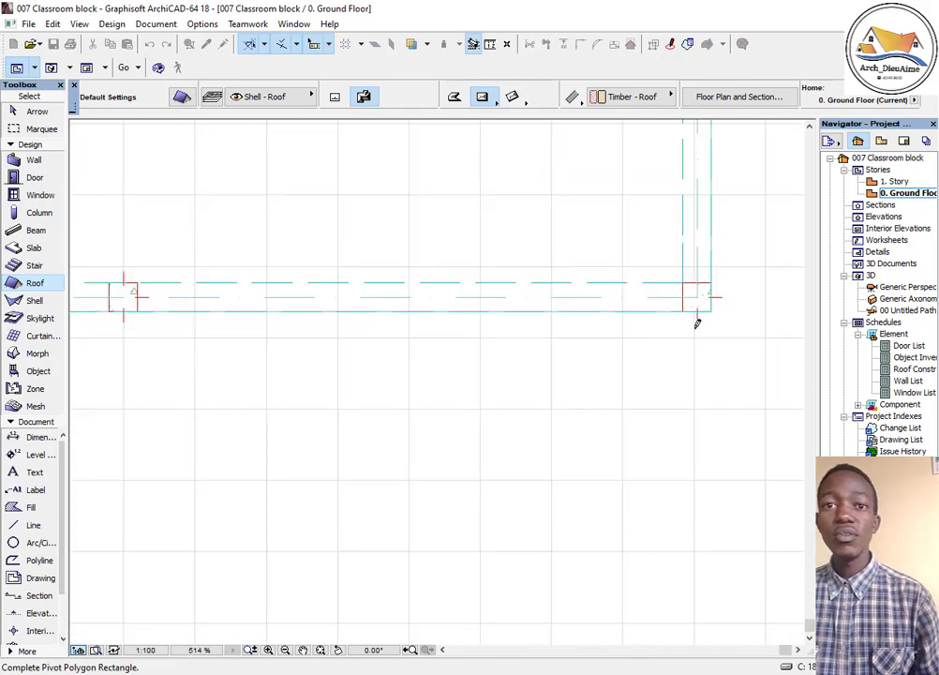
click(714, 309)
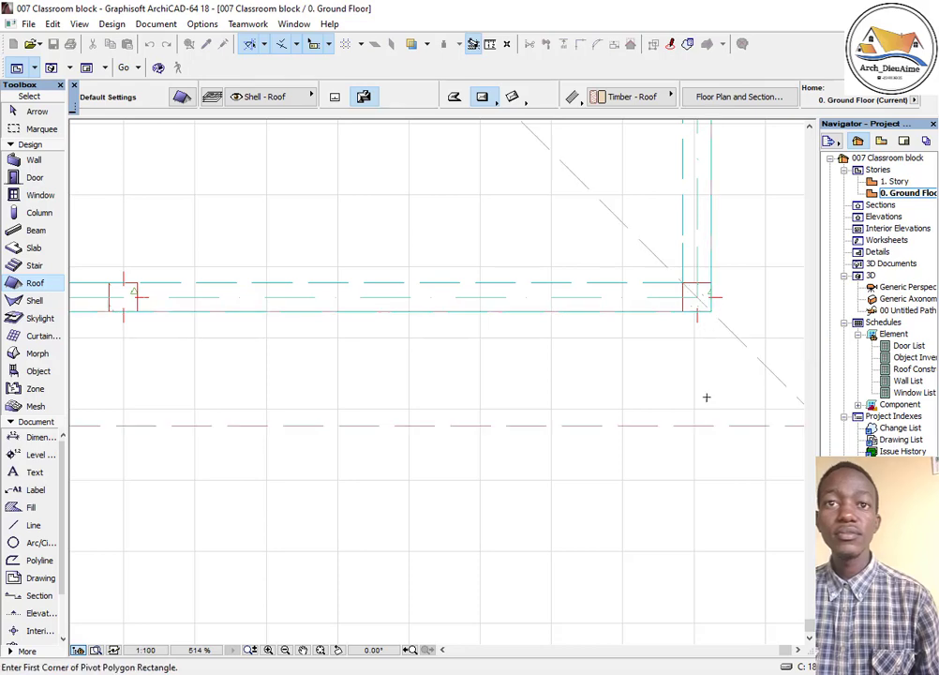
- Stretch the new roof's horizontal ridge end out to the end wall away from the first classroom's door, making that roof end a 90° gable
scroll(707, 393, down, 6)
scroll(614, 317, up, 2)
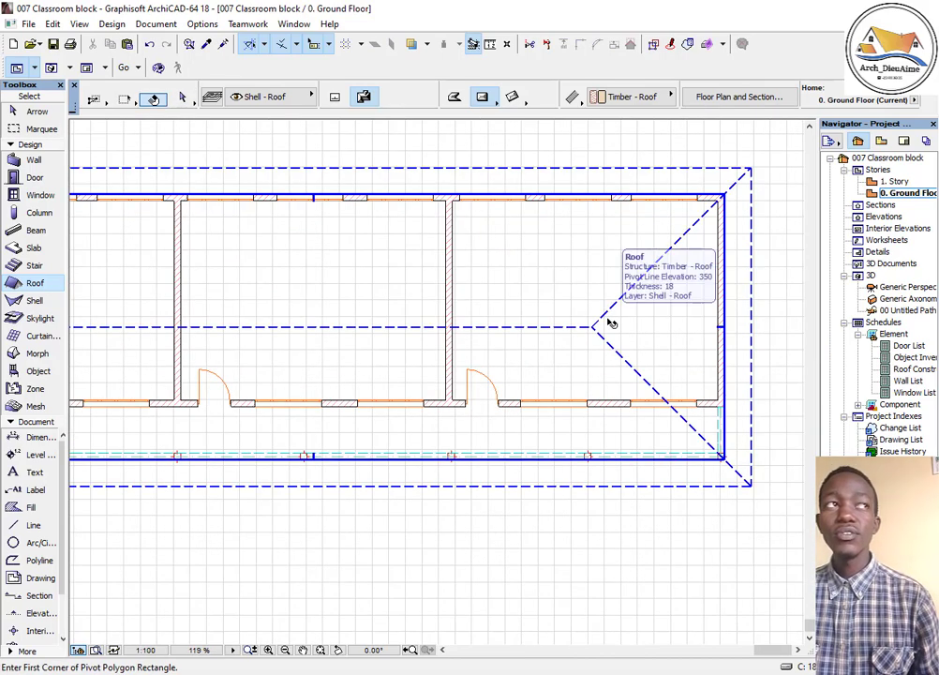
click(607, 322)
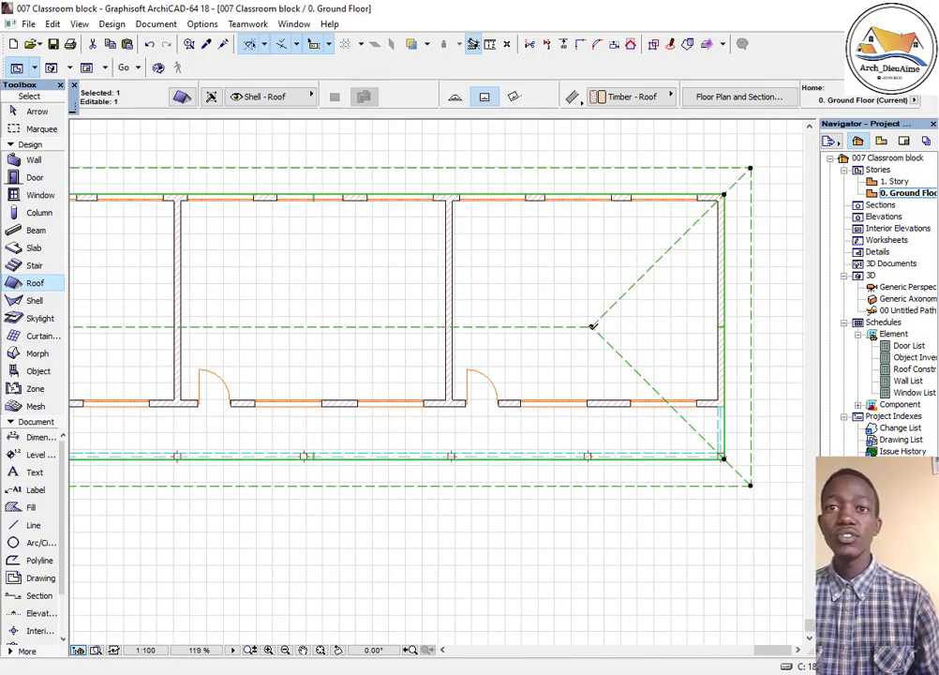
click(592, 325)
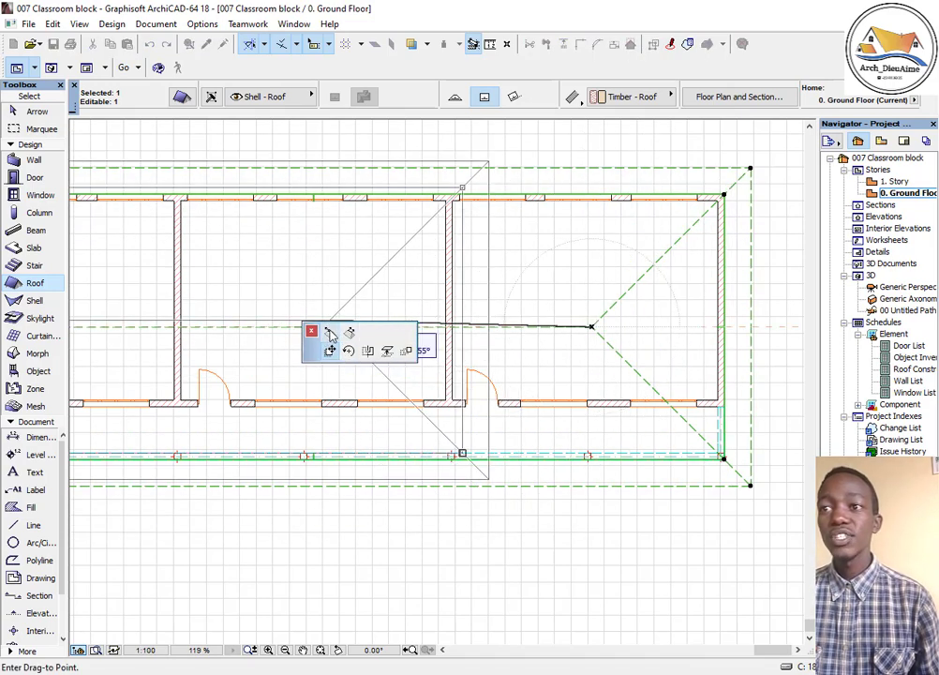
click(329, 333)
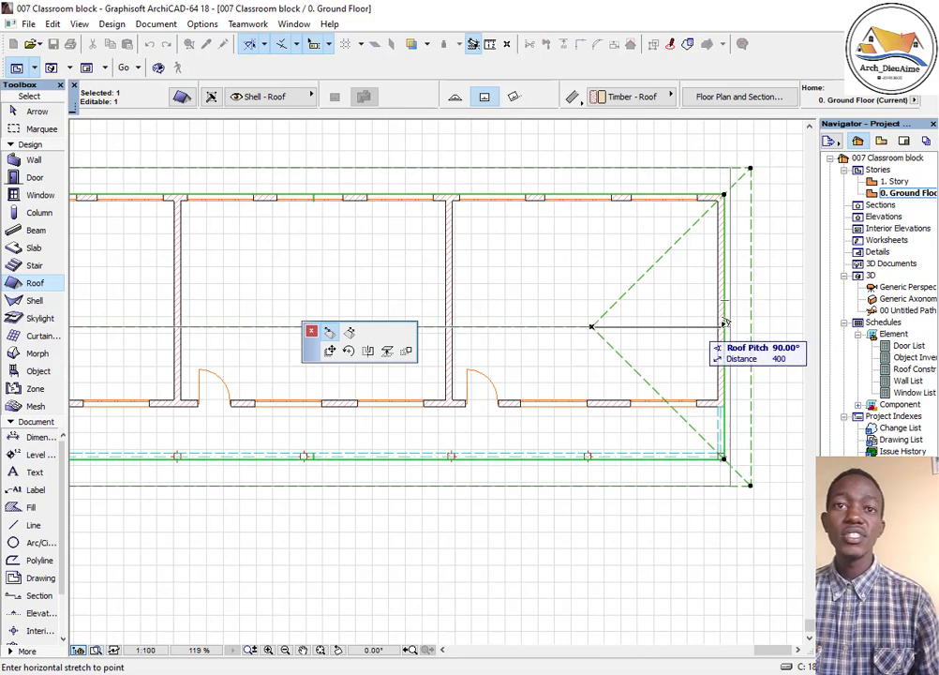
click(725, 320)
- Stretch the opposite end of the horizontal ridge past its end wall to form a matching gable, and deselect the roof
scroll(709, 361, down, 3)
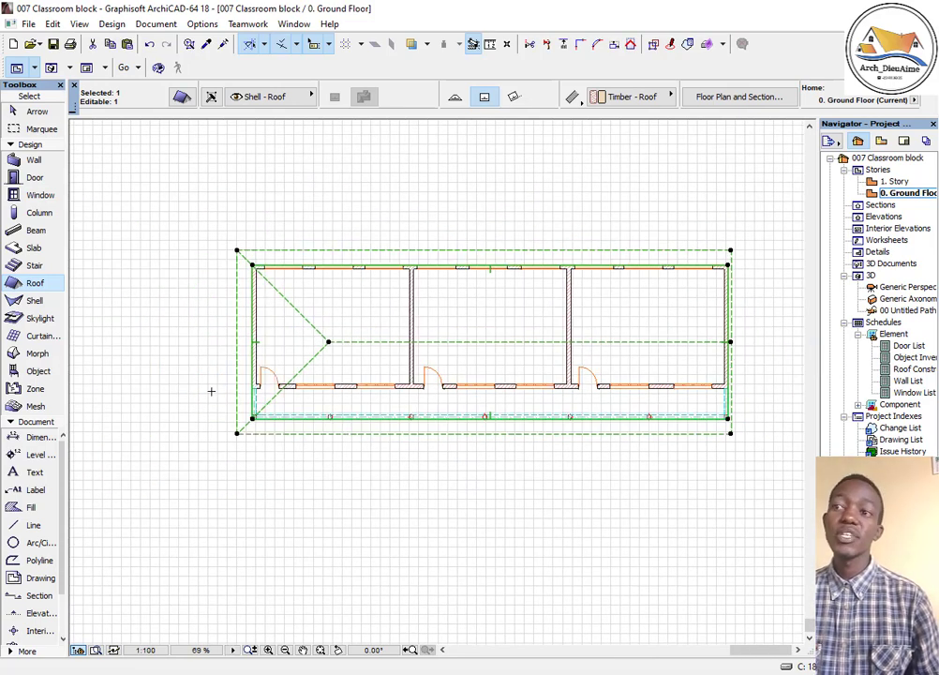
scroll(210, 390, up, 3)
scroll(299, 327, up, 3)
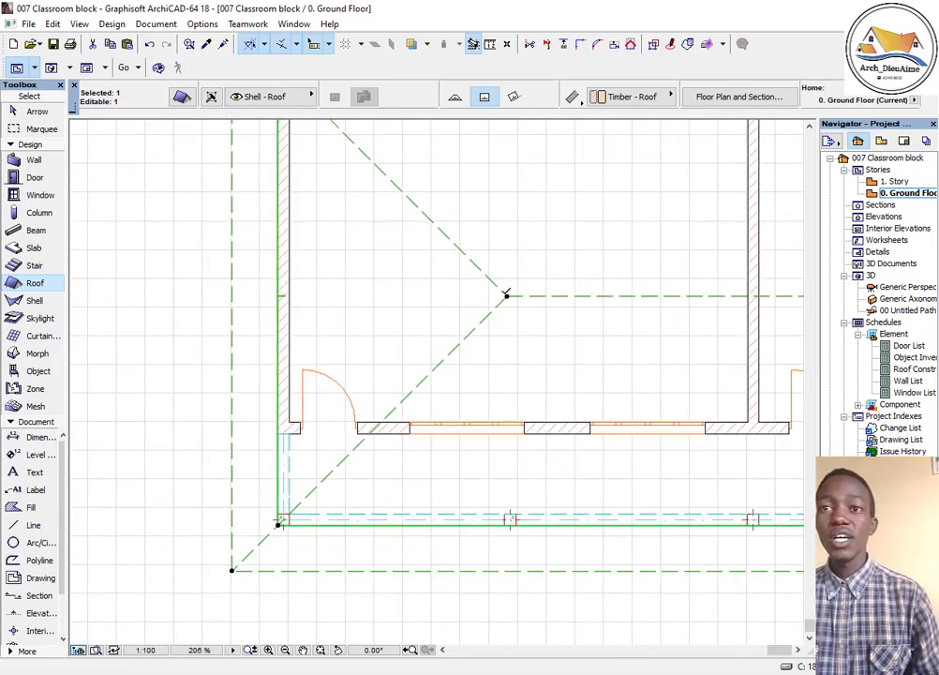
click(506, 294)
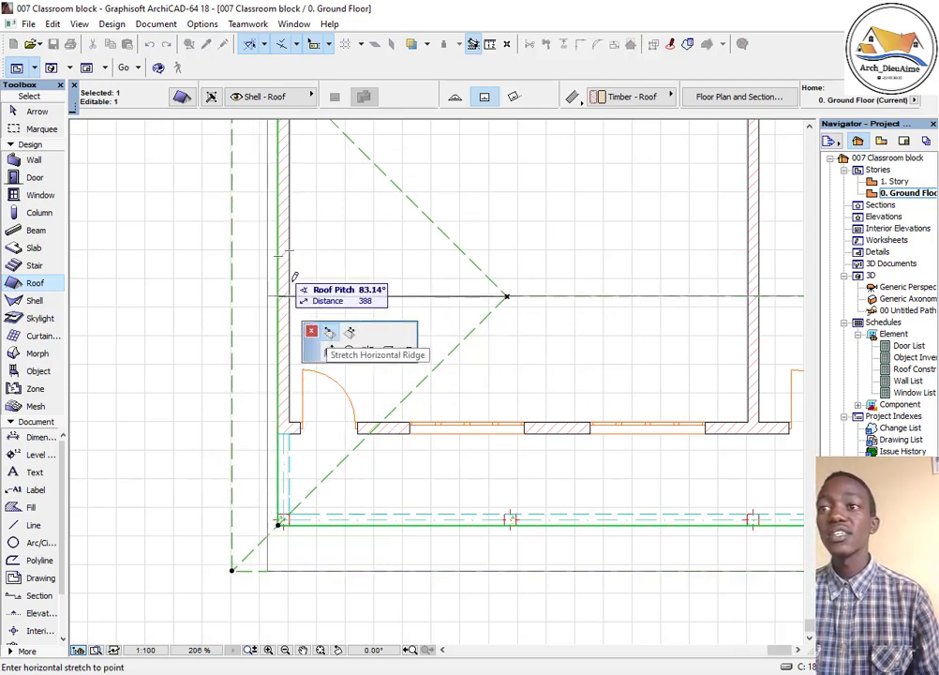
click(258, 292)
scroll(159, 318, down, 6)
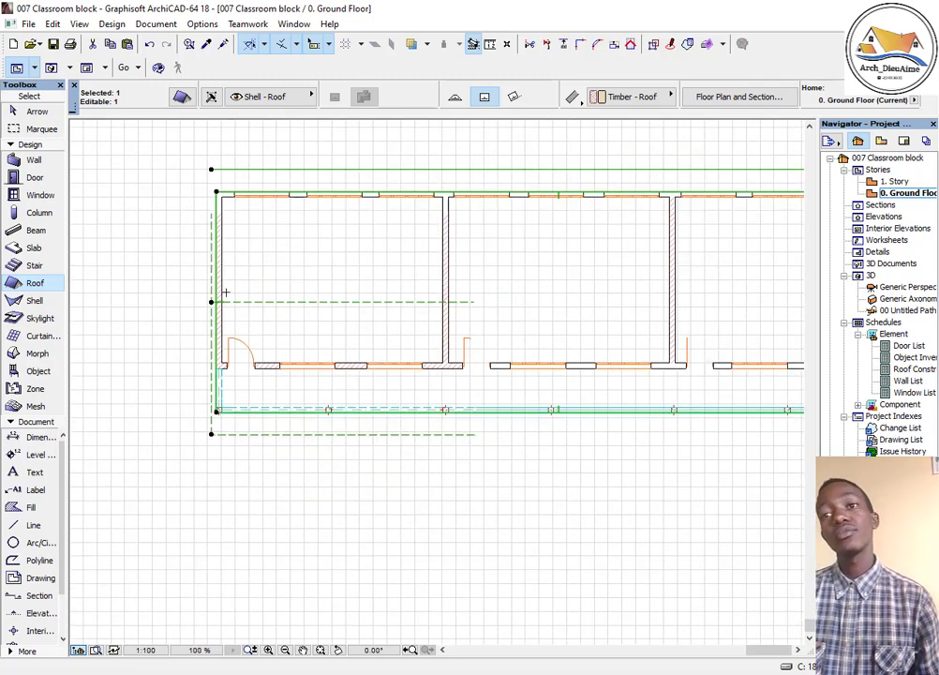
scroll(270, 339, up, 2)
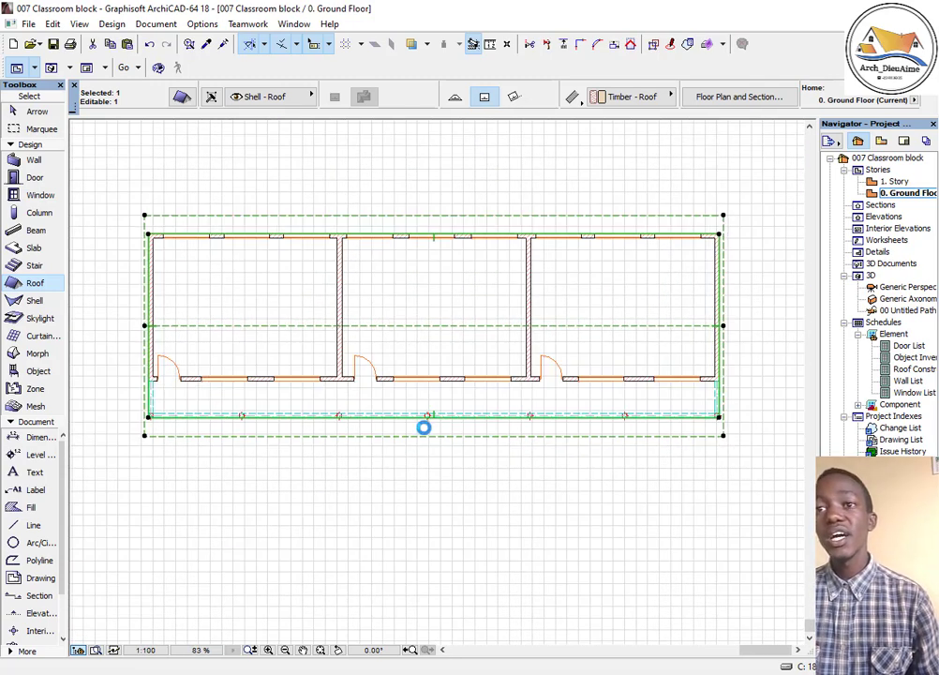
key(Escape)
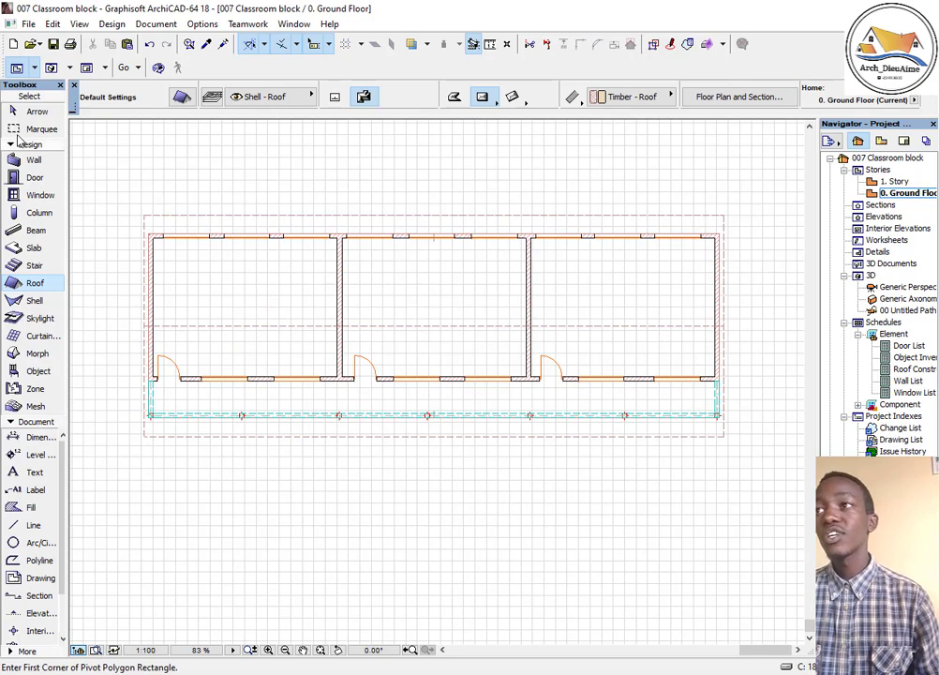
- Enclose the whole gable-roofed classroom block in a marquee and display it in 3D, fitted to the view
click(41, 128)
click(128, 197)
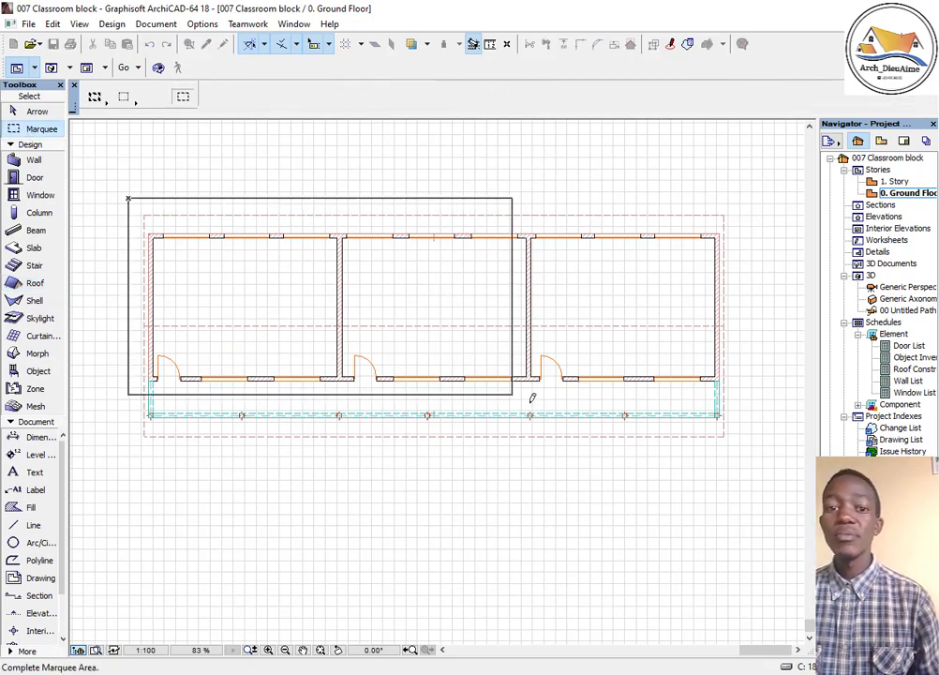
scroll(532, 394, down, 2)
scroll(663, 435, up, 3)
click(698, 447)
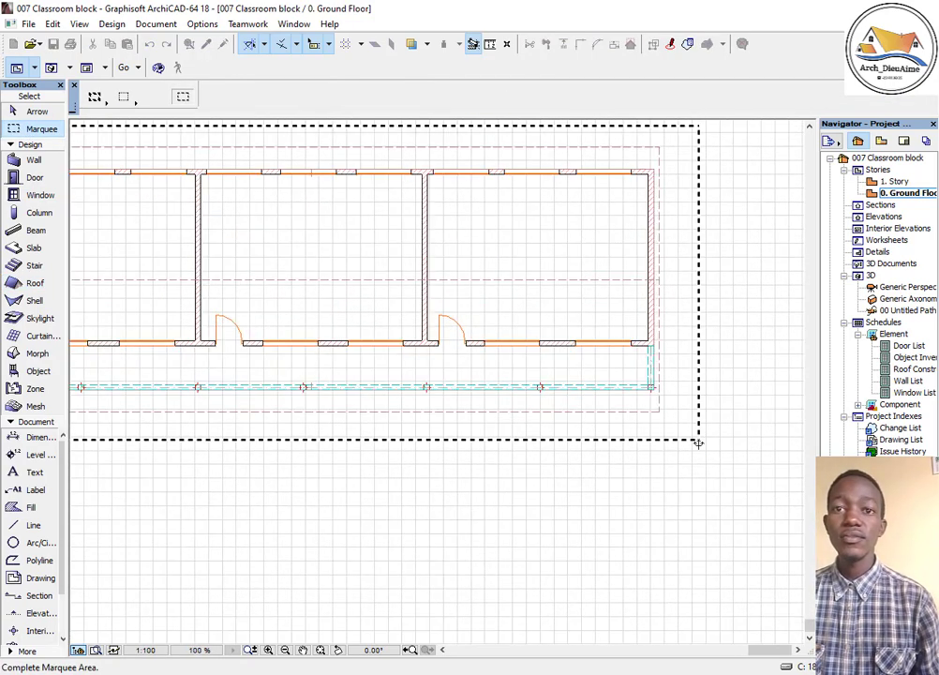
key(Escape)
key(F5)
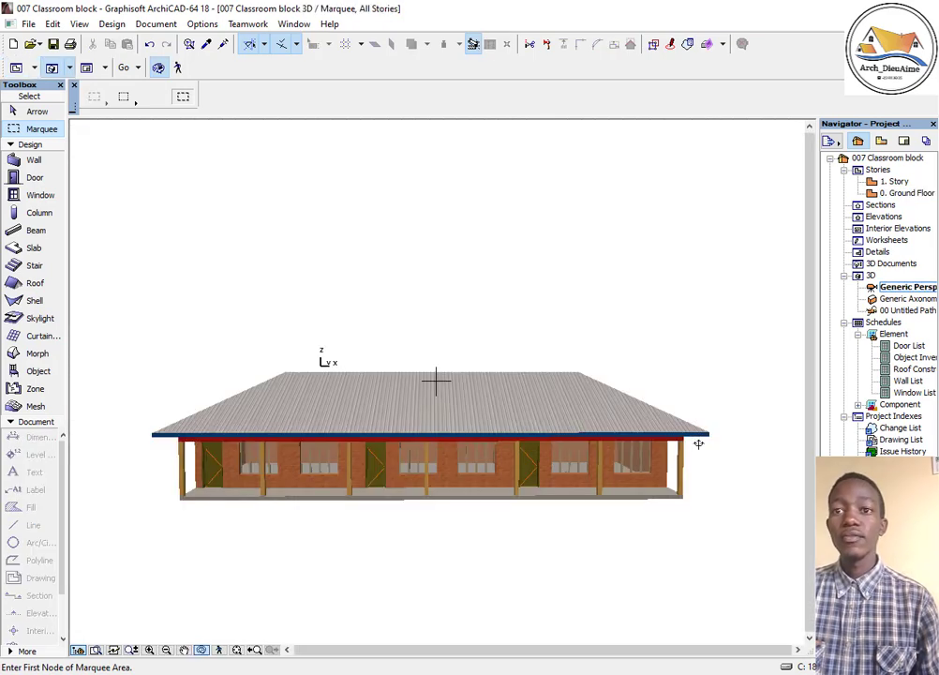
click(237, 651)
- Trim both end walls and the two verandah end beams to the gable roof, using the roof from the current selection
drag(378, 427, 232, 362)
drag(287, 397, 88, 279)
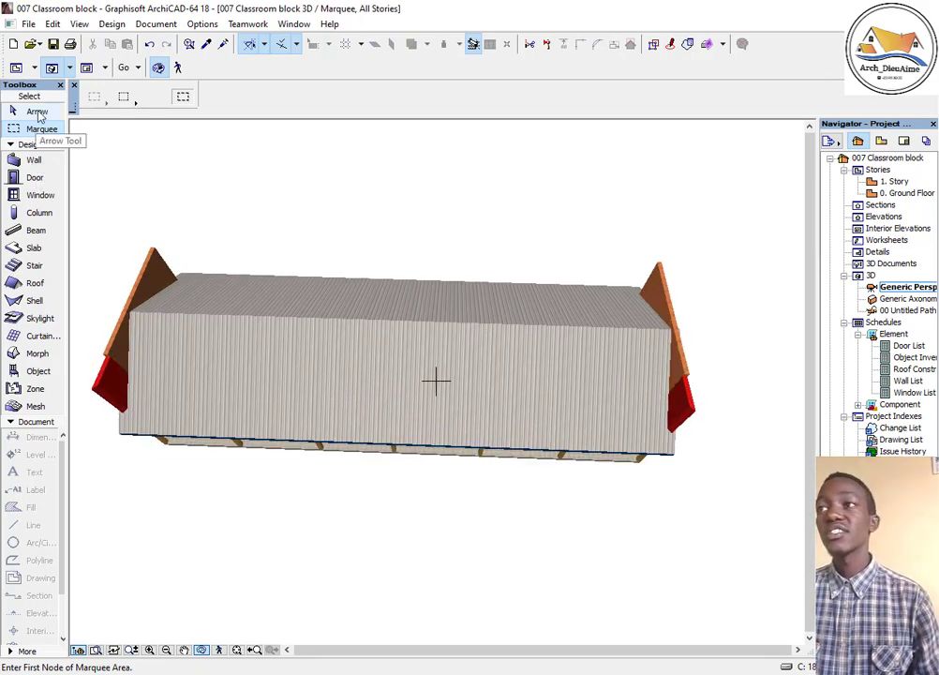
click(38, 112)
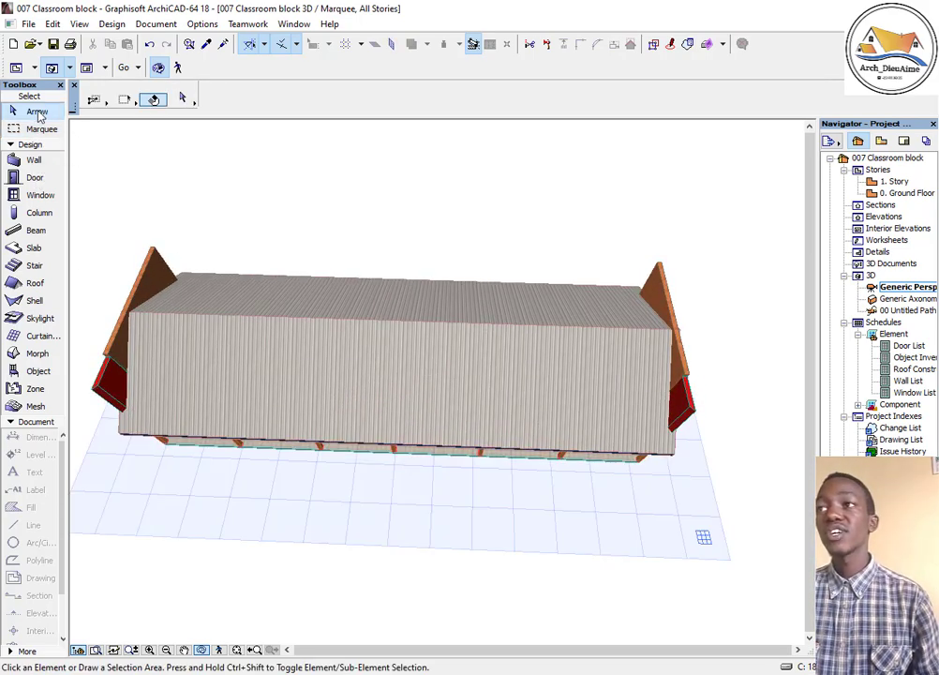
click(419, 323)
click(420, 322)
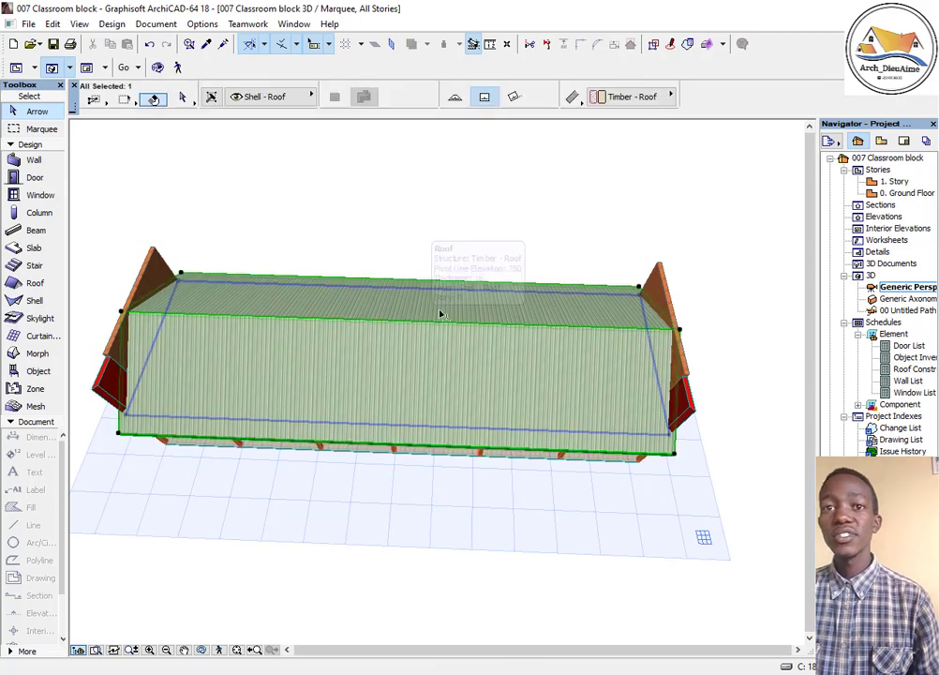
shift+click(667, 279)
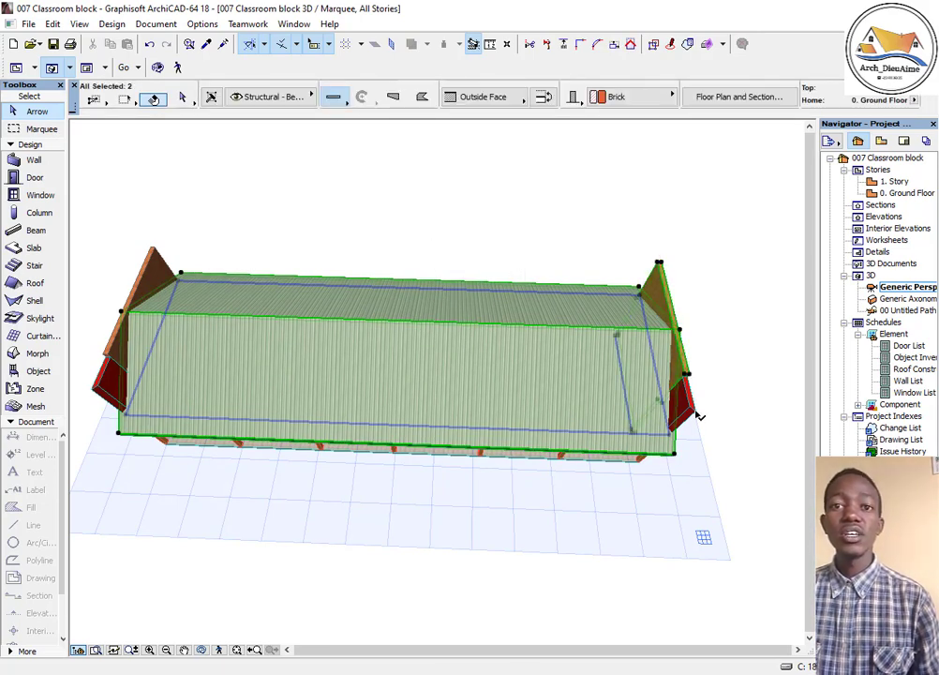
shift+click(698, 415)
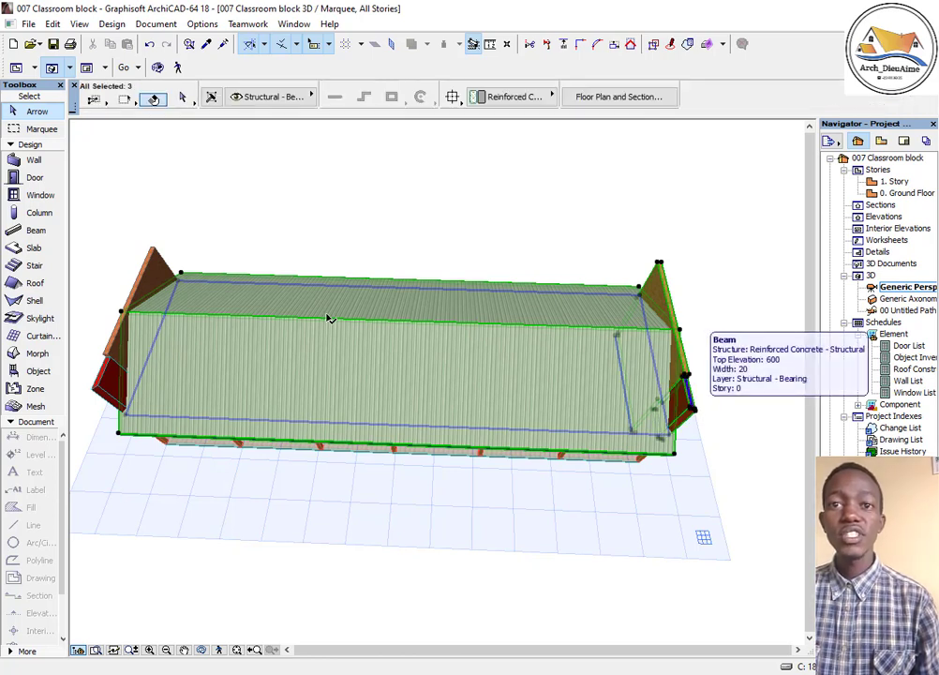
shift+click(158, 273)
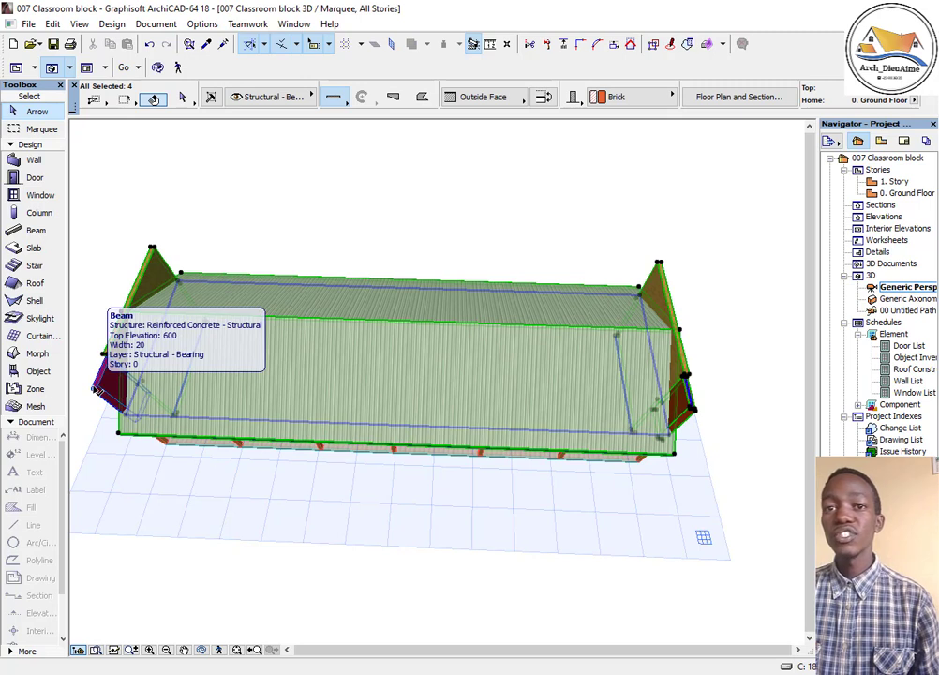
shift+click(94, 387)
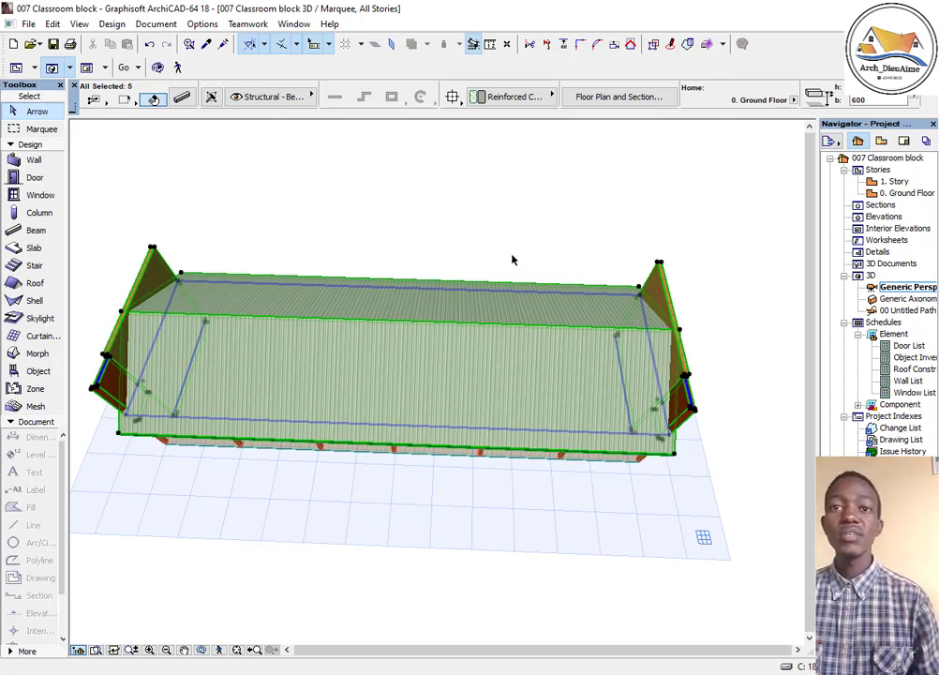
click(631, 46)
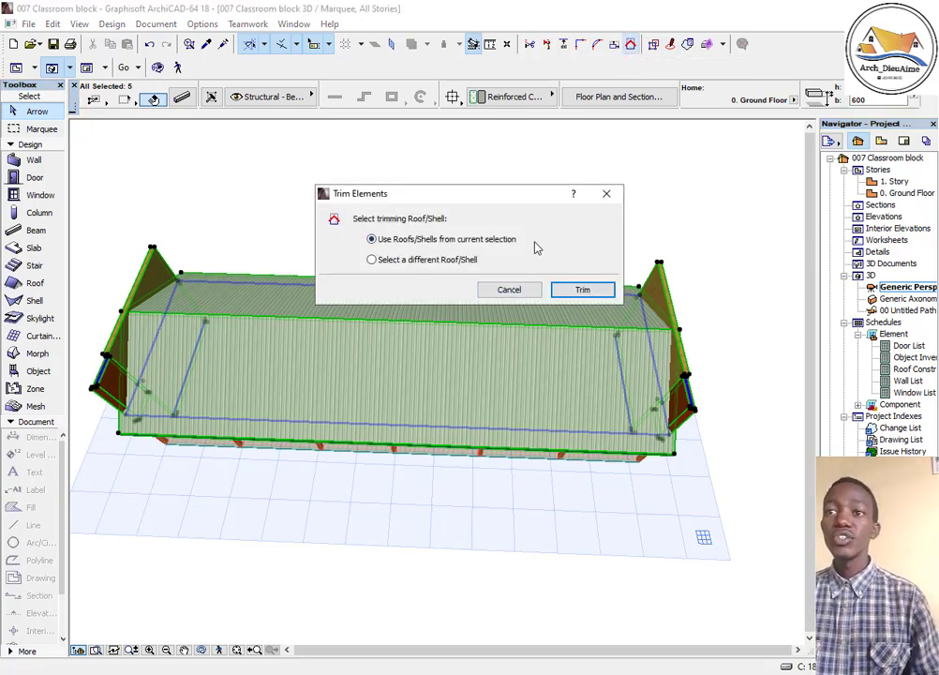
click(582, 290)
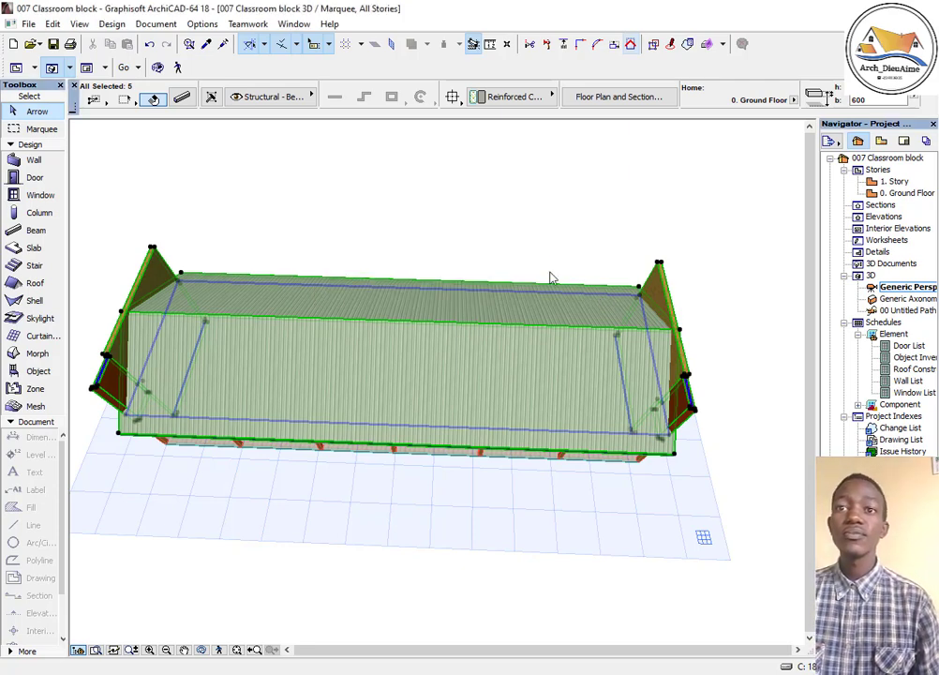
click(358, 541)
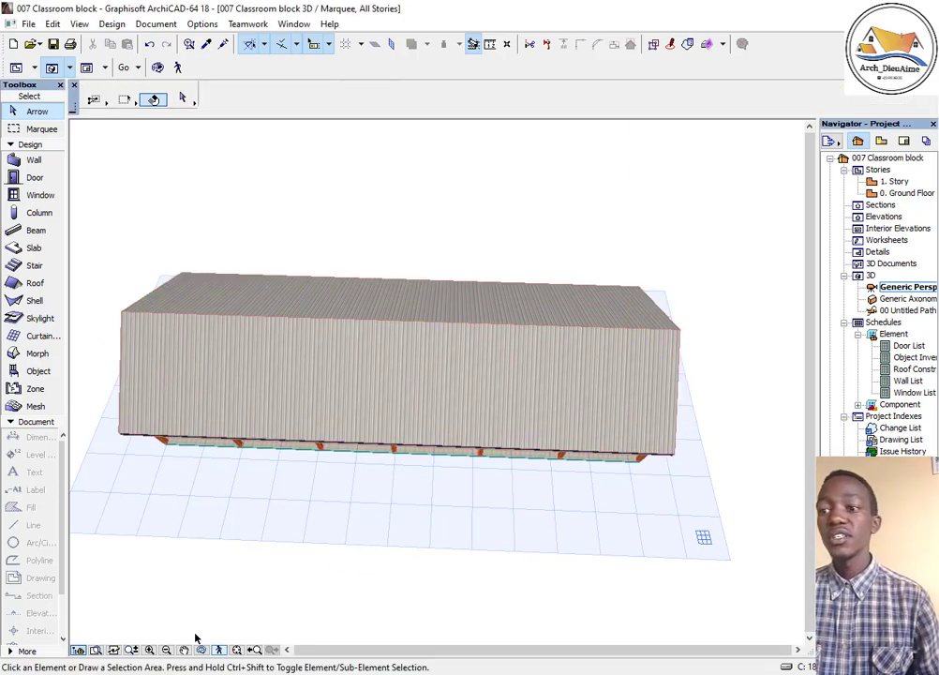
- Examine the trimmed gable end, verandah beam and roof in 3D from the end wall and the front, and return to the ground floor plan
click(202, 649)
drag(298, 545, 520, 467)
scroll(420, 424, up, 8)
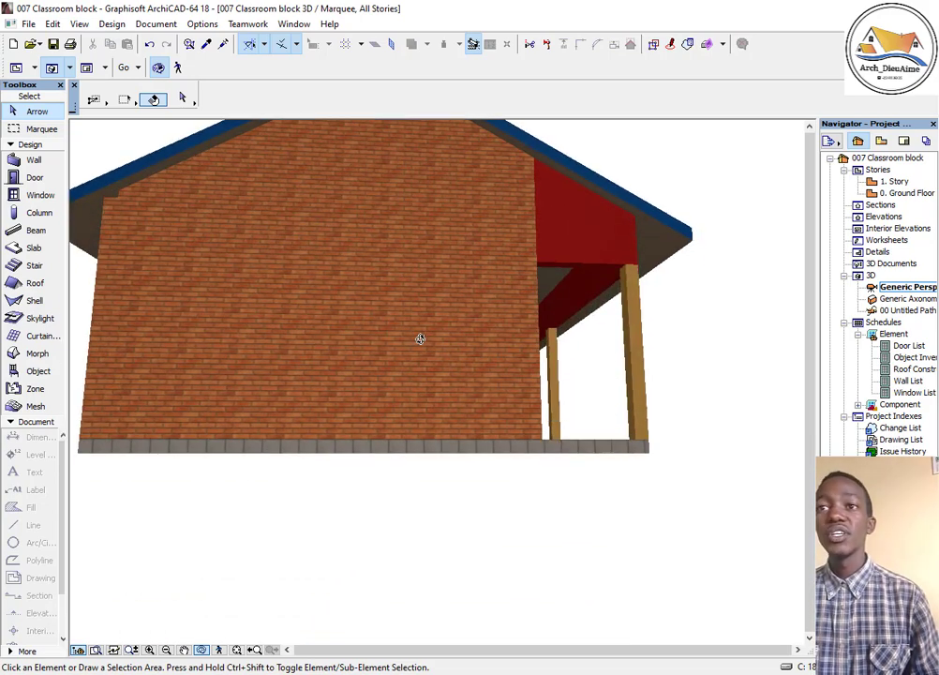
drag(421, 338, 581, 452)
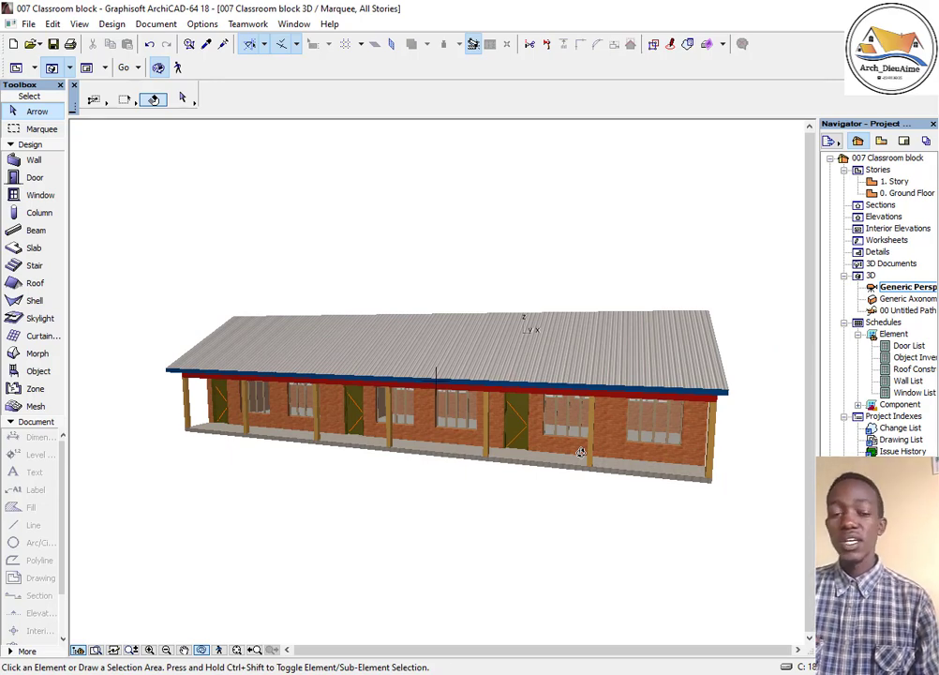
key(F2)
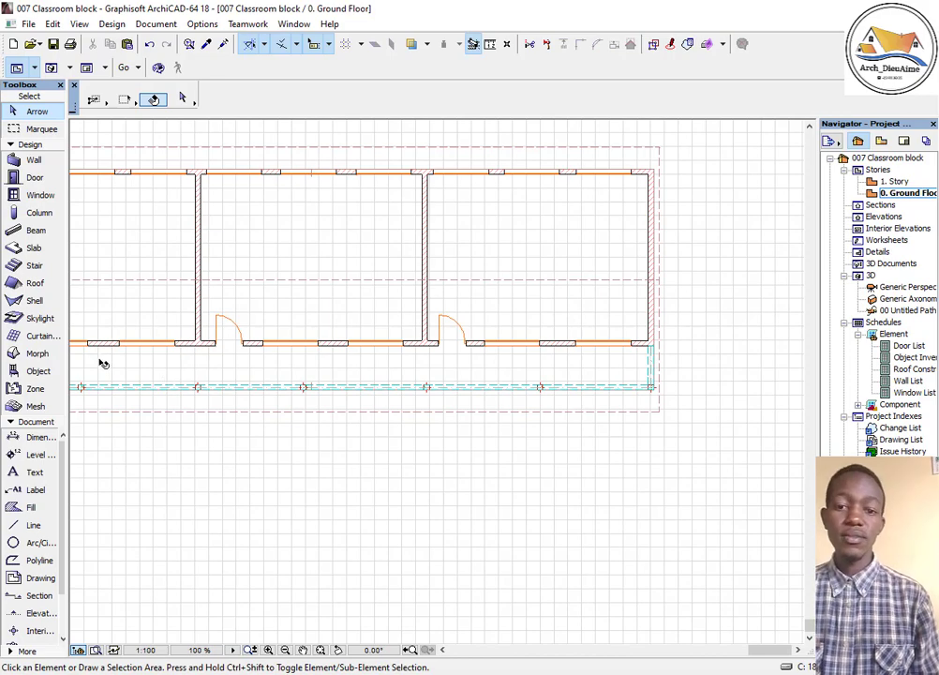
- Set the Roof tool to single-plane construction for the standalone classroom on the ground floor plan
scroll(103, 361, down, 5)
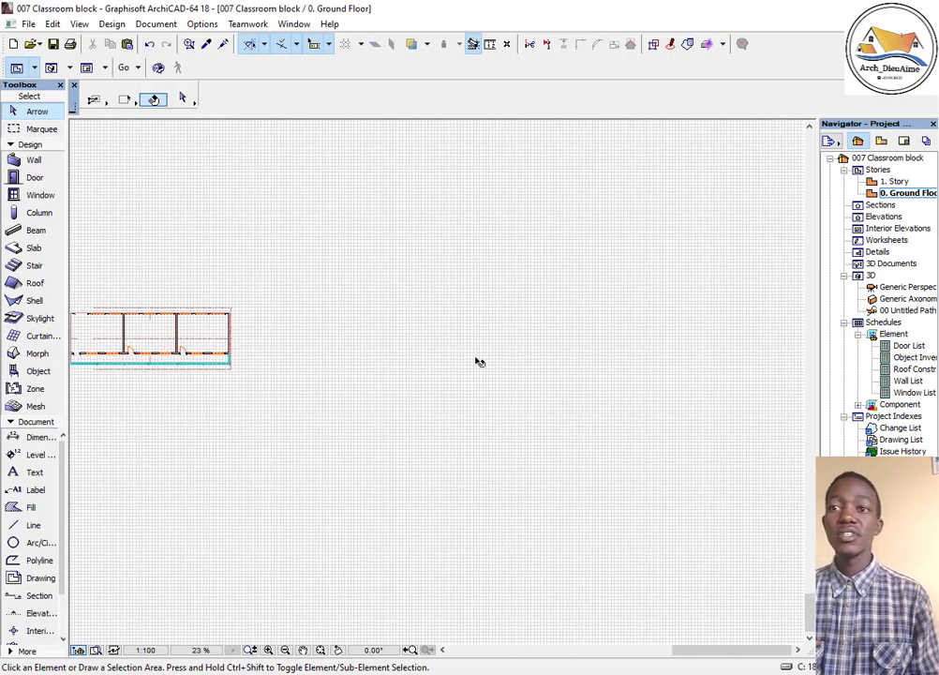
scroll(695, 344, up, 8)
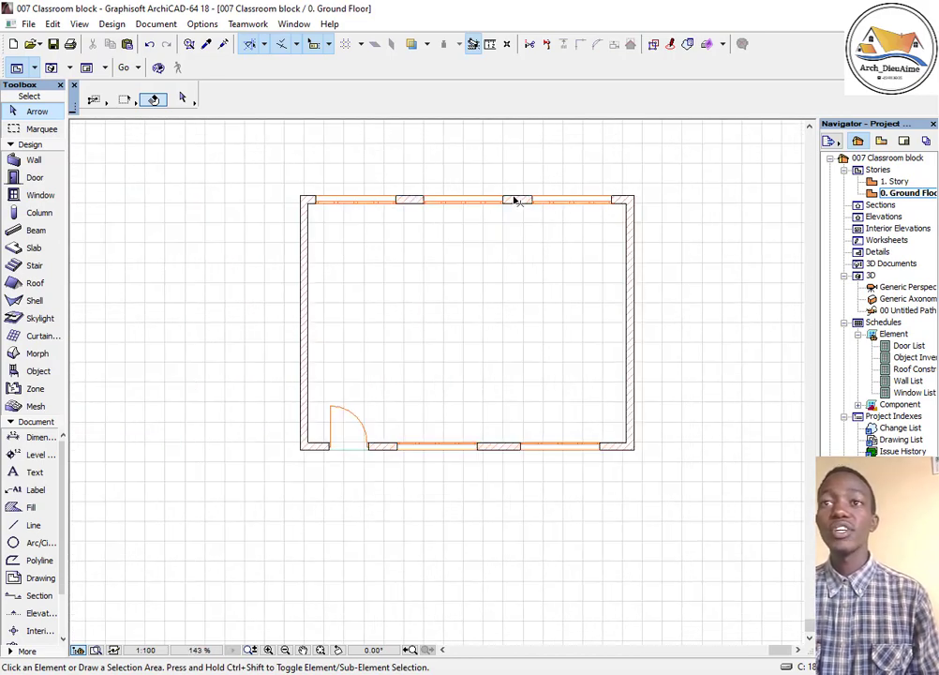
scroll(501, 204, up, 1)
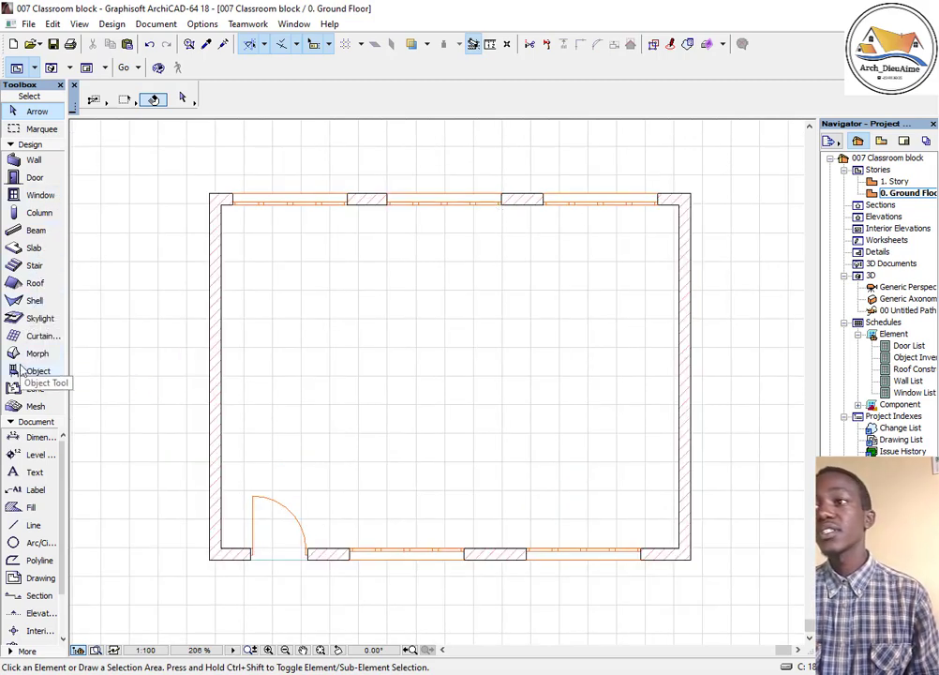
click(35, 283)
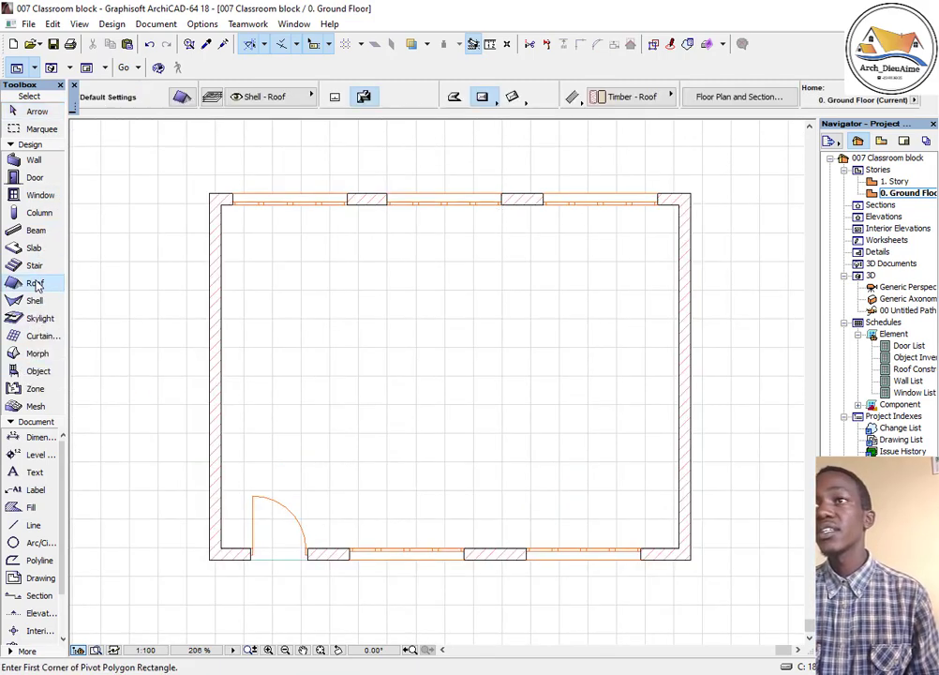
click(336, 99)
scroll(243, 617, up, 5)
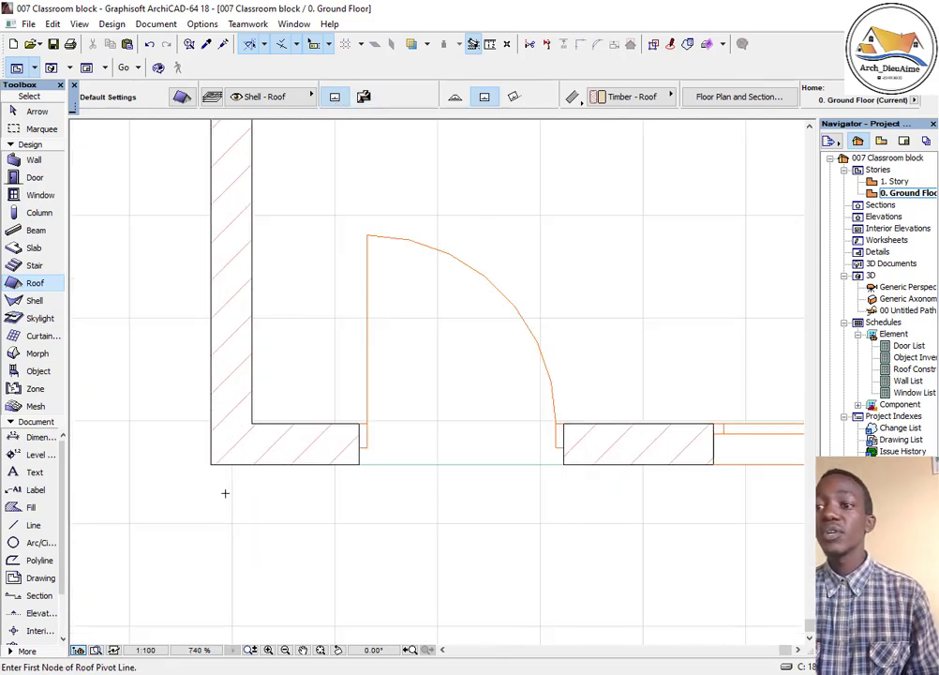
- Draw a rectangular single-plane roof overhanging the standalone classroom, with its pivot line along the front wall's outer face
click(252, 419)
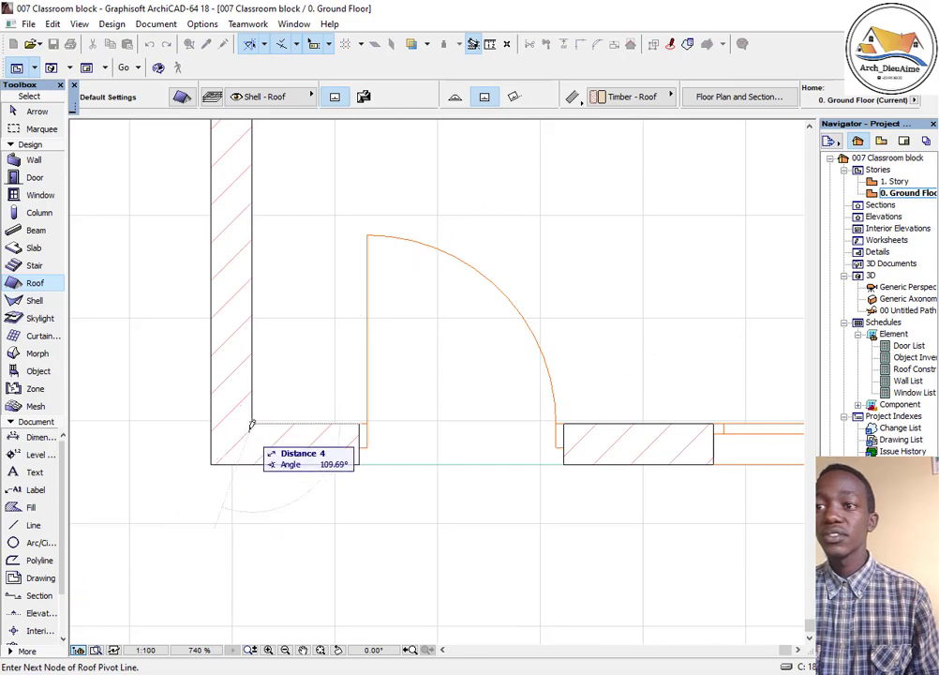
key(Escape)
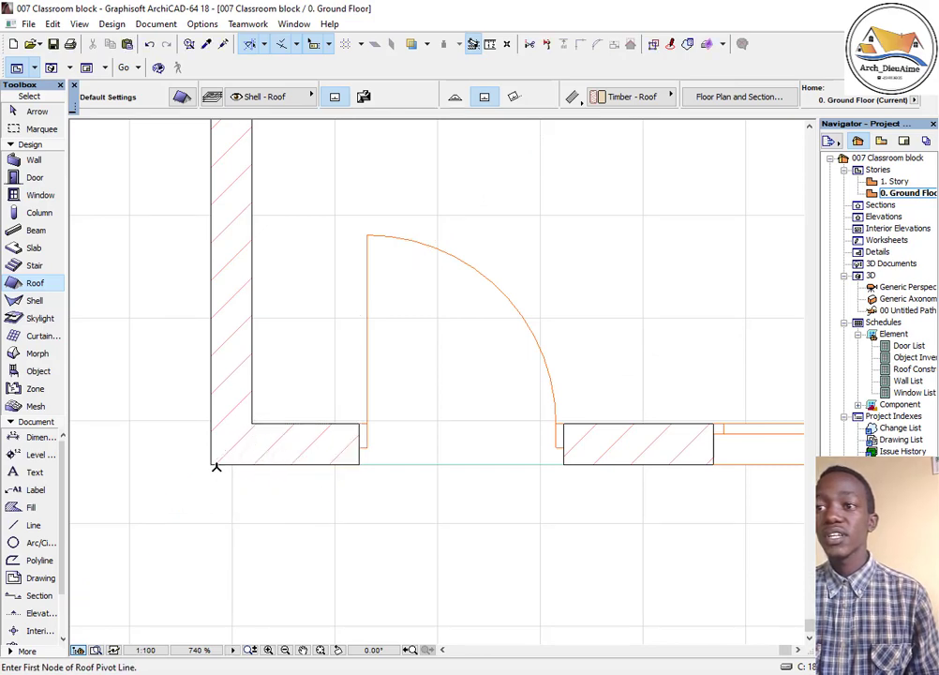
click(212, 462)
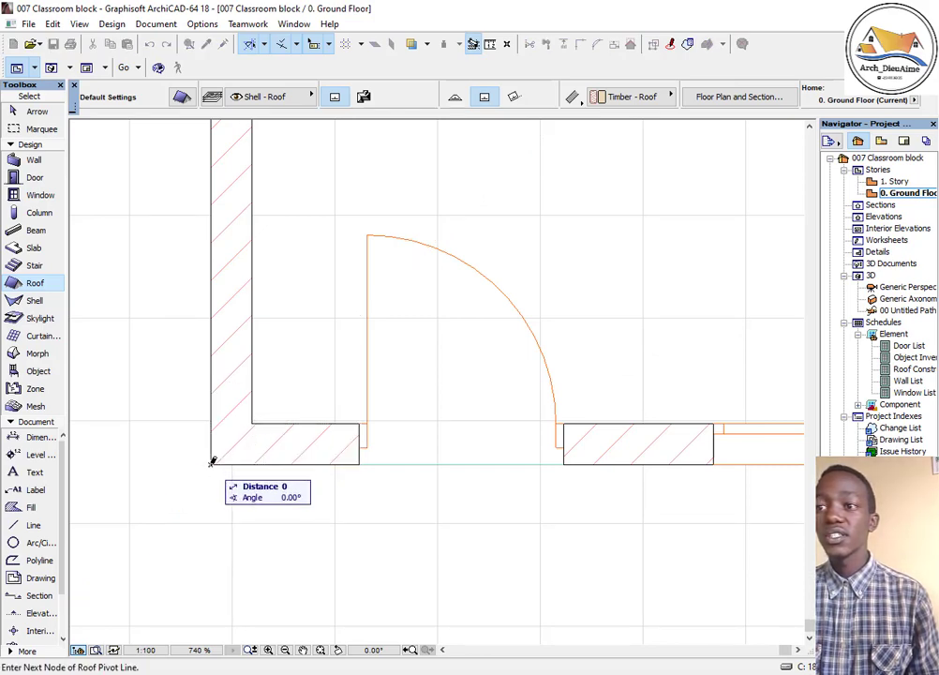
scroll(261, 472, down, 5)
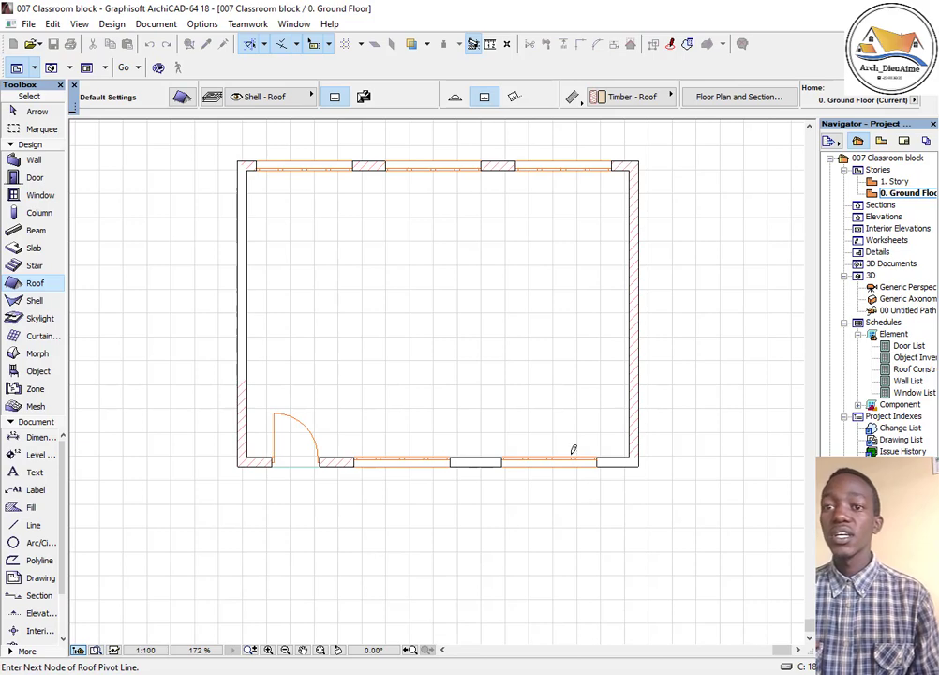
click(666, 463)
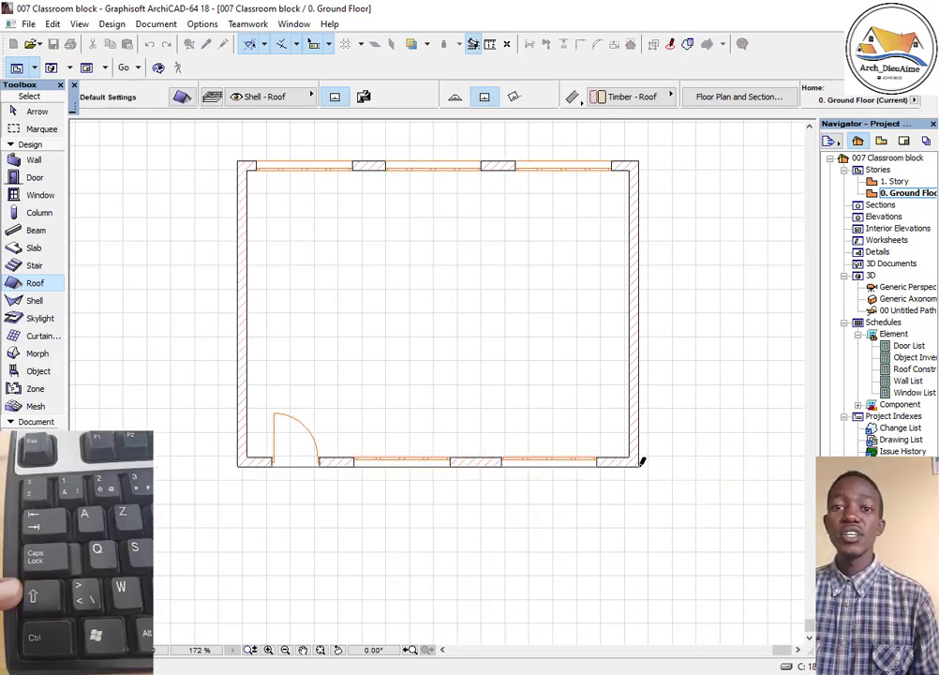
scroll(639, 465, up, 11)
scroll(633, 455, down, 7)
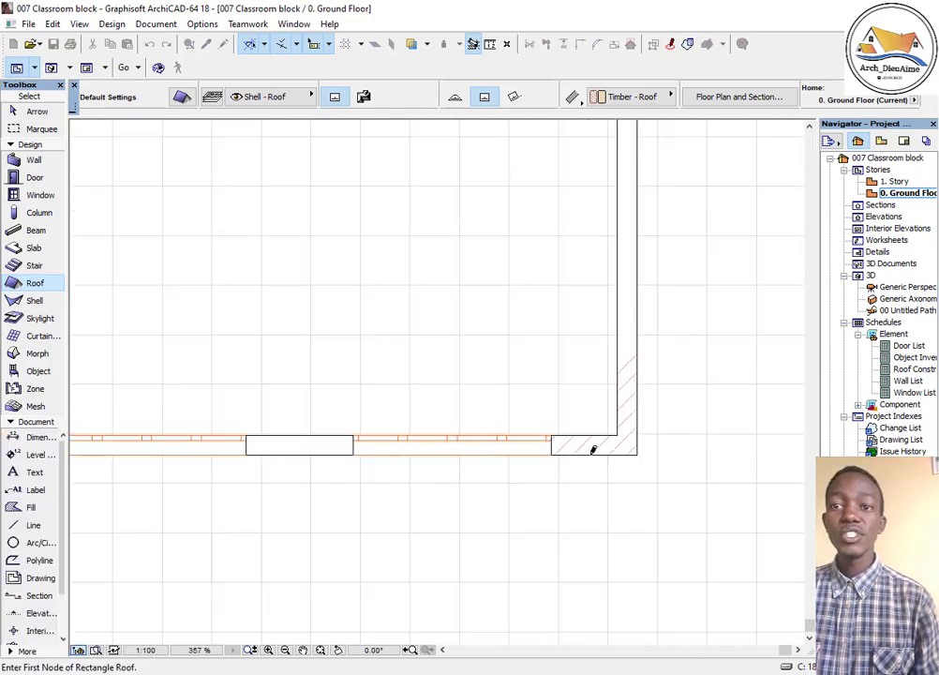
scroll(592, 450, down, 5)
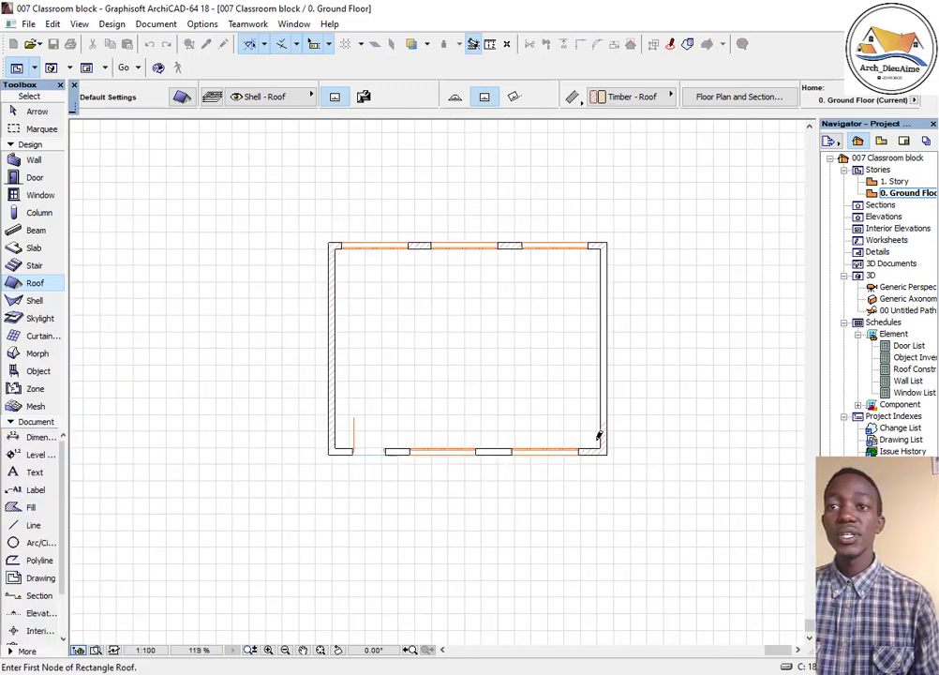
click(316, 469)
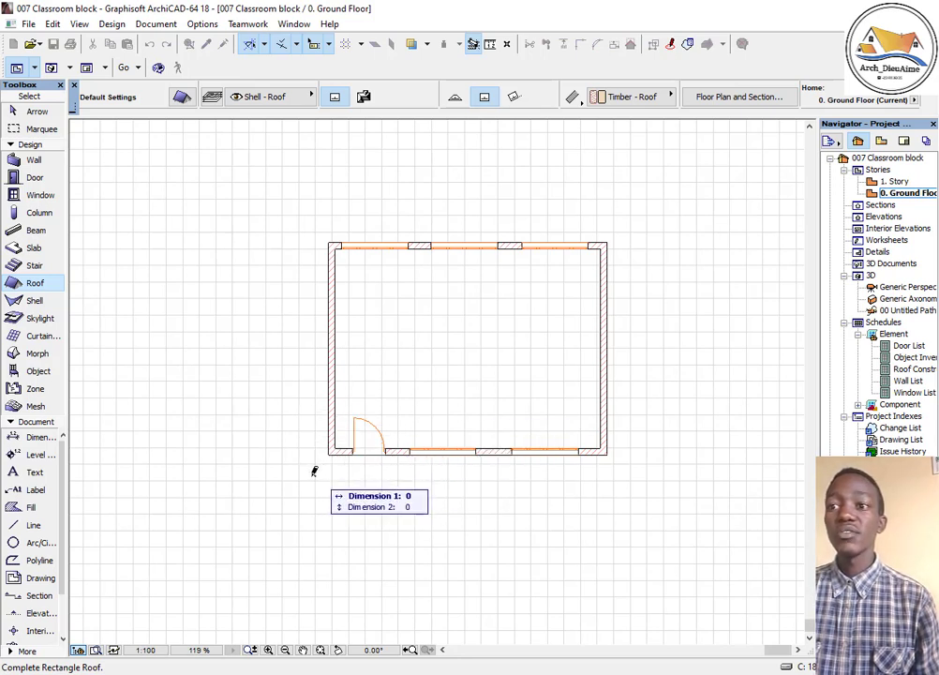
click(621, 219)
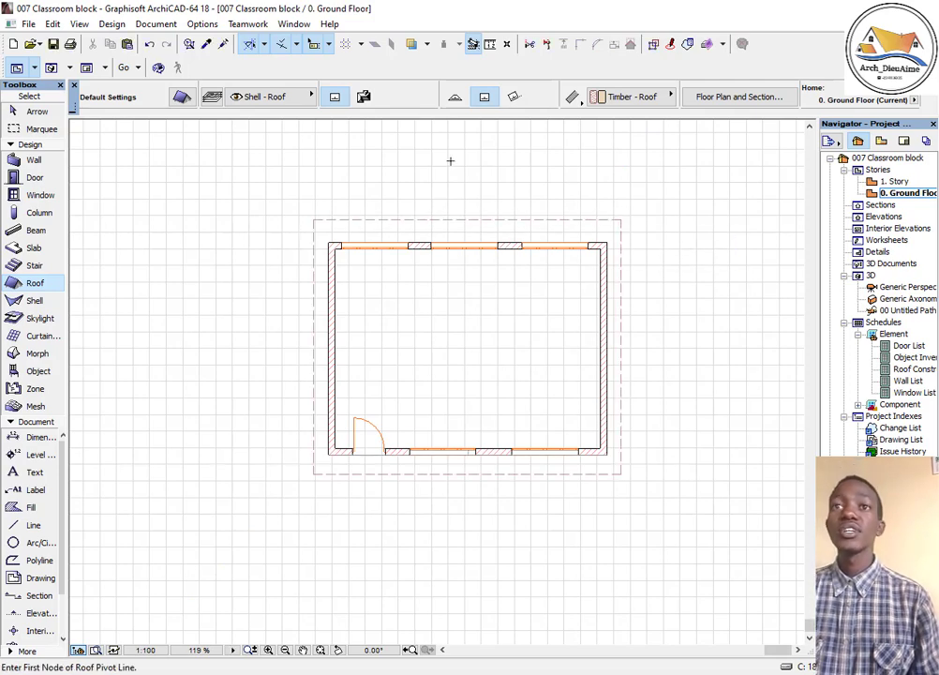
- Set the default roof thickness to 20 and the roof pitch to 4°
click(181, 96)
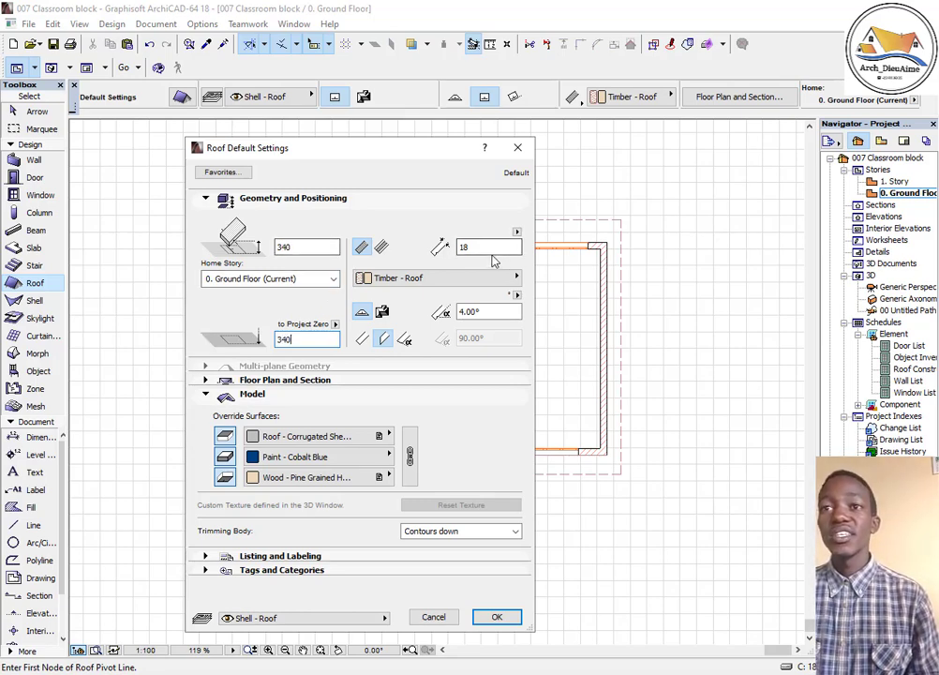
click(492, 249)
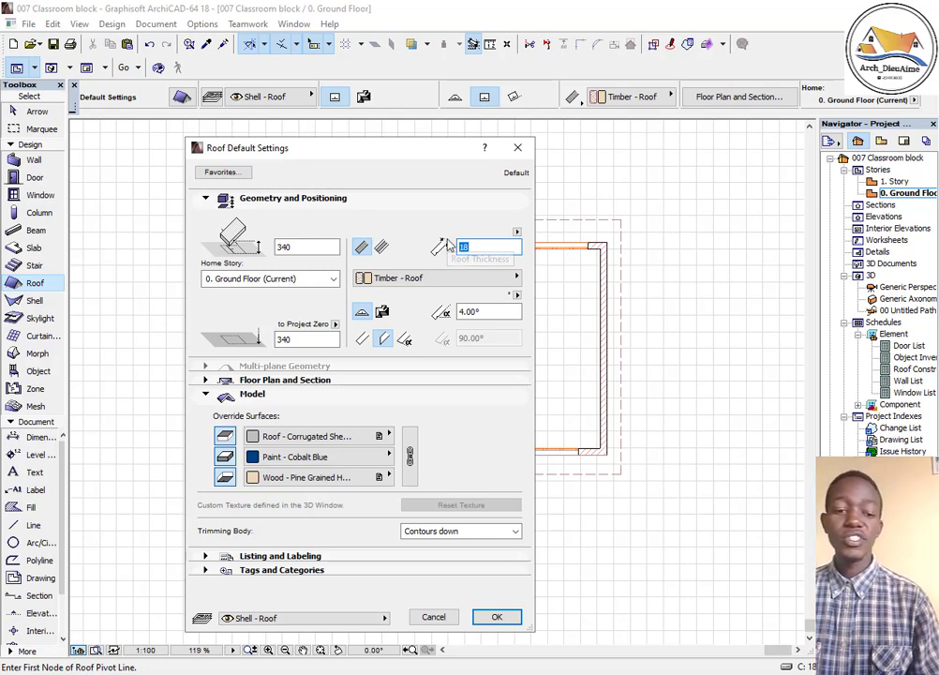
text(20)
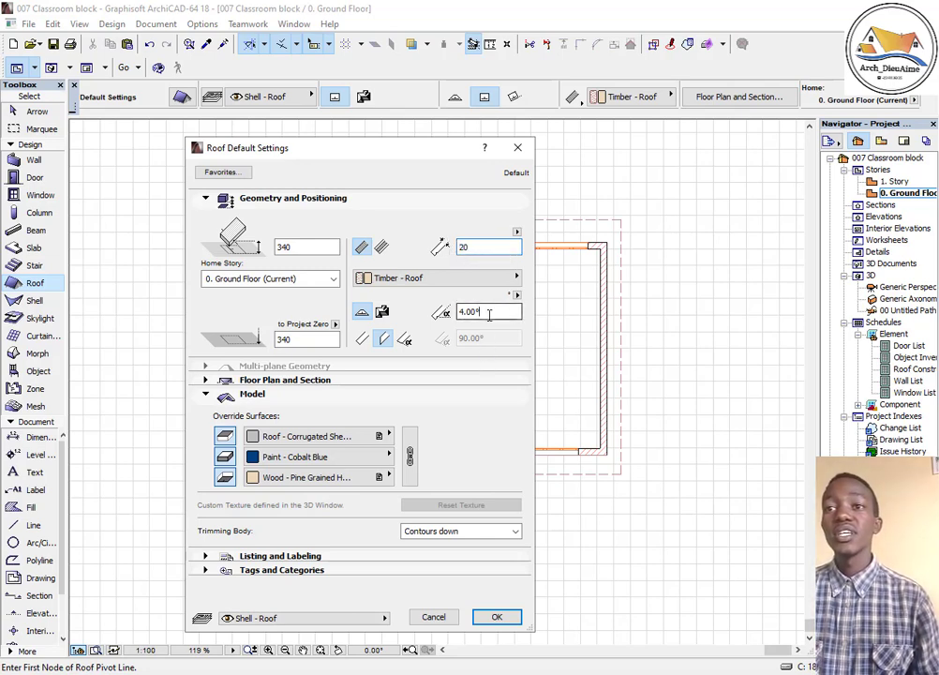
click(489, 314)
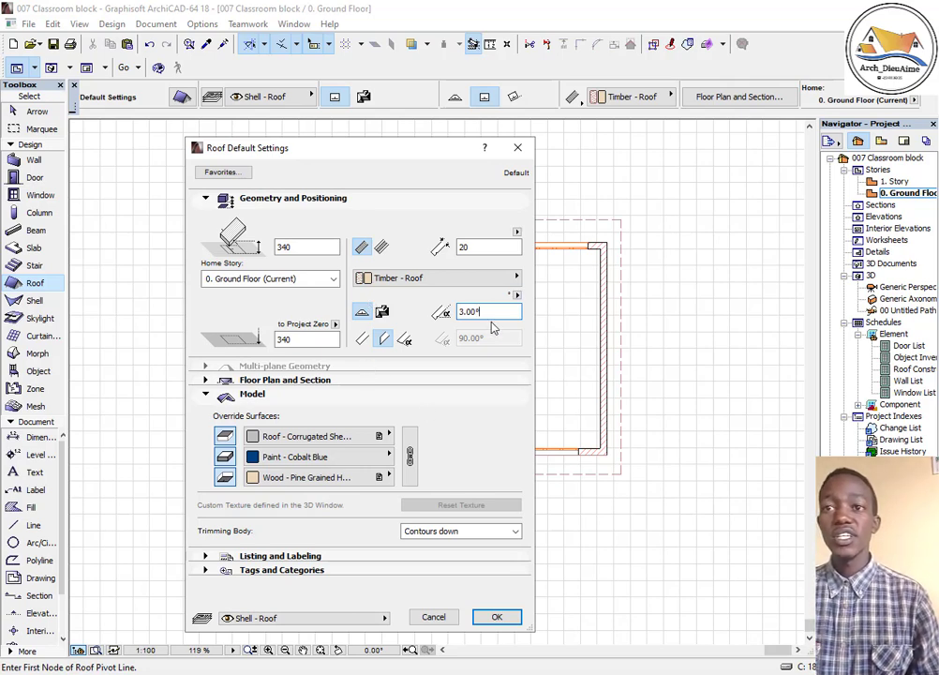
text(4)
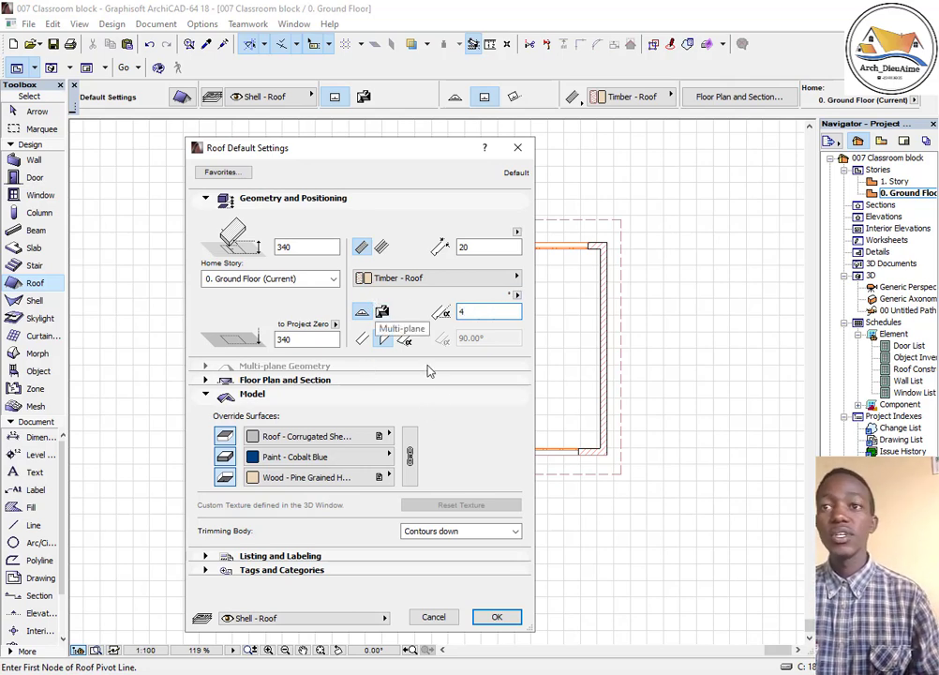
click(496, 617)
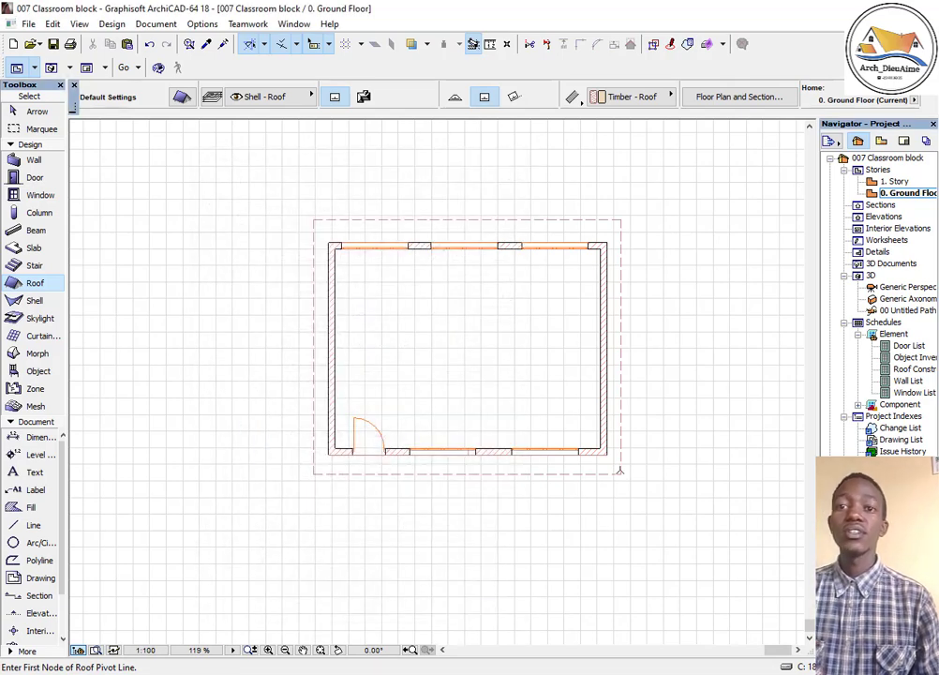
- Delete the drawn roof and set a new pivot line along the classroom's outer front wall face, sloping up toward the rear
click(618, 469)
key(Delete)
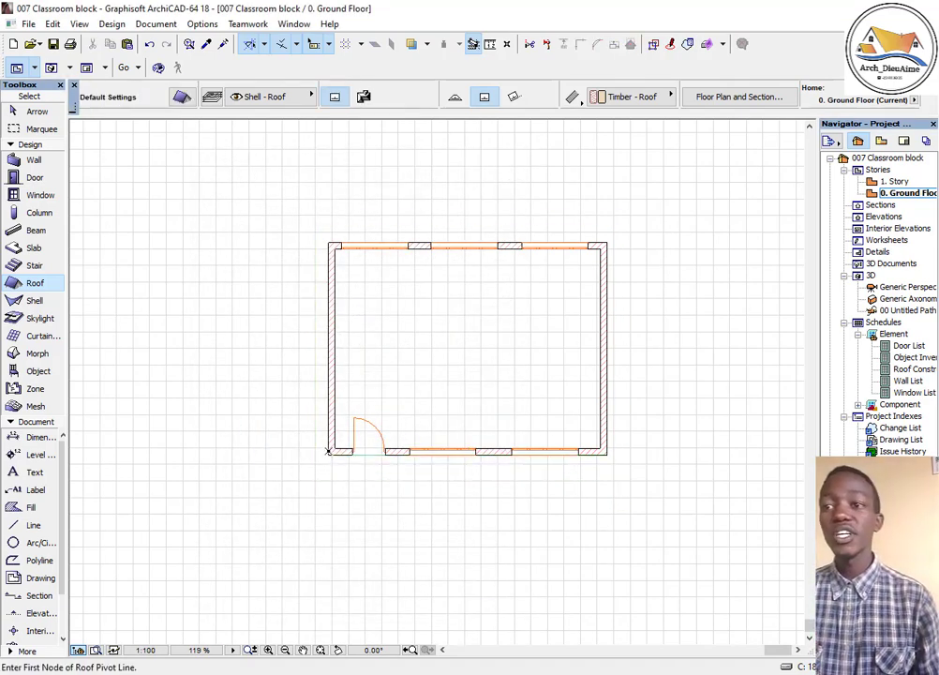
scroll(328, 451, up, 3)
click(329, 456)
scroll(349, 457, down, 5)
scroll(521, 456, up, 8)
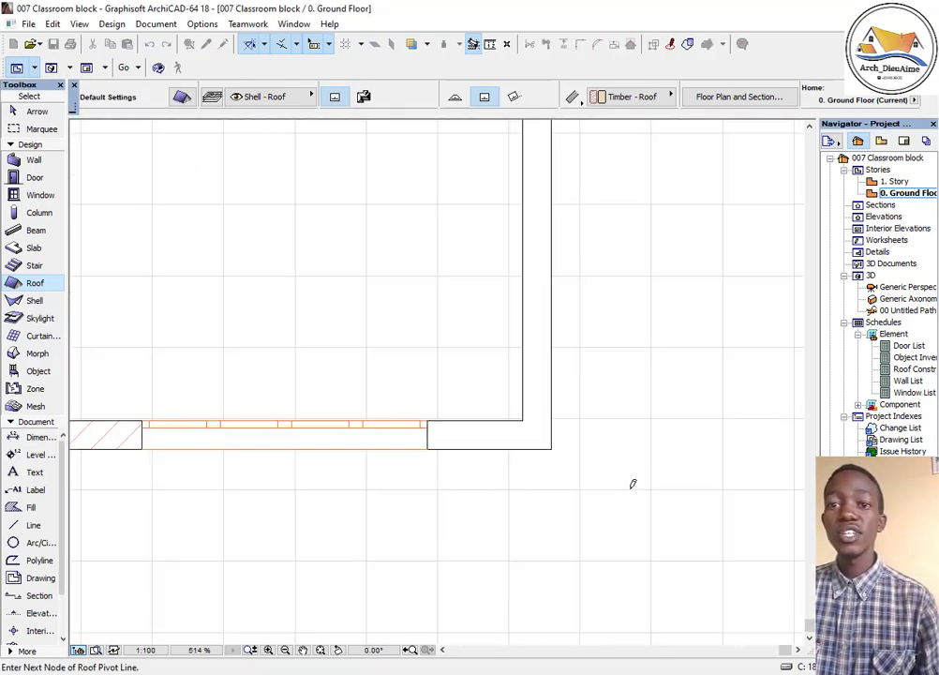
click(554, 448)
click(470, 337)
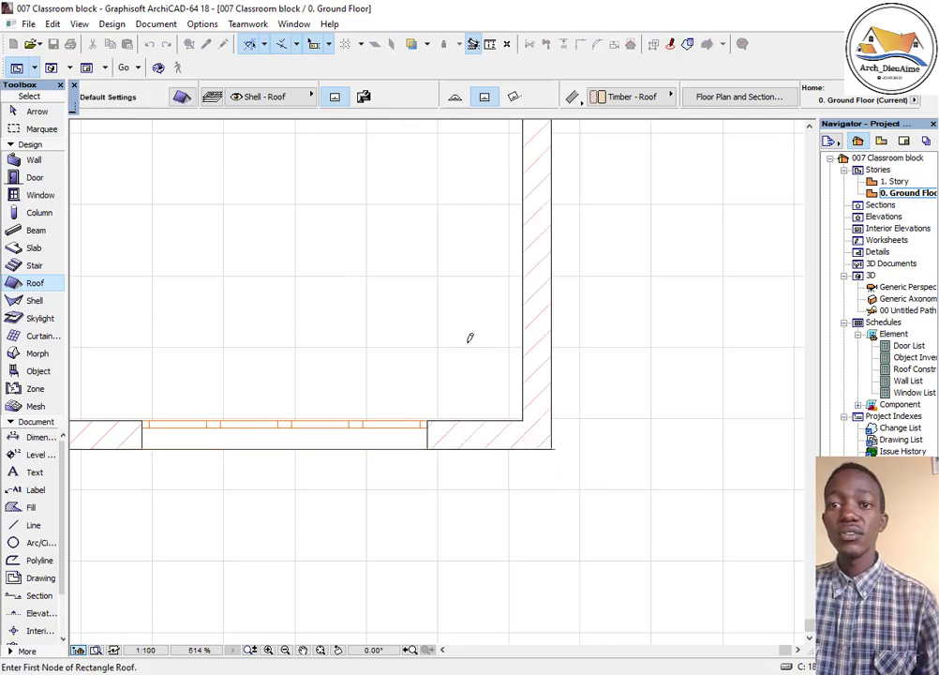
- Draw the single-plane roof's outline as a rectangle about 932 by 725, overhanging the classroom walls on all sides
scroll(381, 405, down, 5)
scroll(430, 430, up, 5)
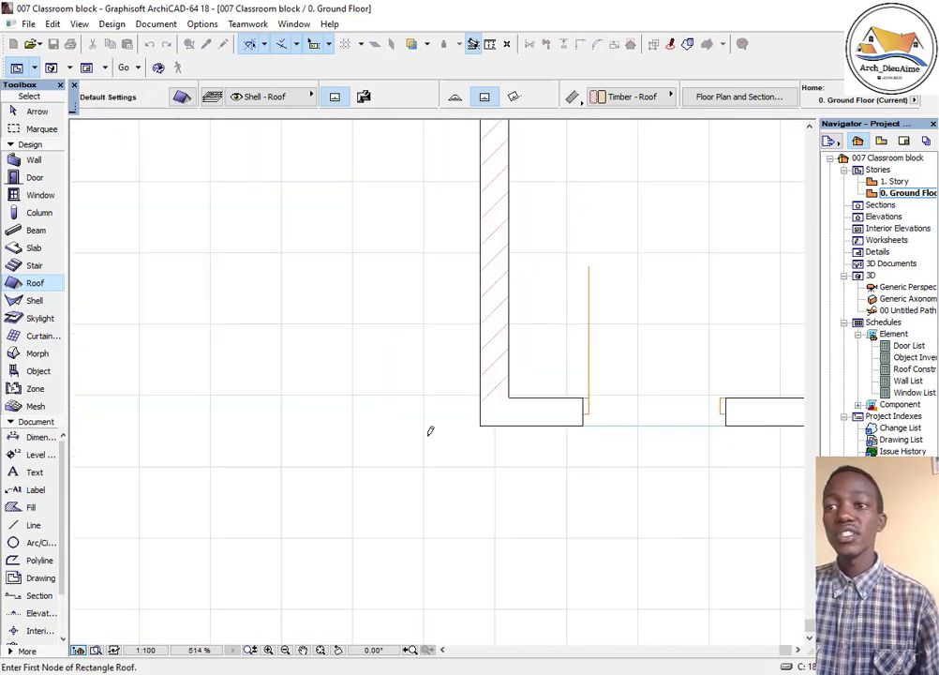
scroll(374, 506, down, 5)
click(362, 504)
scroll(526, 360, down, 4)
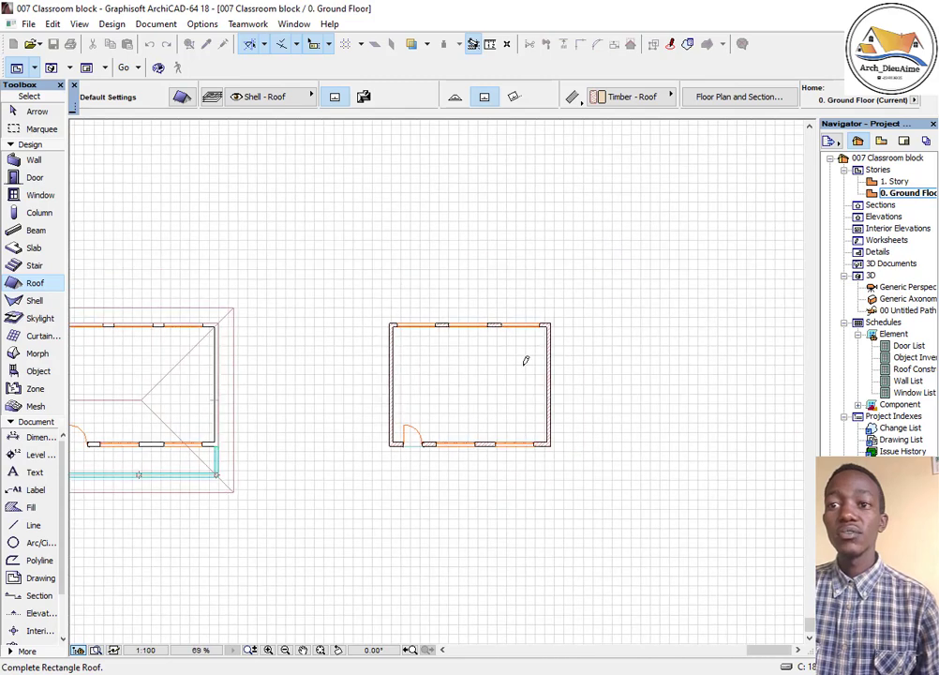
scroll(525, 360, up, 2)
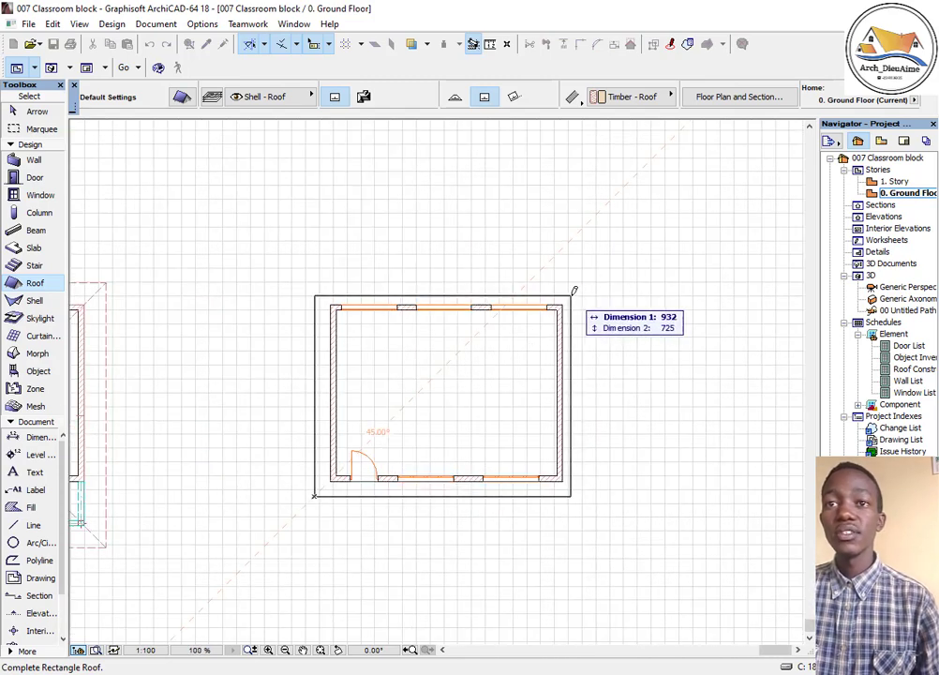
click(572, 295)
- Enclose the standalone classroom in a marquee and display it in 3D, fitted to the view and seen from the front corner
scroll(279, 341, up, 2)
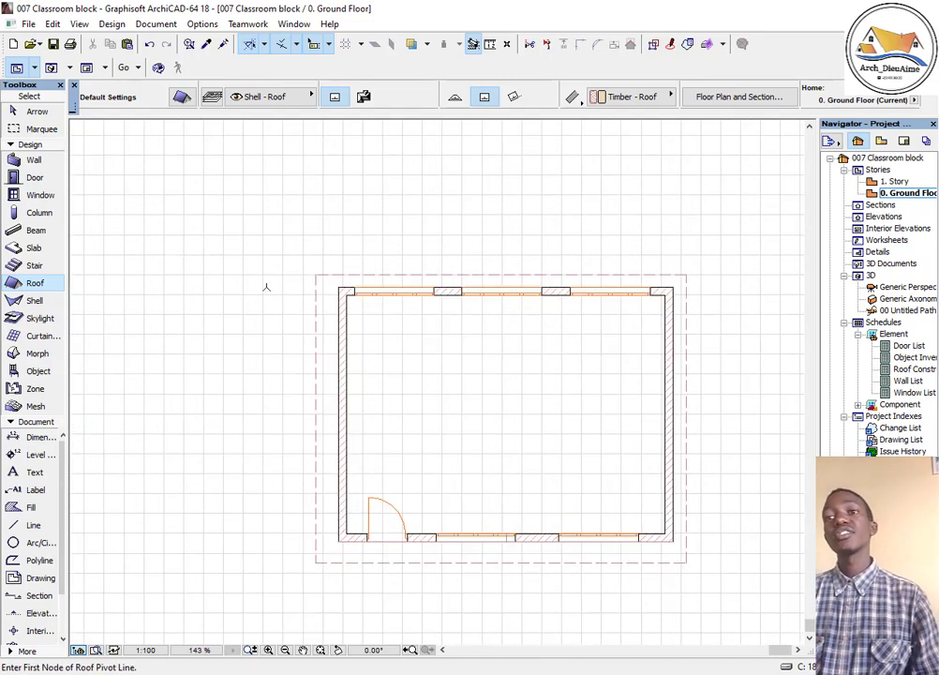
scroll(515, 356, up, 3)
click(41, 128)
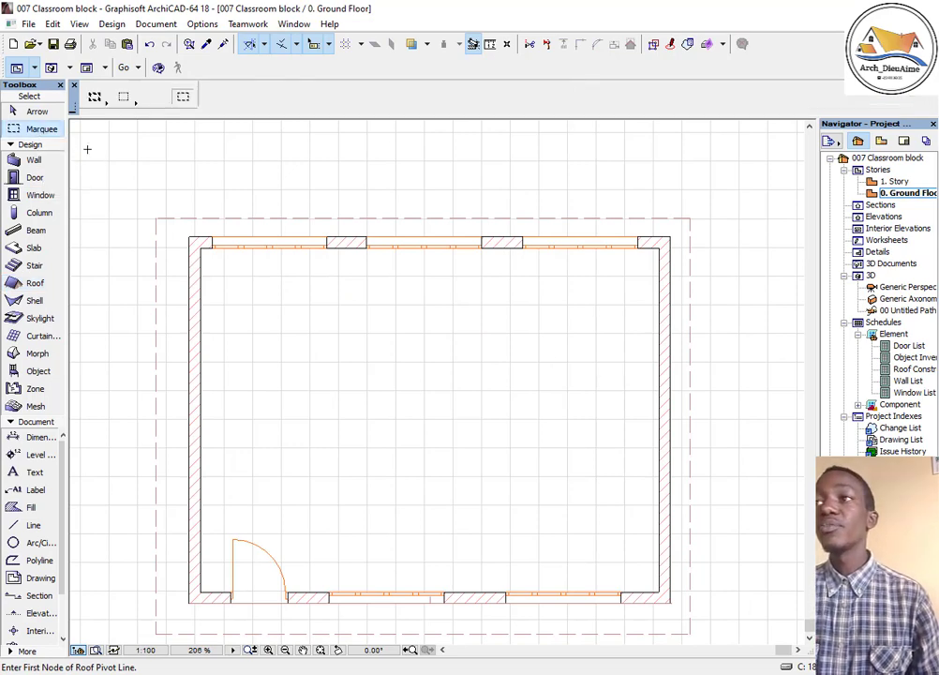
scroll(134, 187, down, 4)
click(126, 181)
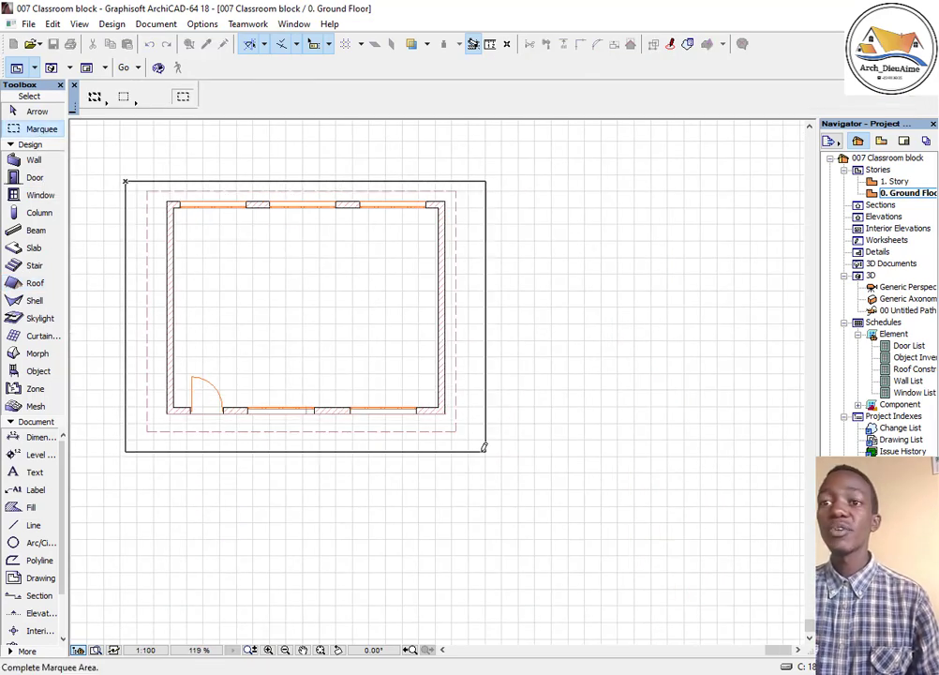
click(476, 456)
key(F5)
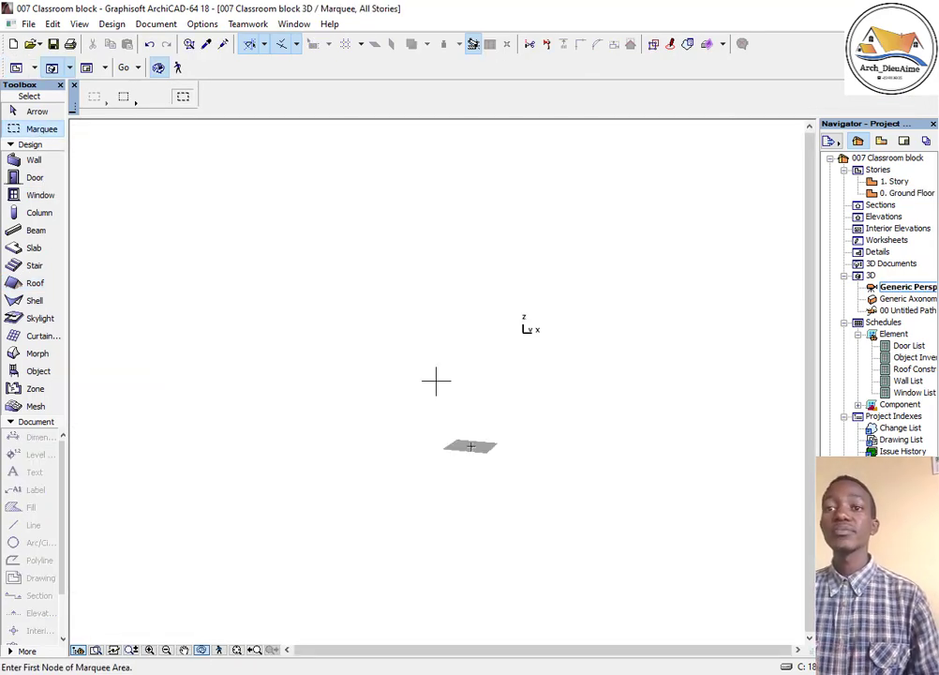
click(237, 650)
drag(541, 405, 240, 370)
drag(510, 414, 572, 412)
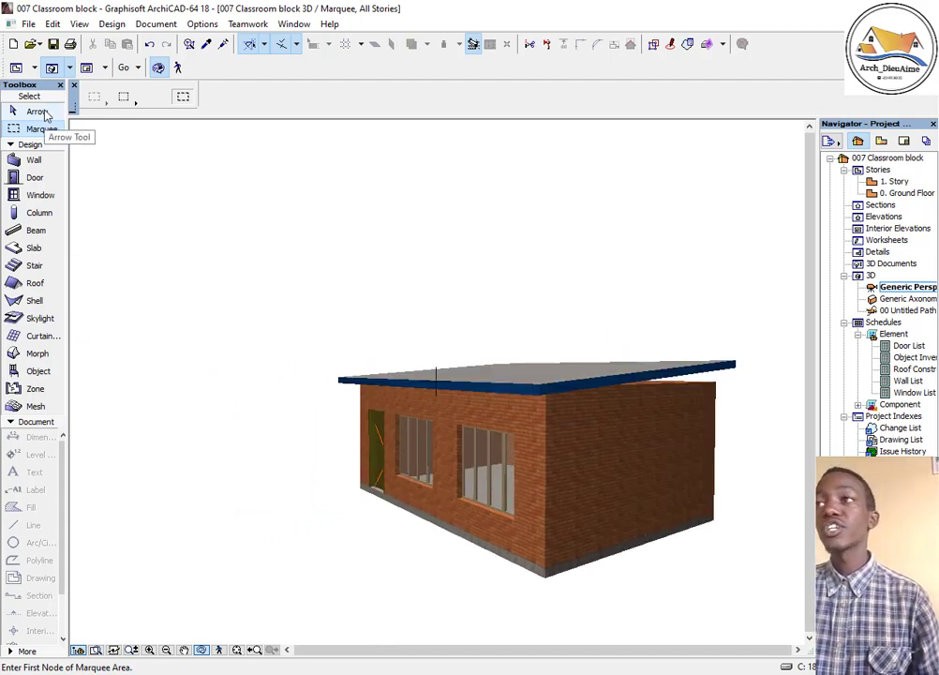
- Change the single-plane roof's pitch to -4° so it slopes down toward the rear, and deselect it
click(35, 111)
click(658, 374)
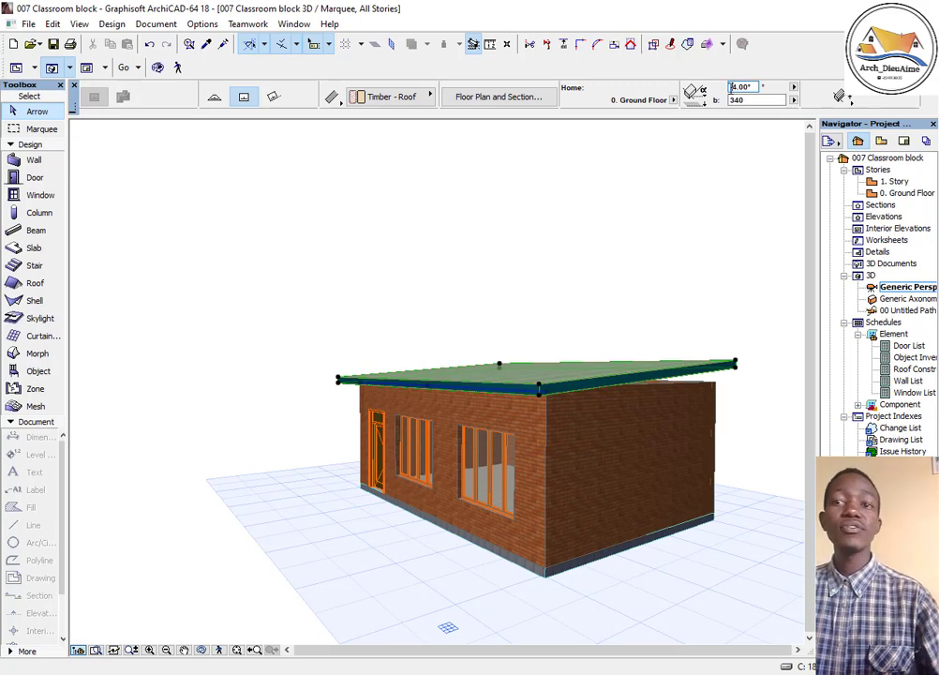
text(-)
key(Return)
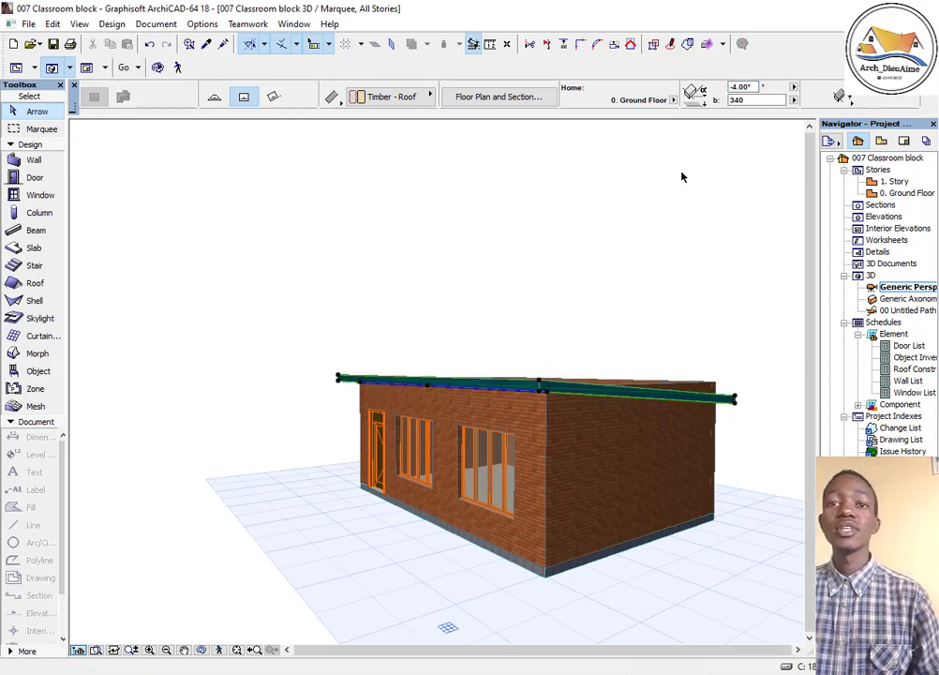
key(Escape)
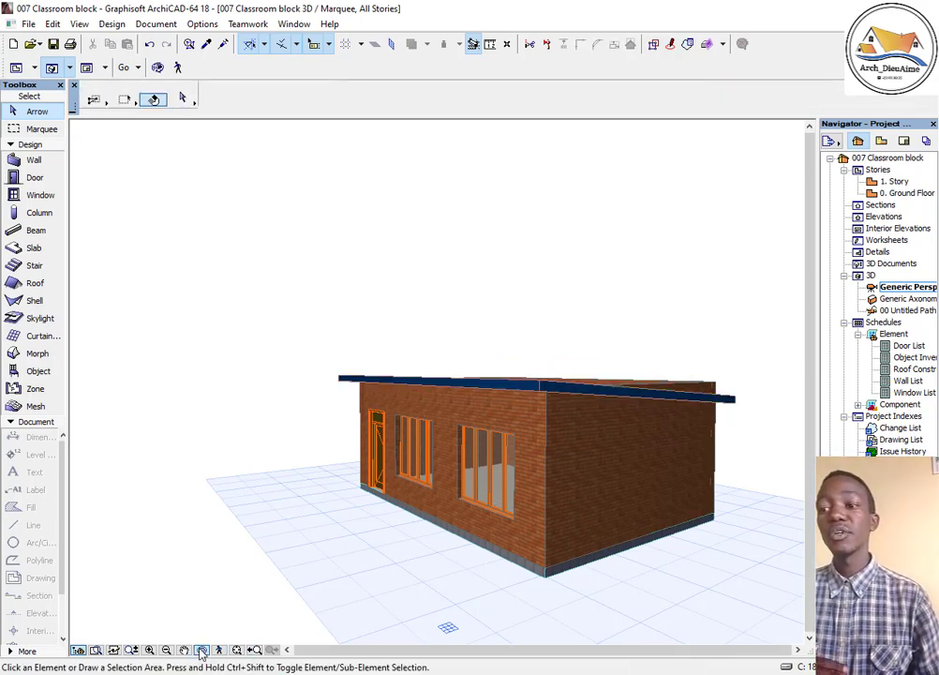
click(201, 653)
drag(459, 497, 336, 446)
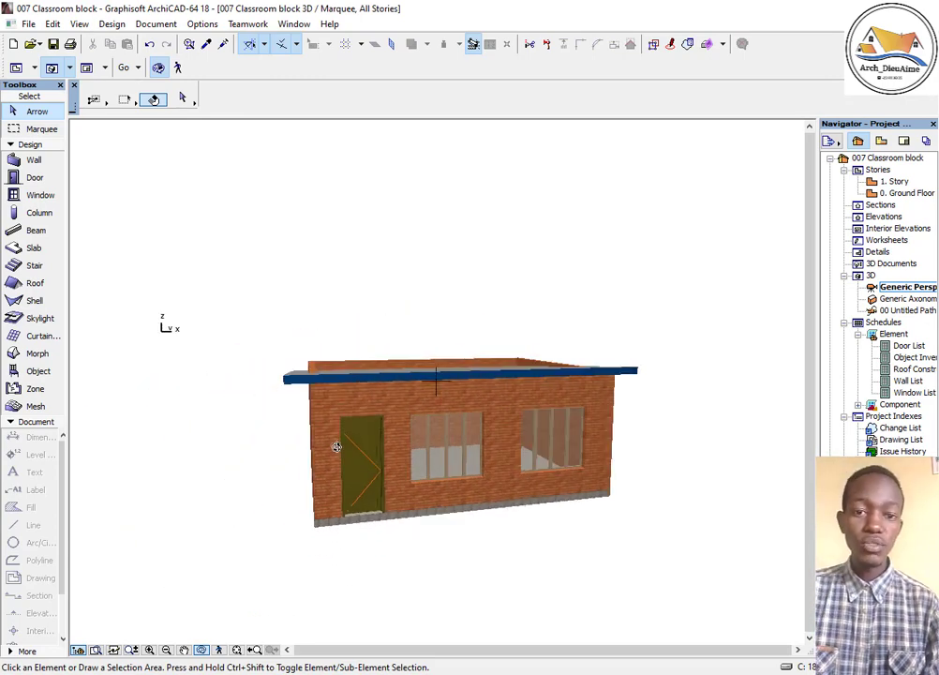
- Trim the standalone classroom's rear wall and both side walls to the single-plane roof, and clear the selection
drag(429, 462, 309, 347)
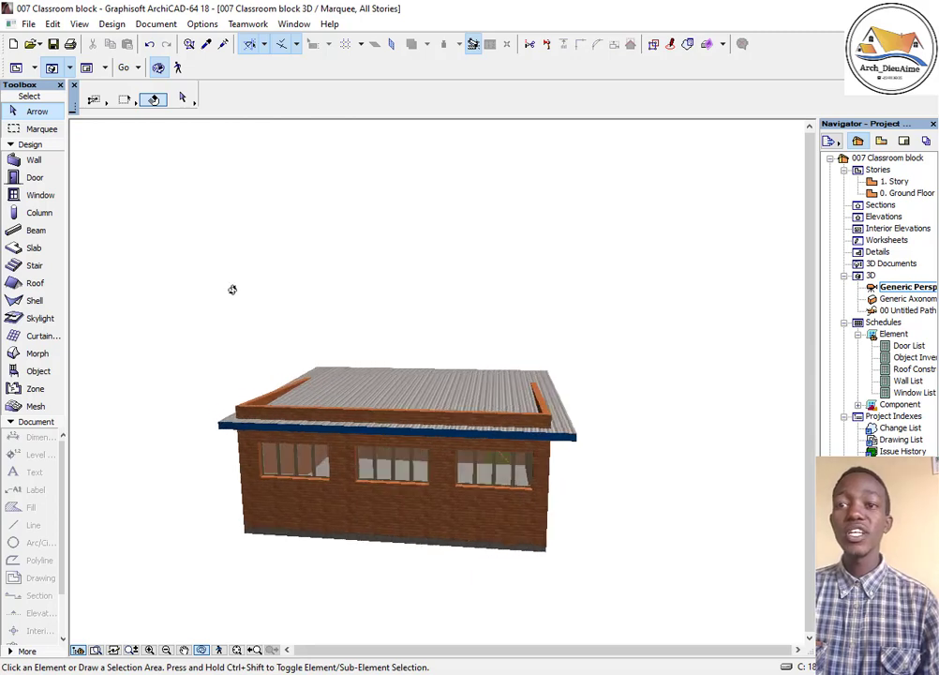
click(38, 114)
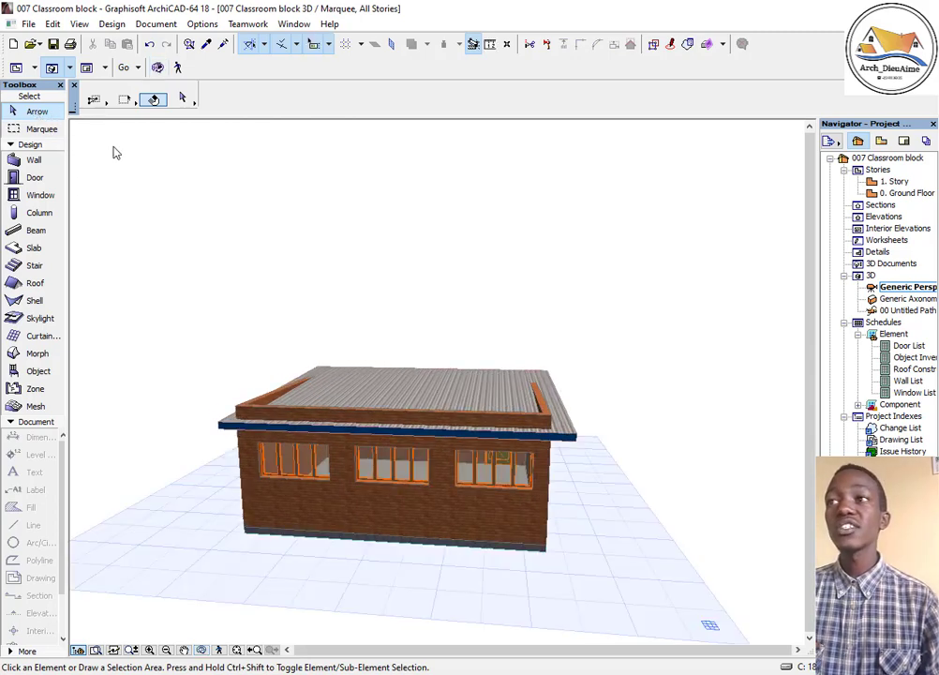
click(456, 372)
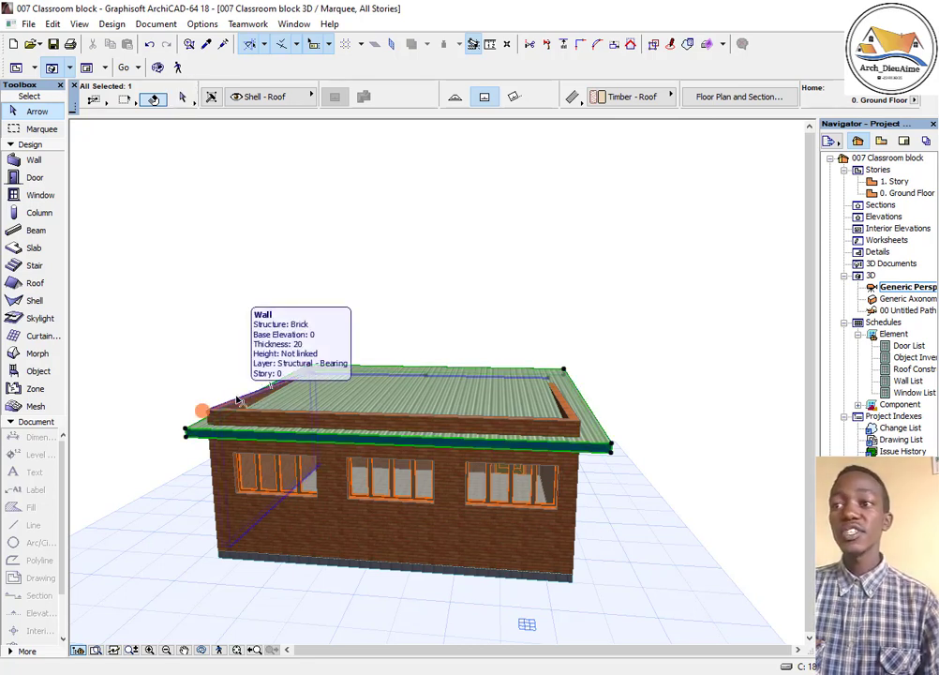
shift+click(237, 400)
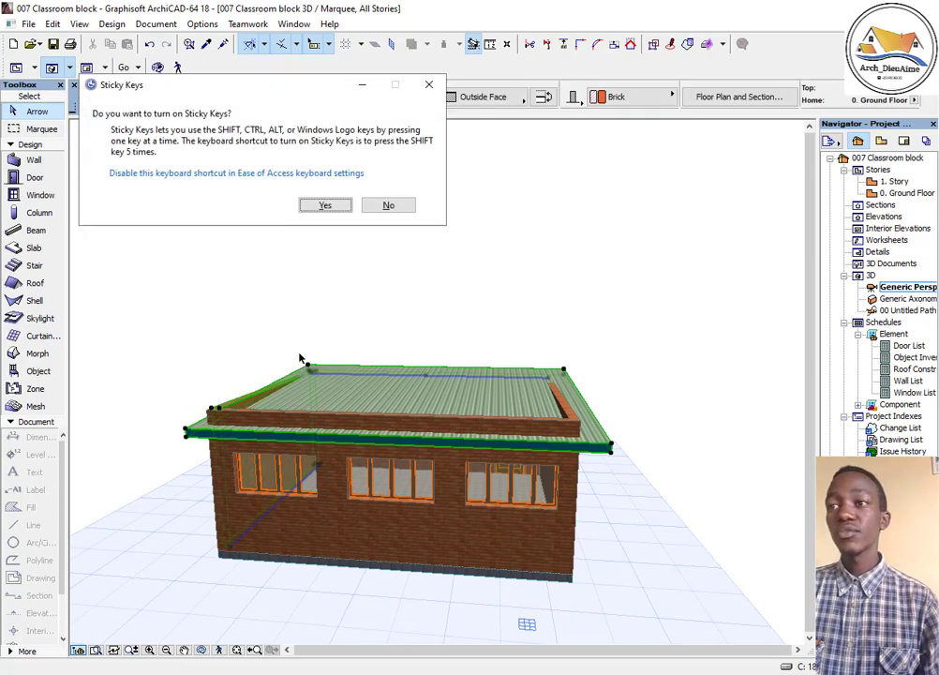
click(429, 85)
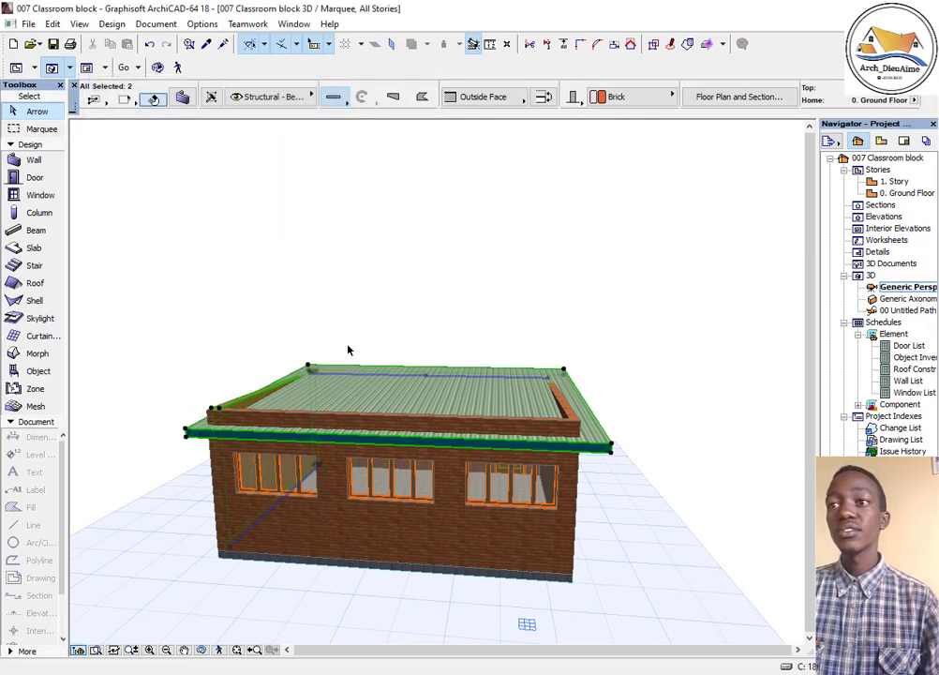
shift+click(383, 527)
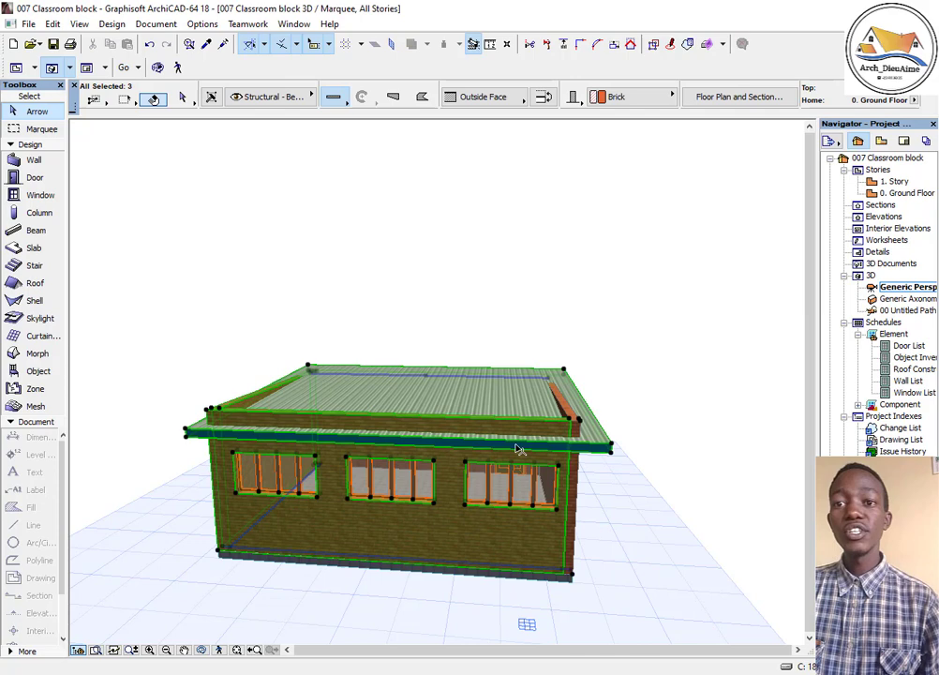
shift+click(562, 410)
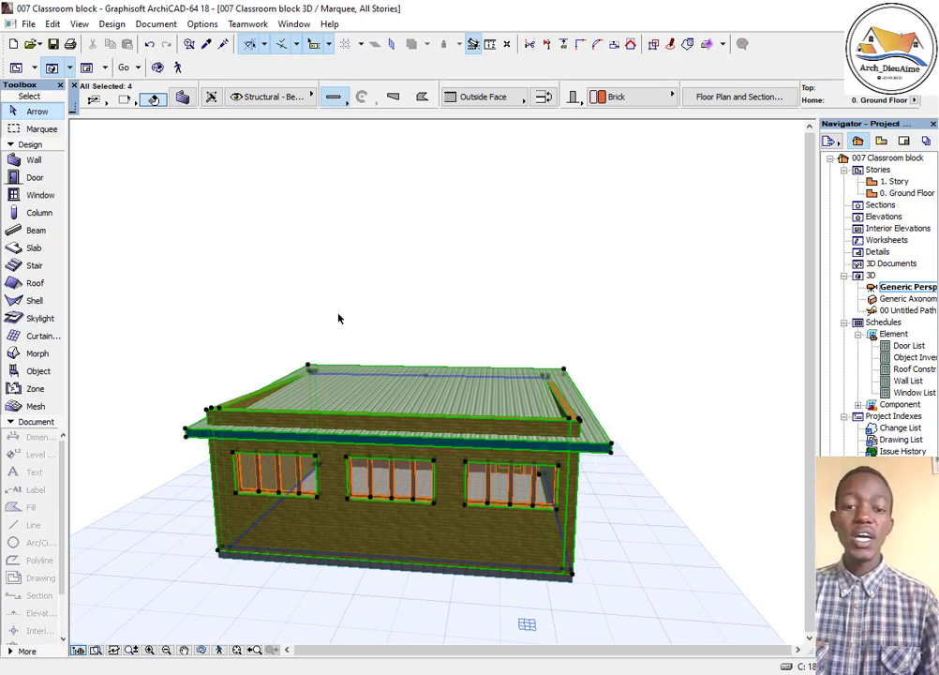
click(631, 45)
click(586, 290)
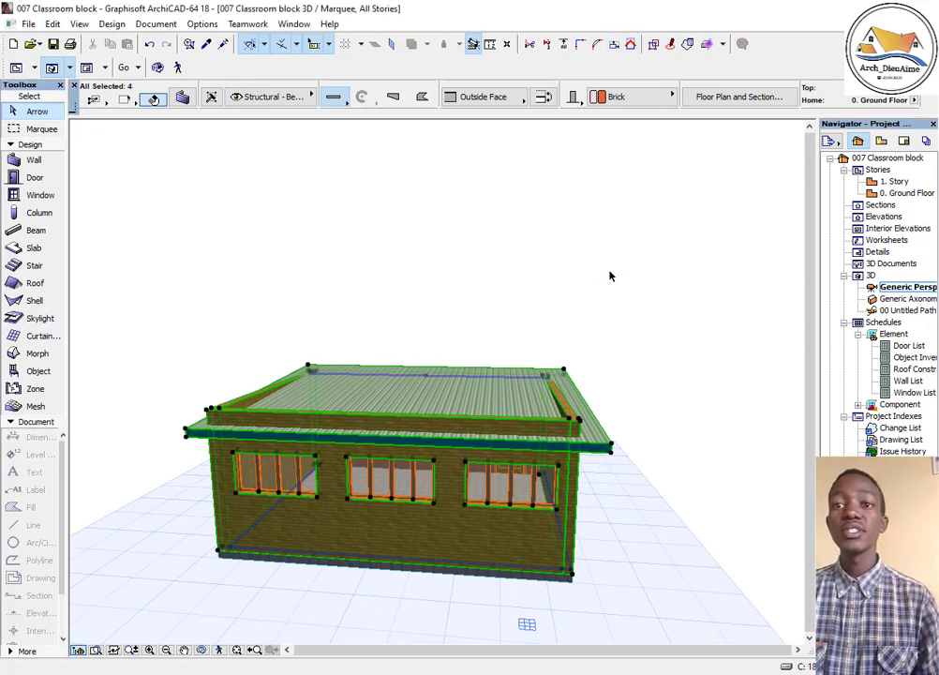
click(610, 275)
- Orbit around the trimmed classroom to inspect it from the front, and return to the ground floor plan
click(203, 649)
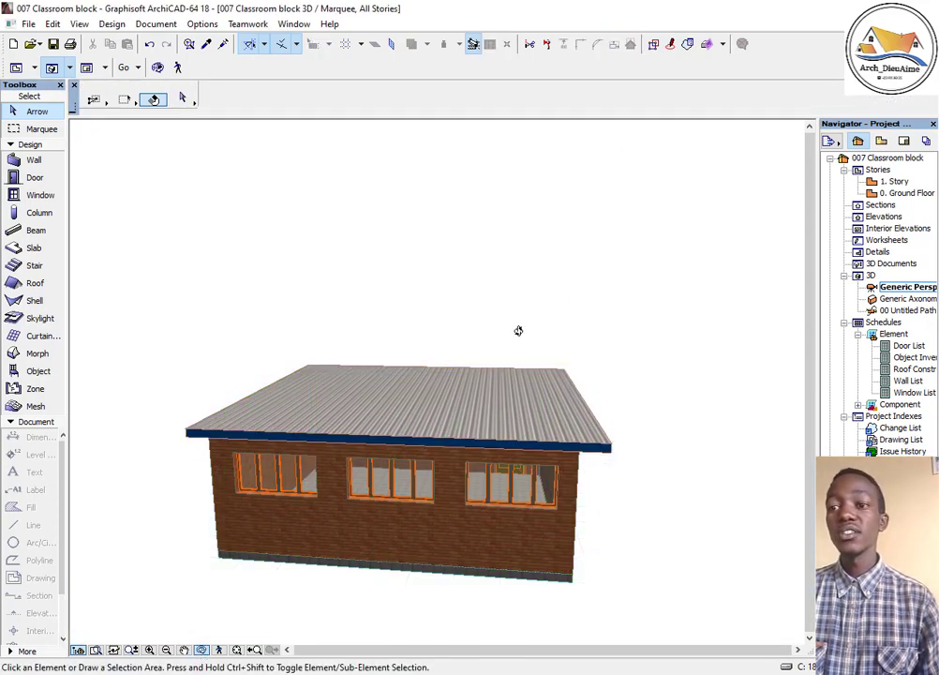
drag(520, 330, 505, 422)
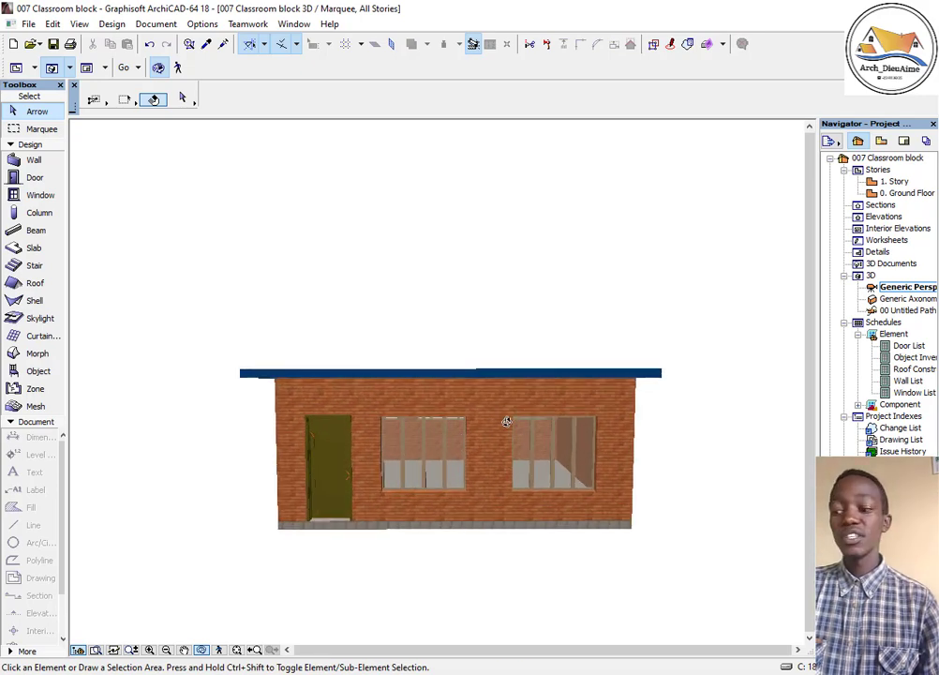
key(F2)
scroll(541, 381, down, 1)
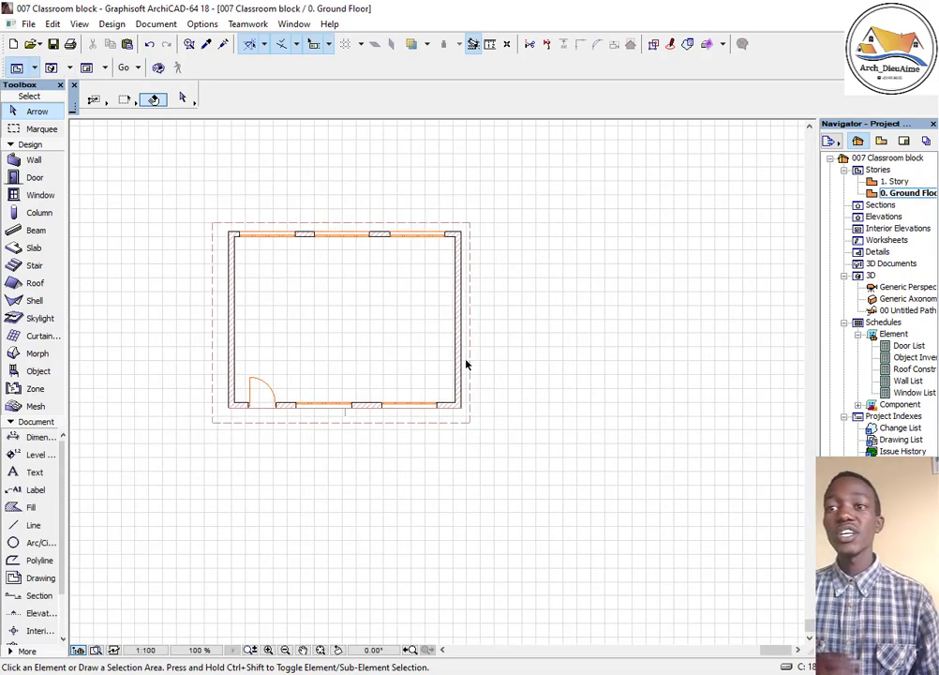
scroll(214, 329, up, 1)
- Switch to the TOPIC 8 presentation in PowerPoint and advance through the closing slides to slide 9
click(456, 673)
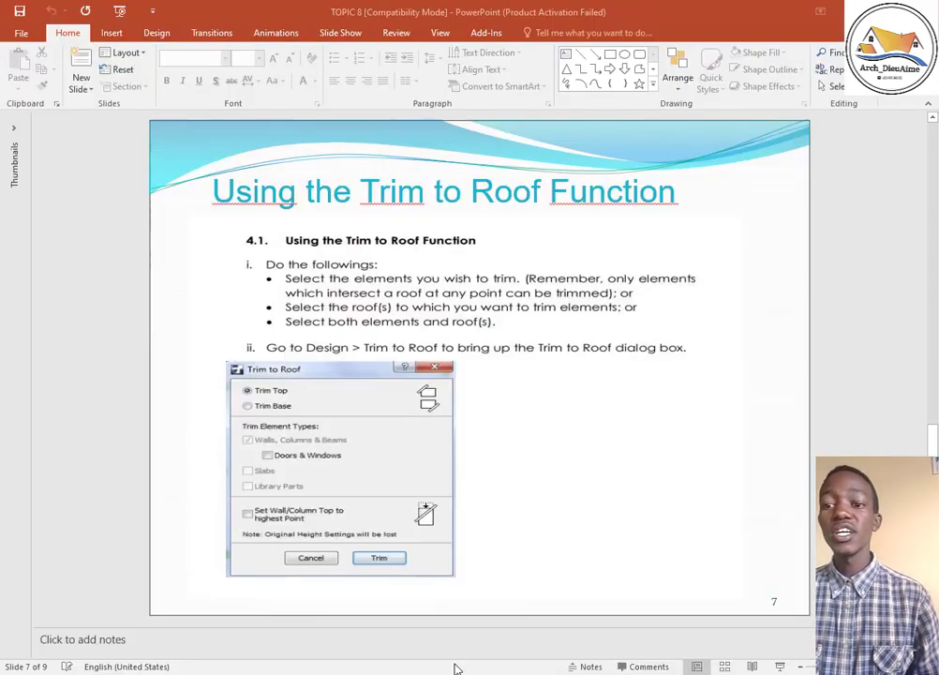
scroll(623, 262, down, 1)
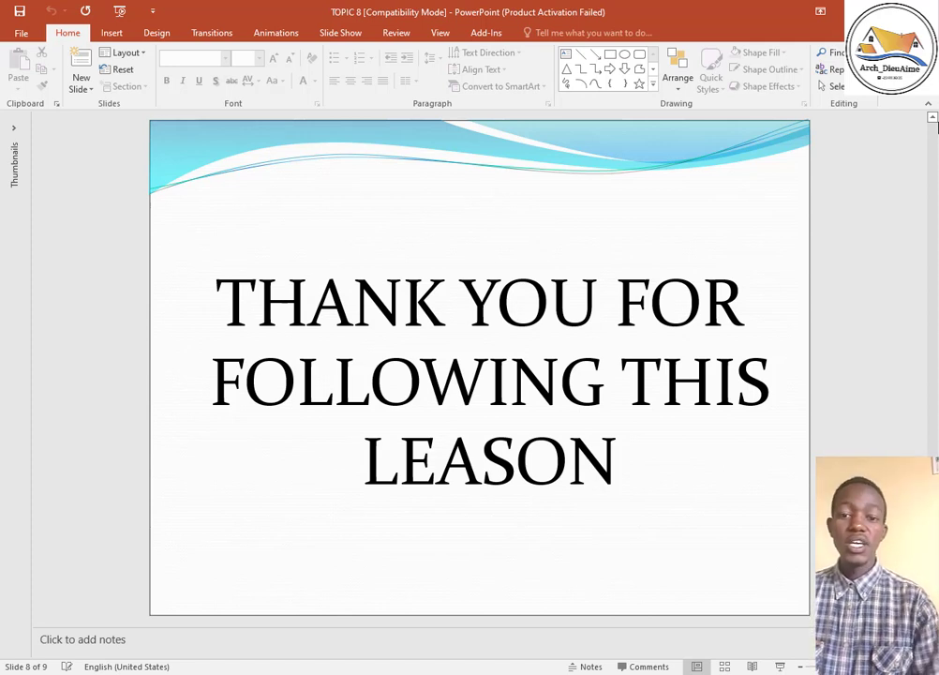
key(Down)
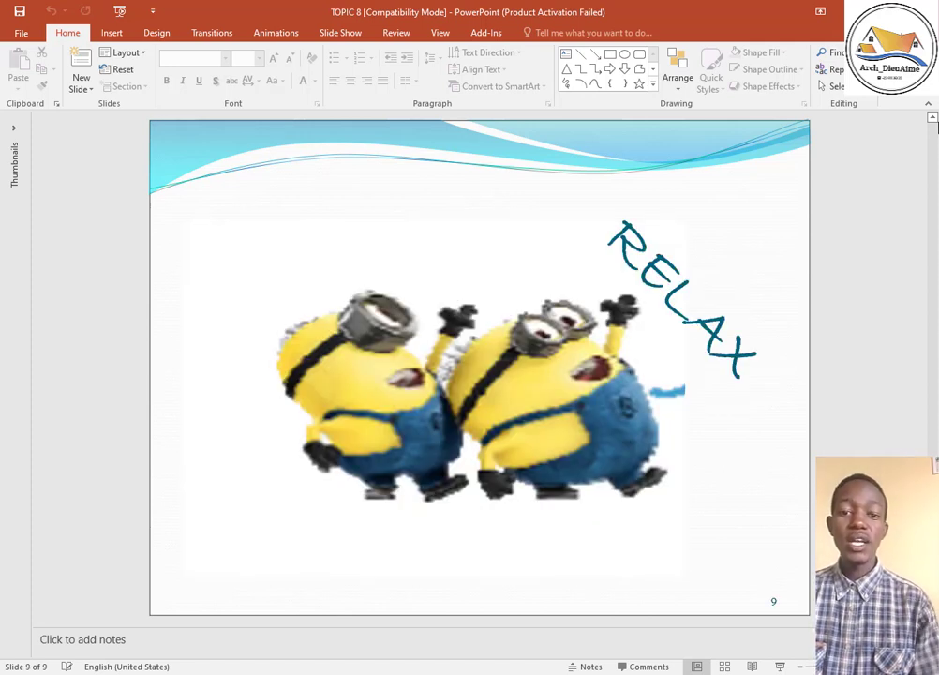